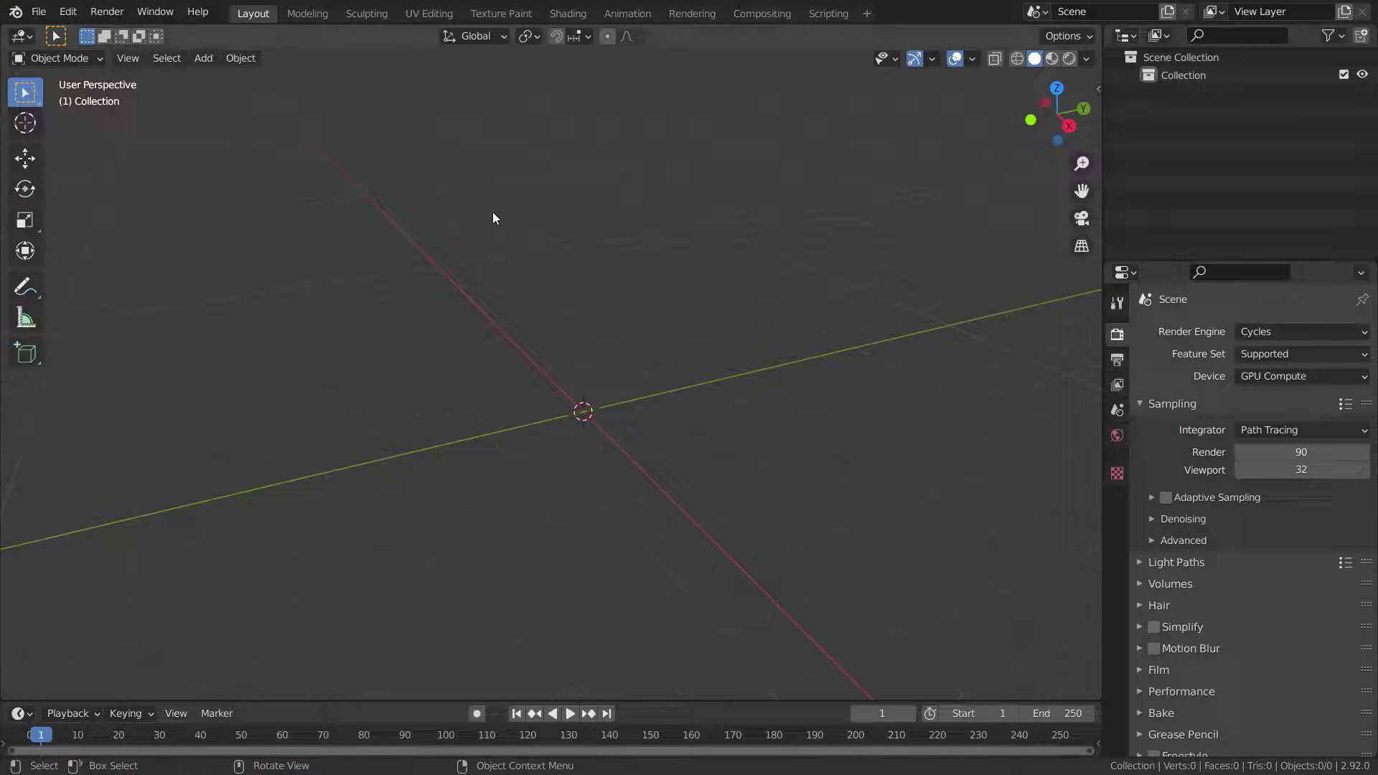
Add a cube mesh to the scene and switch it into Edit Mode.
key(shift+a)
mouse_move(493, 205)
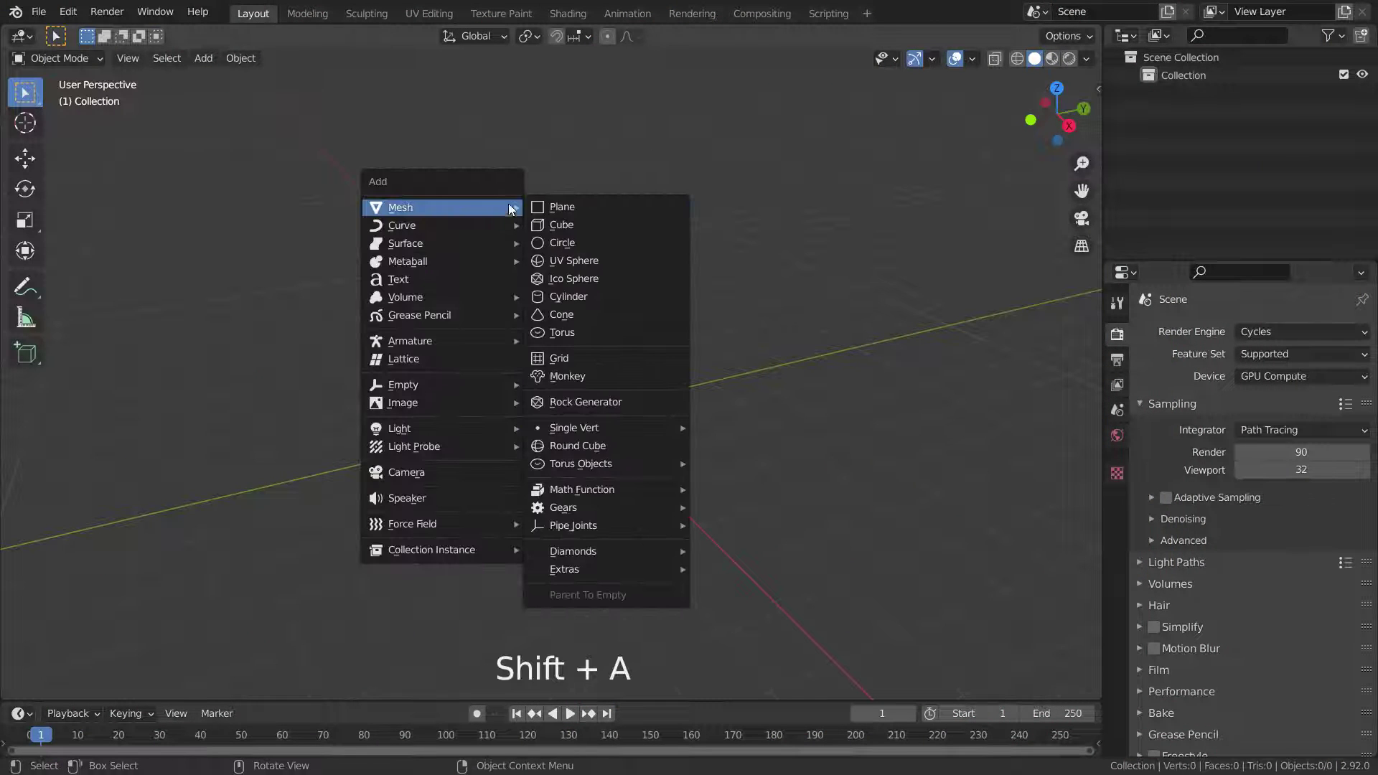
click(567, 223)
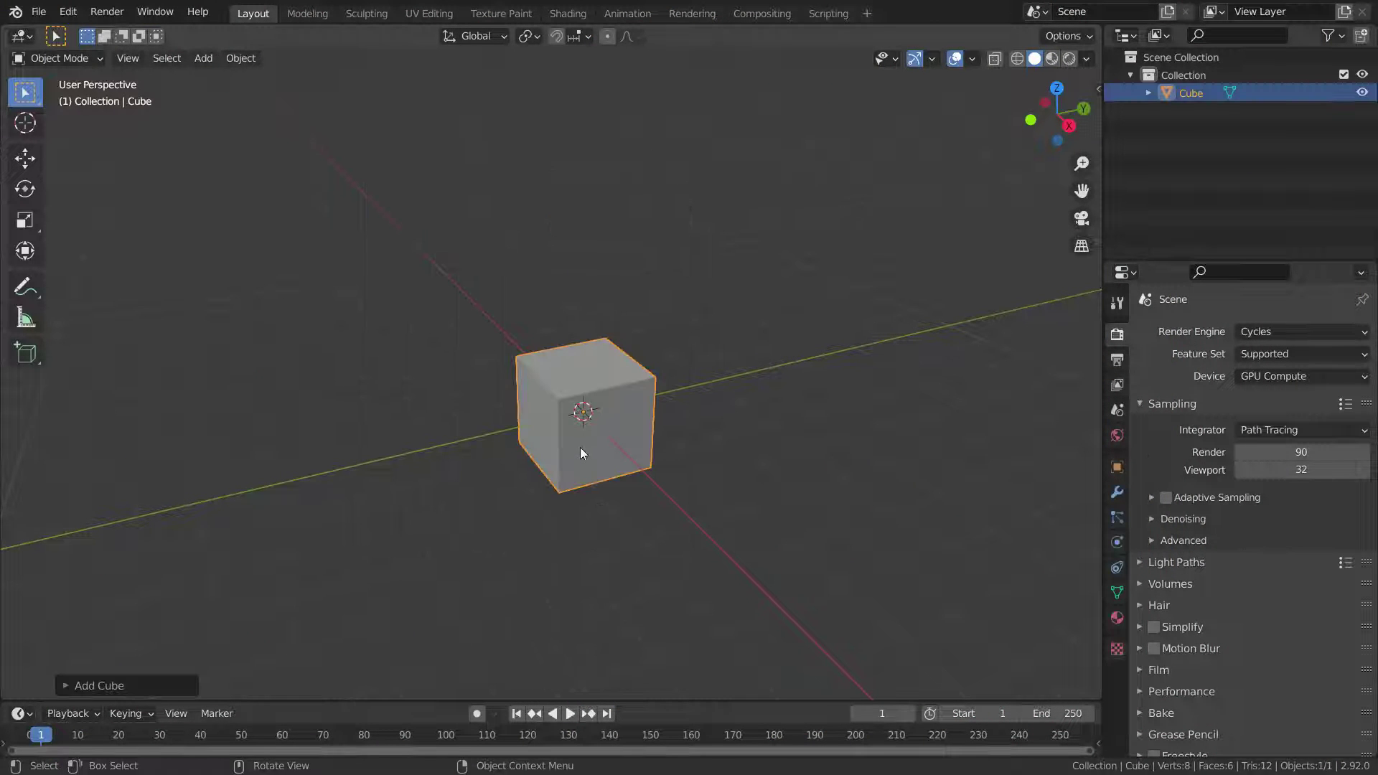
scroll(583, 452, up, 2)
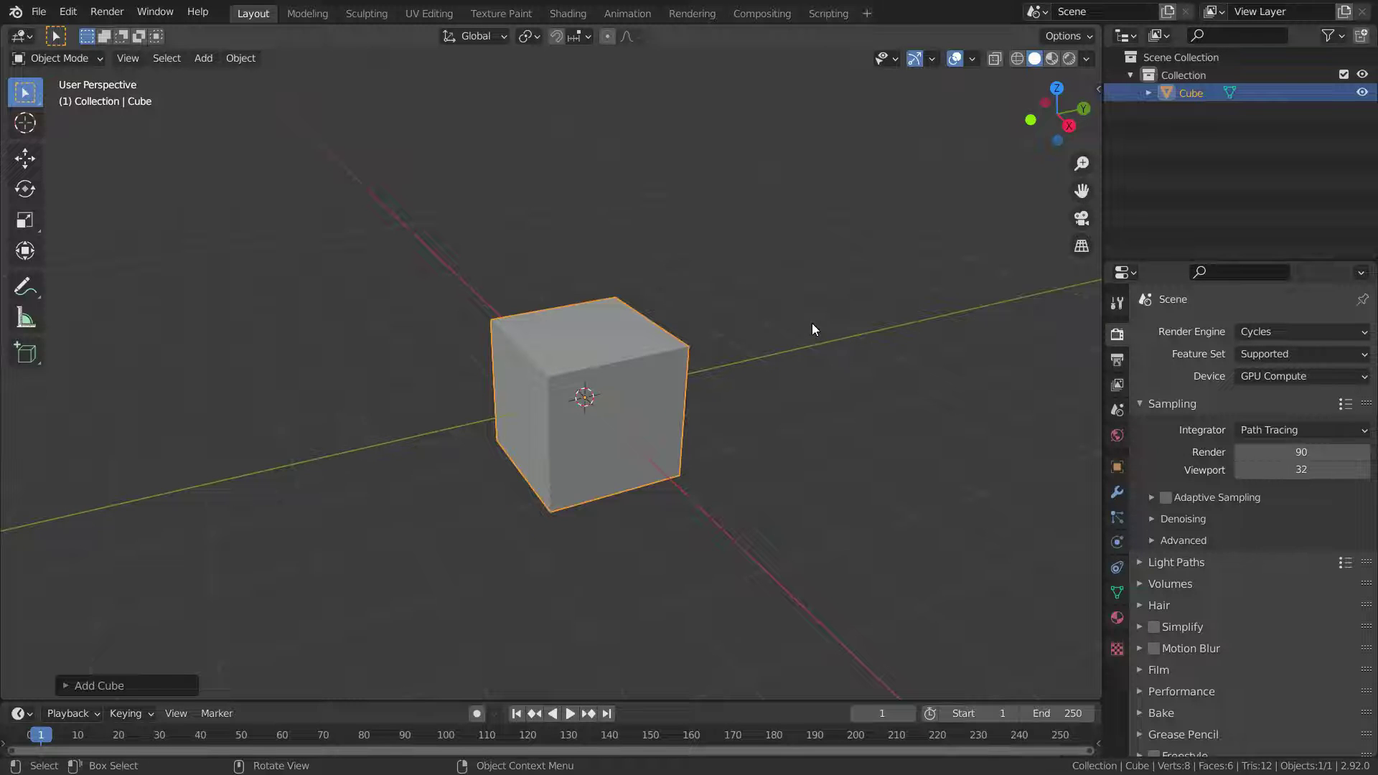
key(Tab)
Subdivide the cube with 3 cuts into a 4×4 grid per face, then deselect everything.
scroll(622, 416, up, 1)
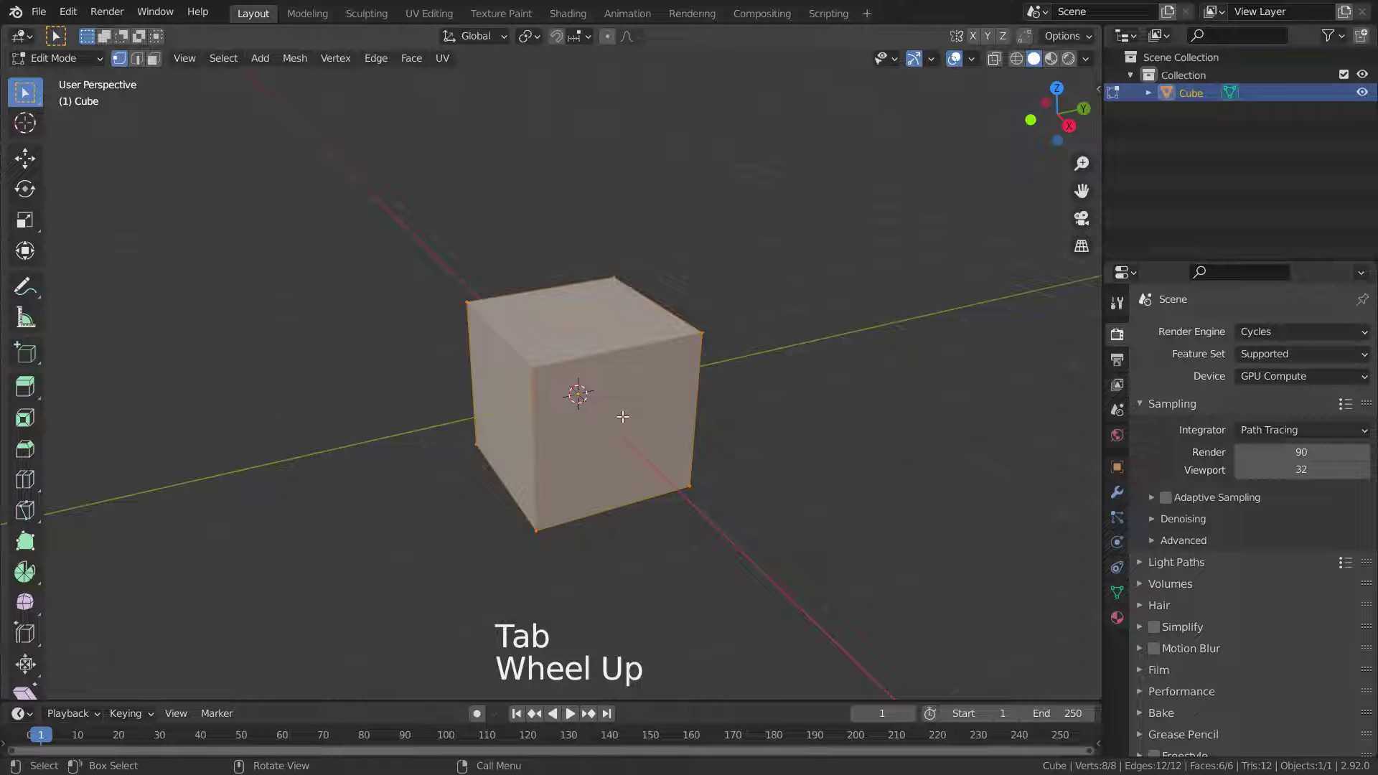
right_click(778, 217)
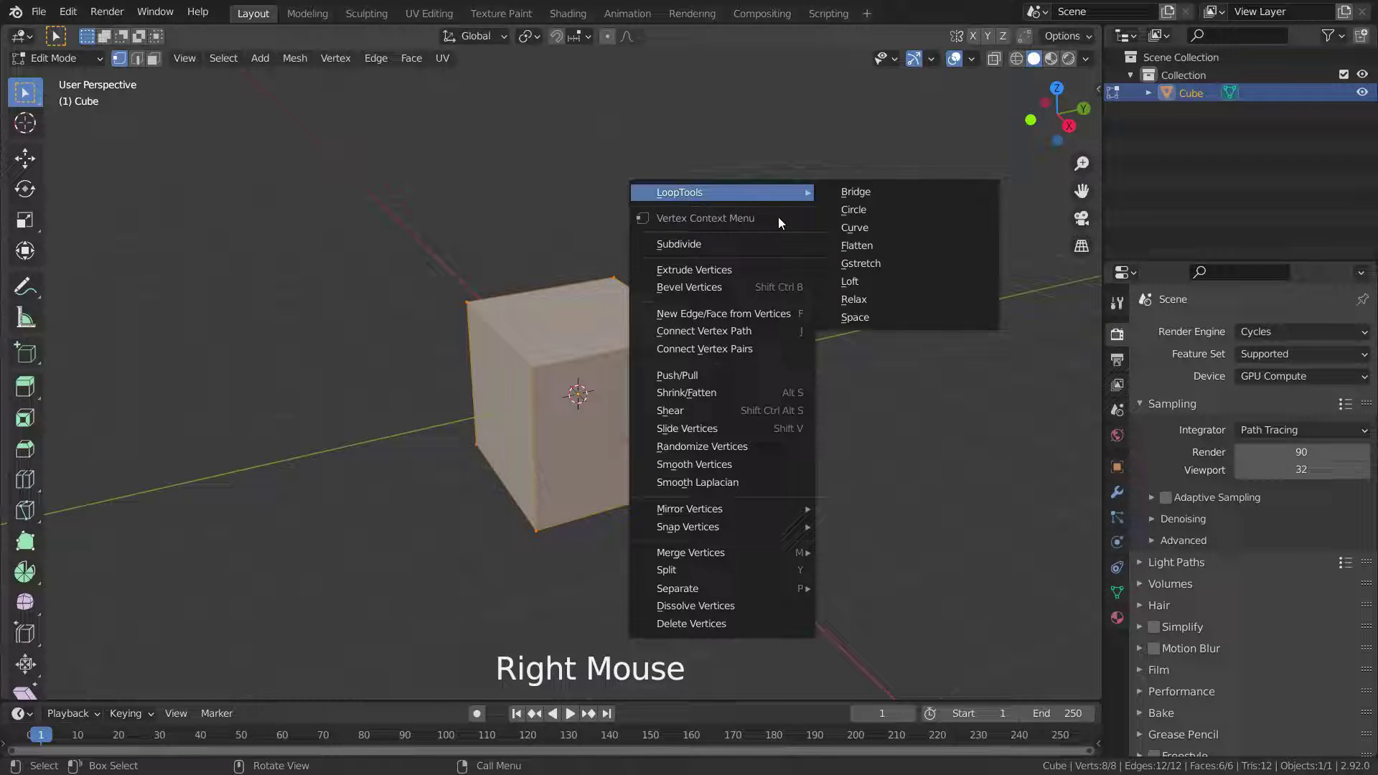
click(693, 247)
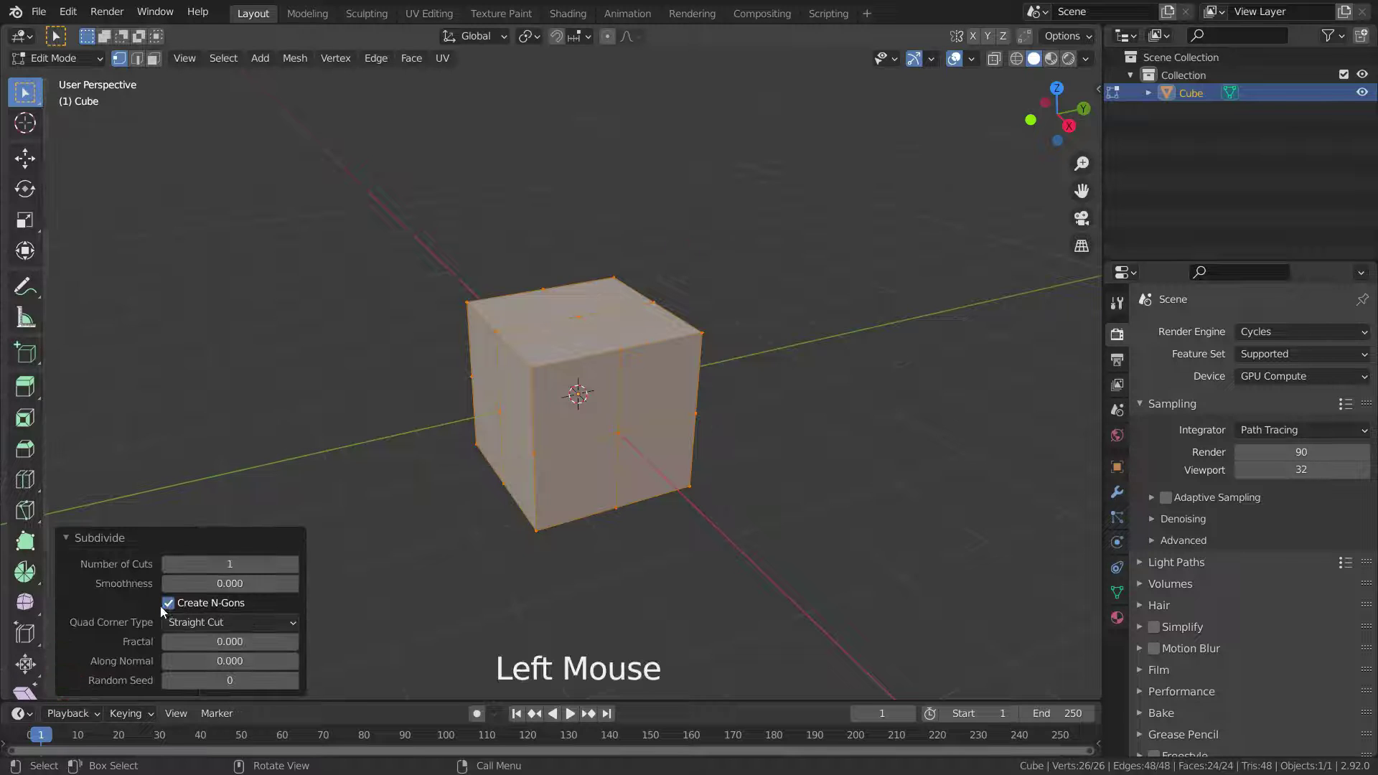
click(293, 565)
click(293, 565)
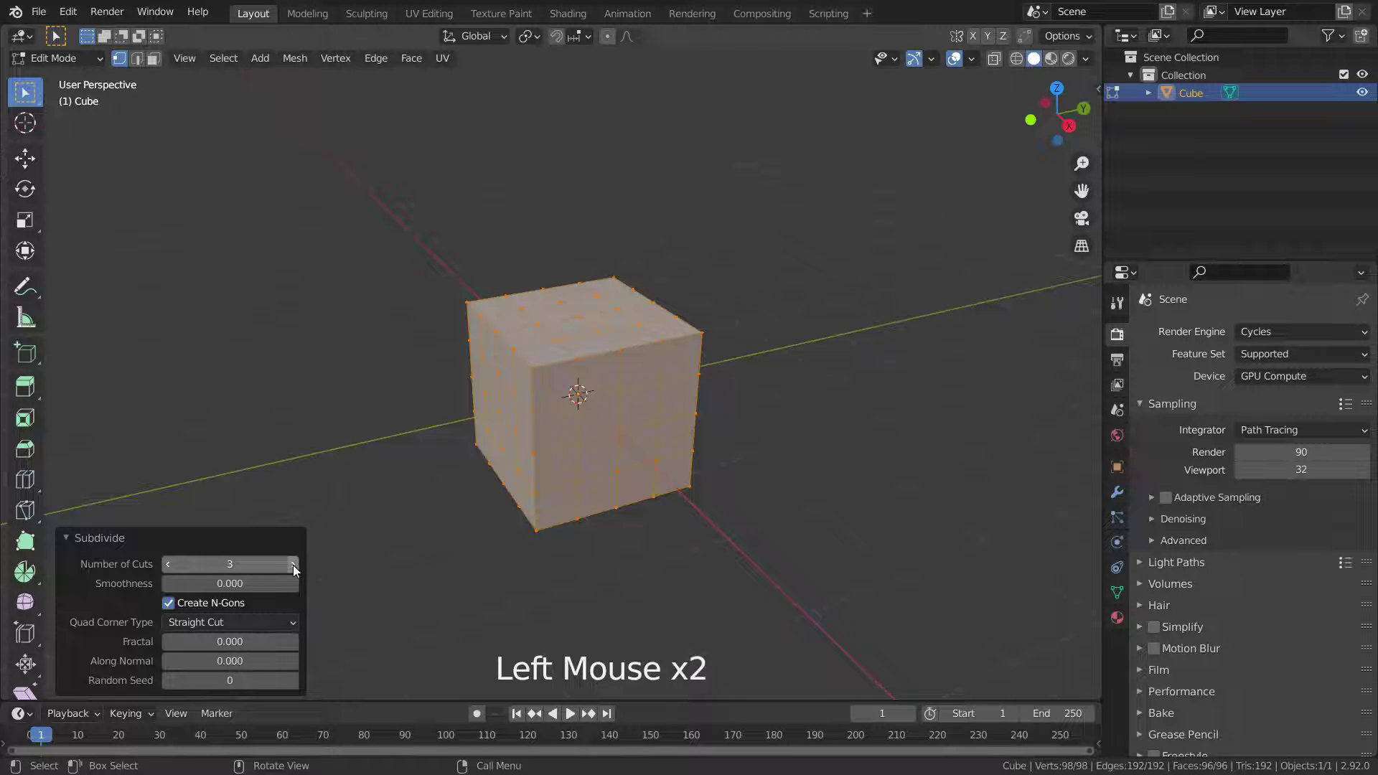
scroll(809, 434, up, 2)
click(809, 434)
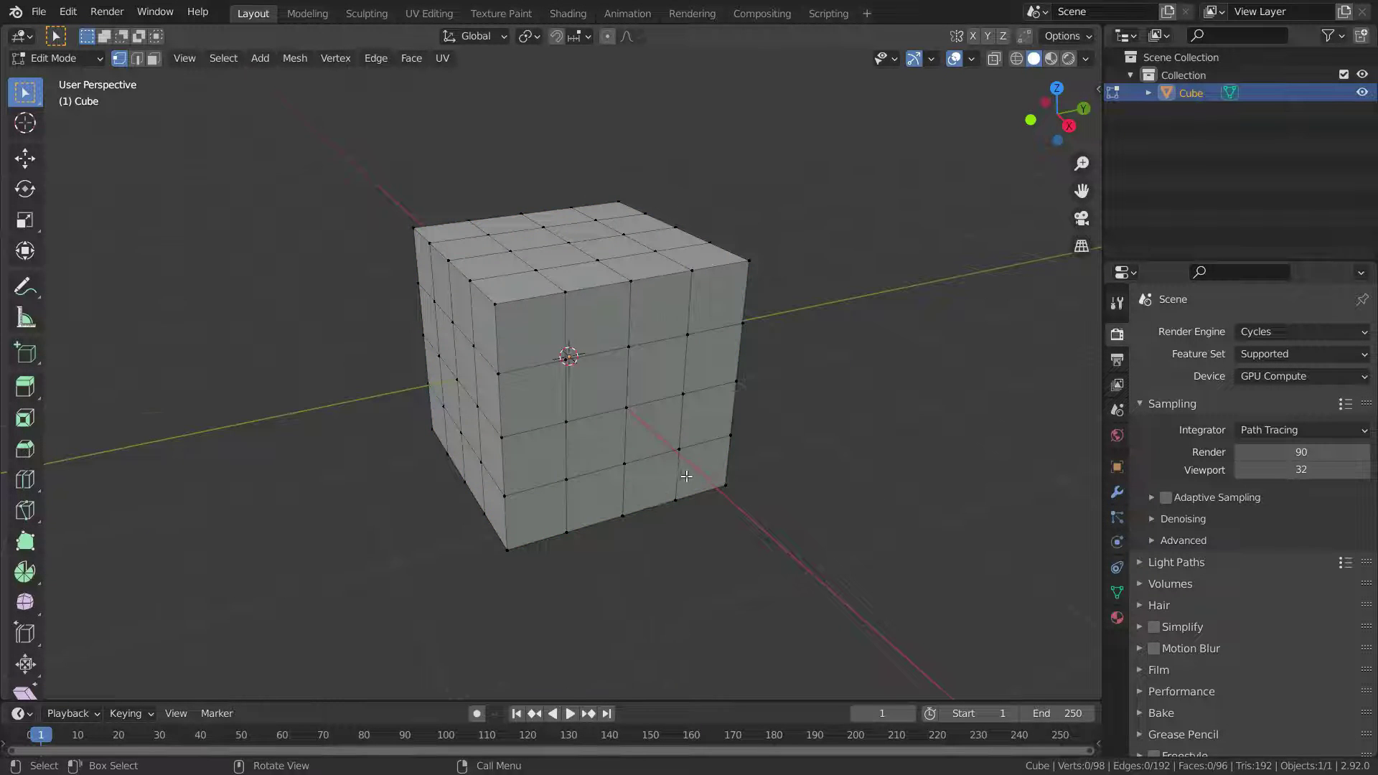
Delete one central front-face vertex with Delete > Vertices and orbit to inspect the square hole.
middle_drag(686, 476, 661, 407)
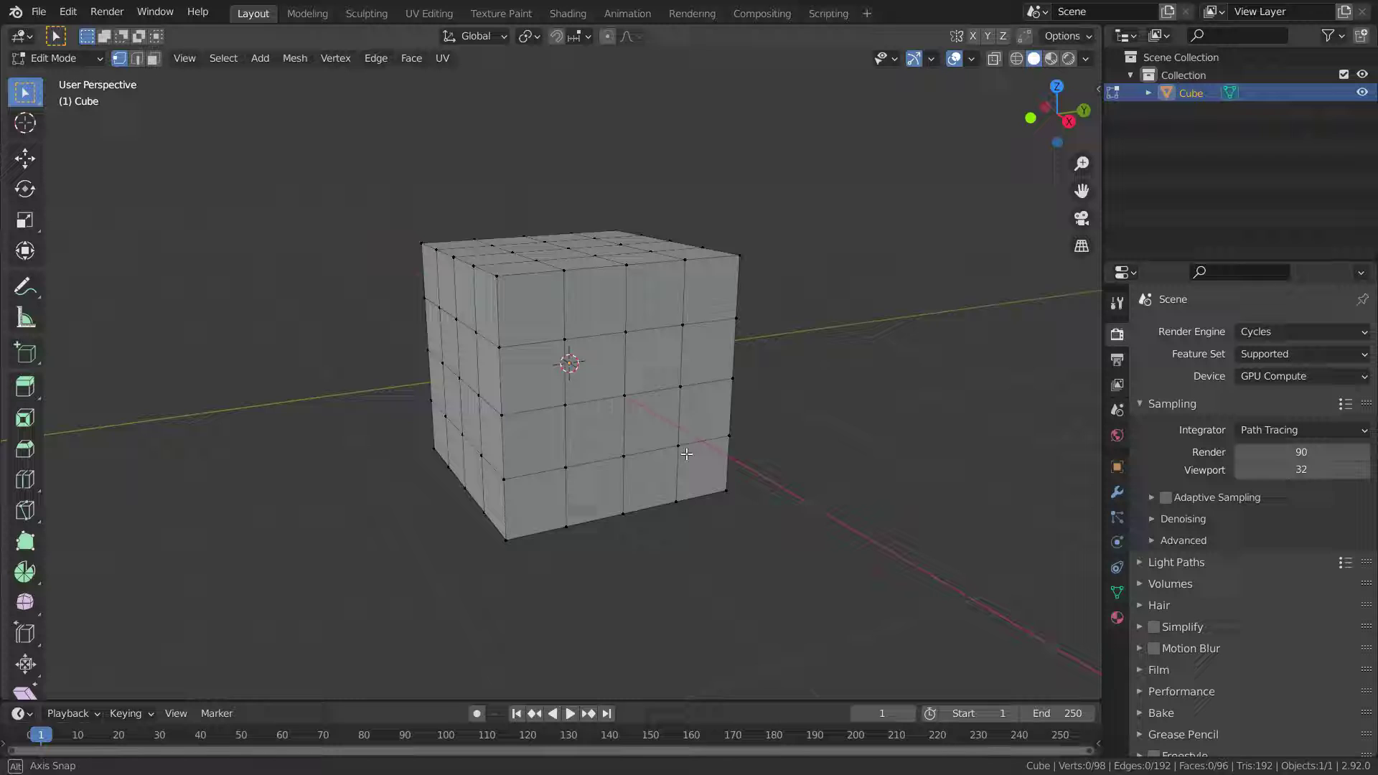
click(625, 397)
scroll(643, 449, up, 2)
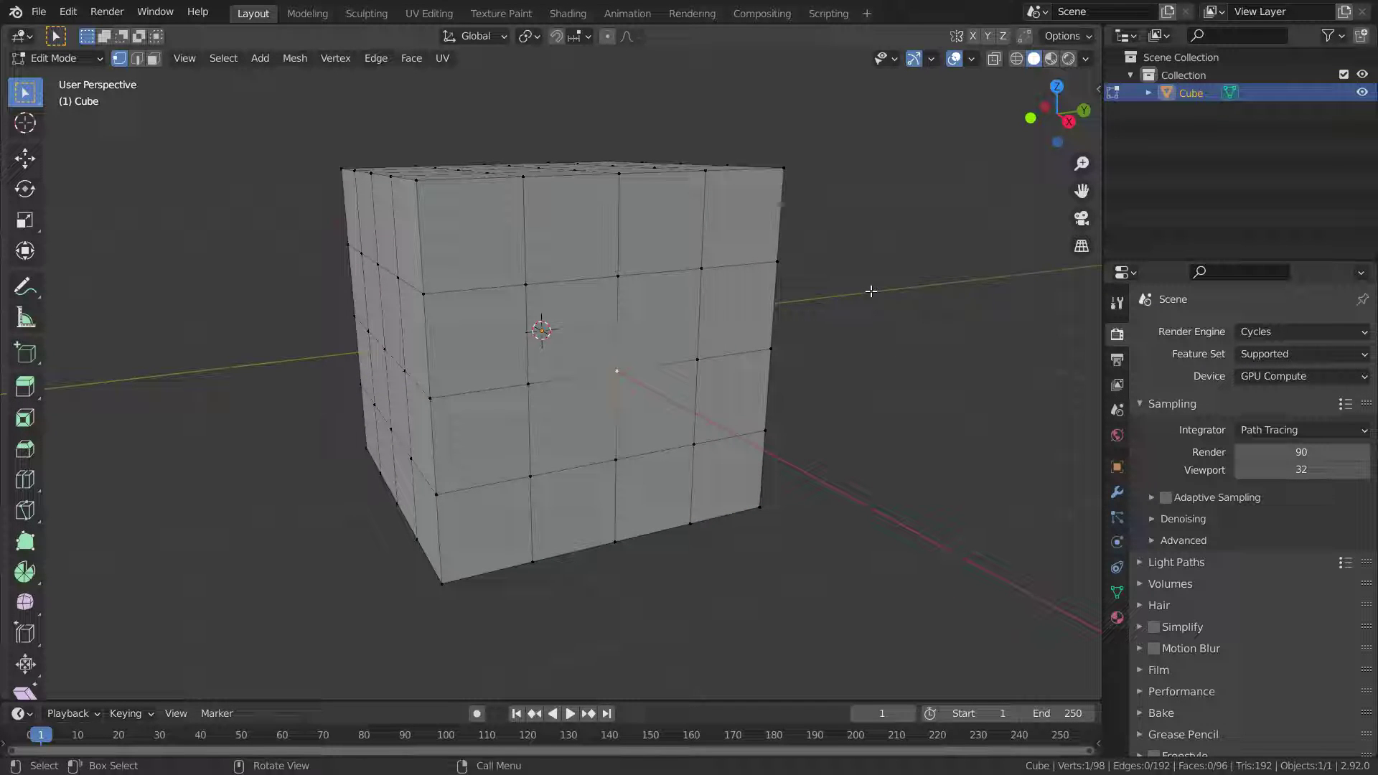
key(x)
key(Delete)
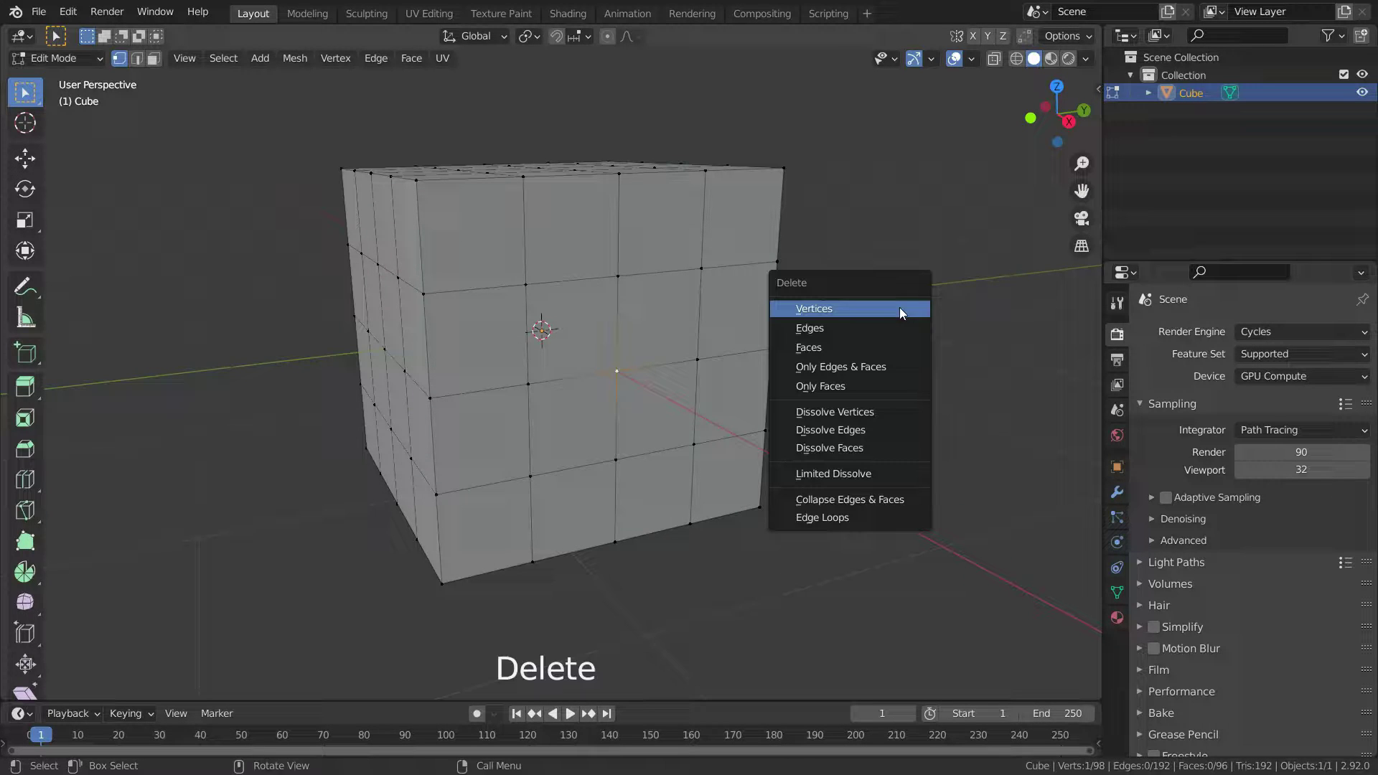
click(829, 307)
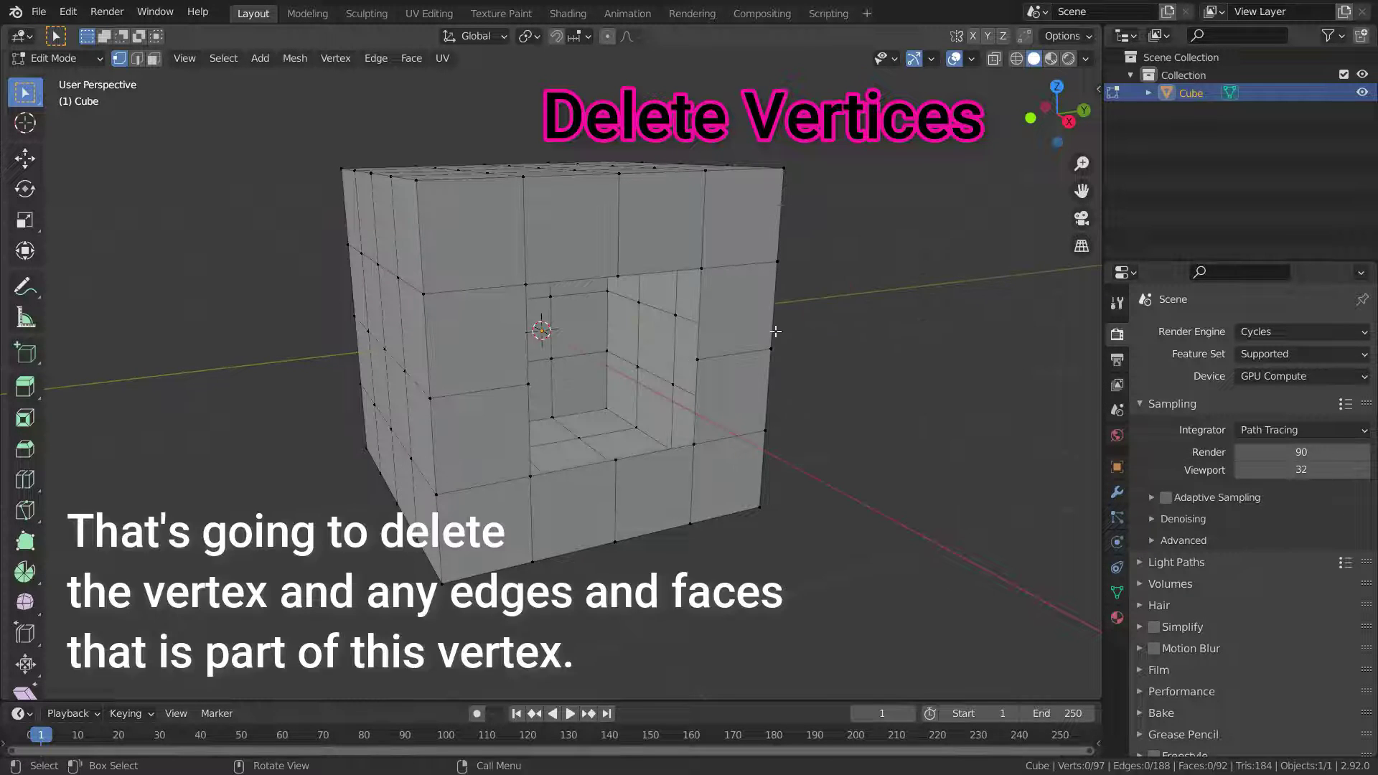
middle_drag(601, 471, 630, 426)
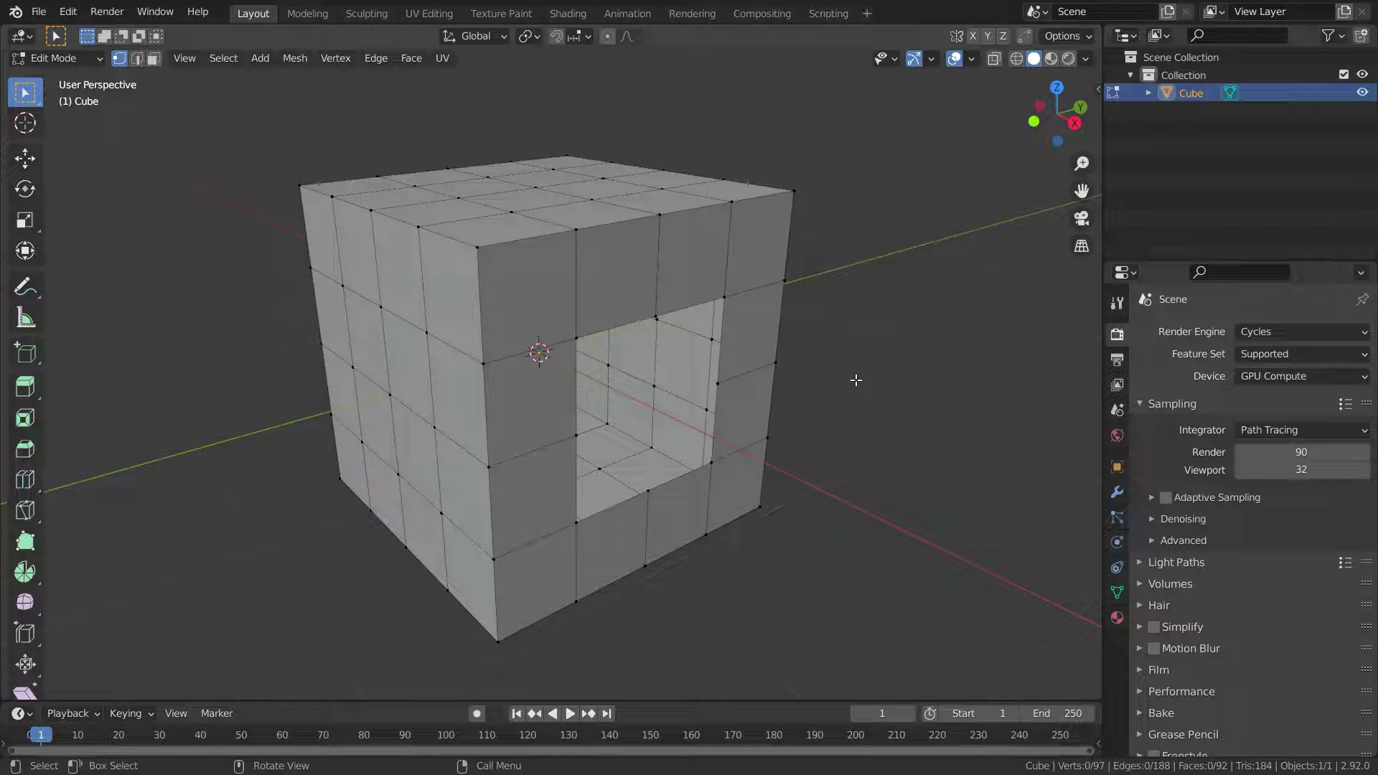
scroll(856, 381, down, 2)
scroll(416, 419, up, 1)
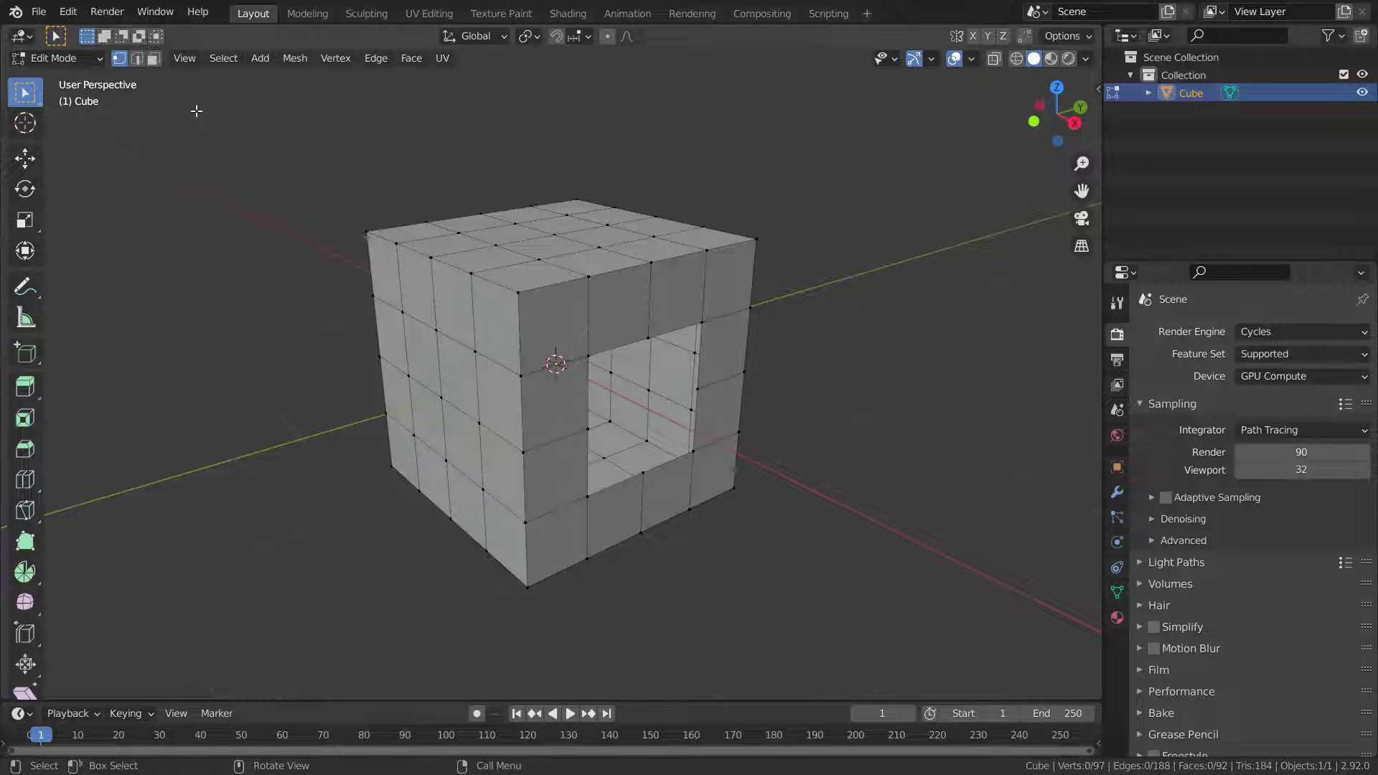
In Edge select mode, delete a vertical front-face edge with Delete > Edges.
click(136, 60)
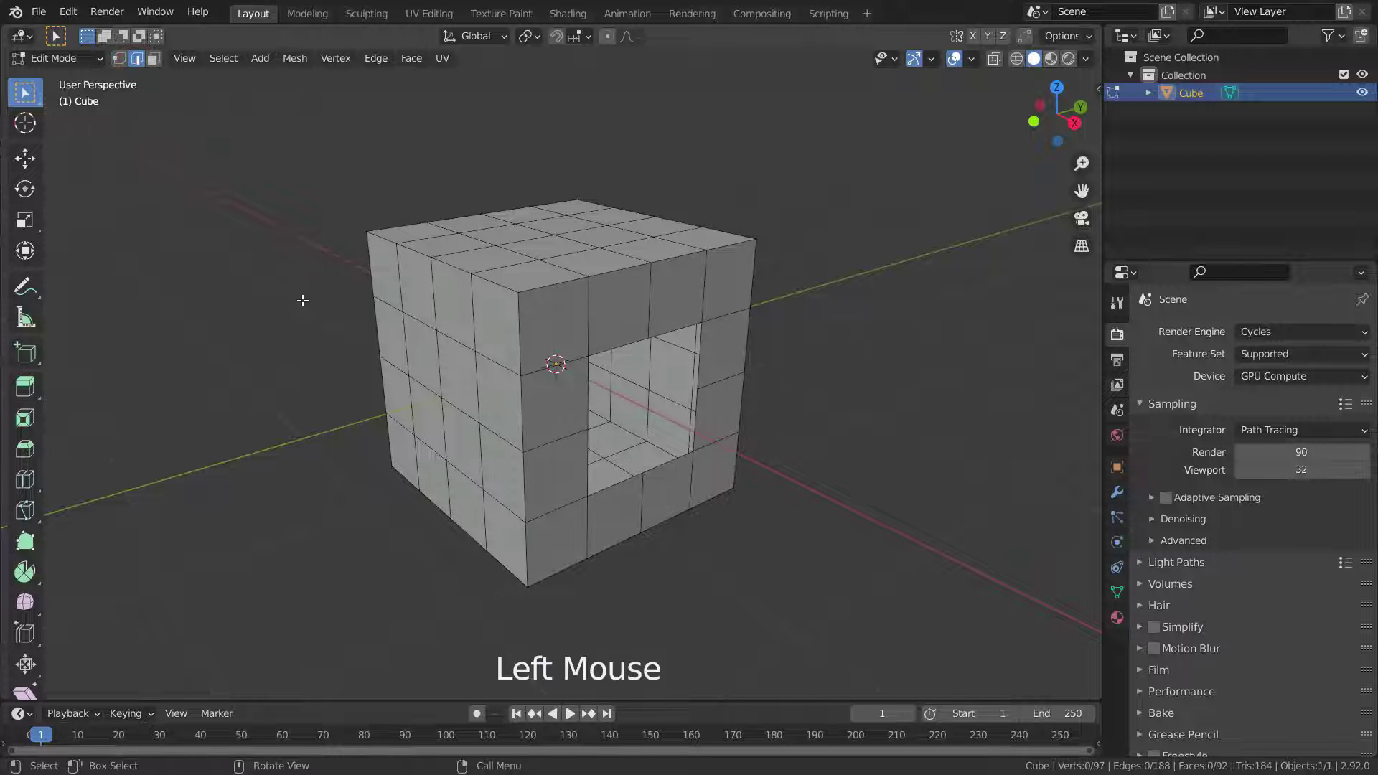
scroll(457, 407, up, 1)
middle_drag(457, 408, 597, 412)
scroll(402, 341, up, 2)
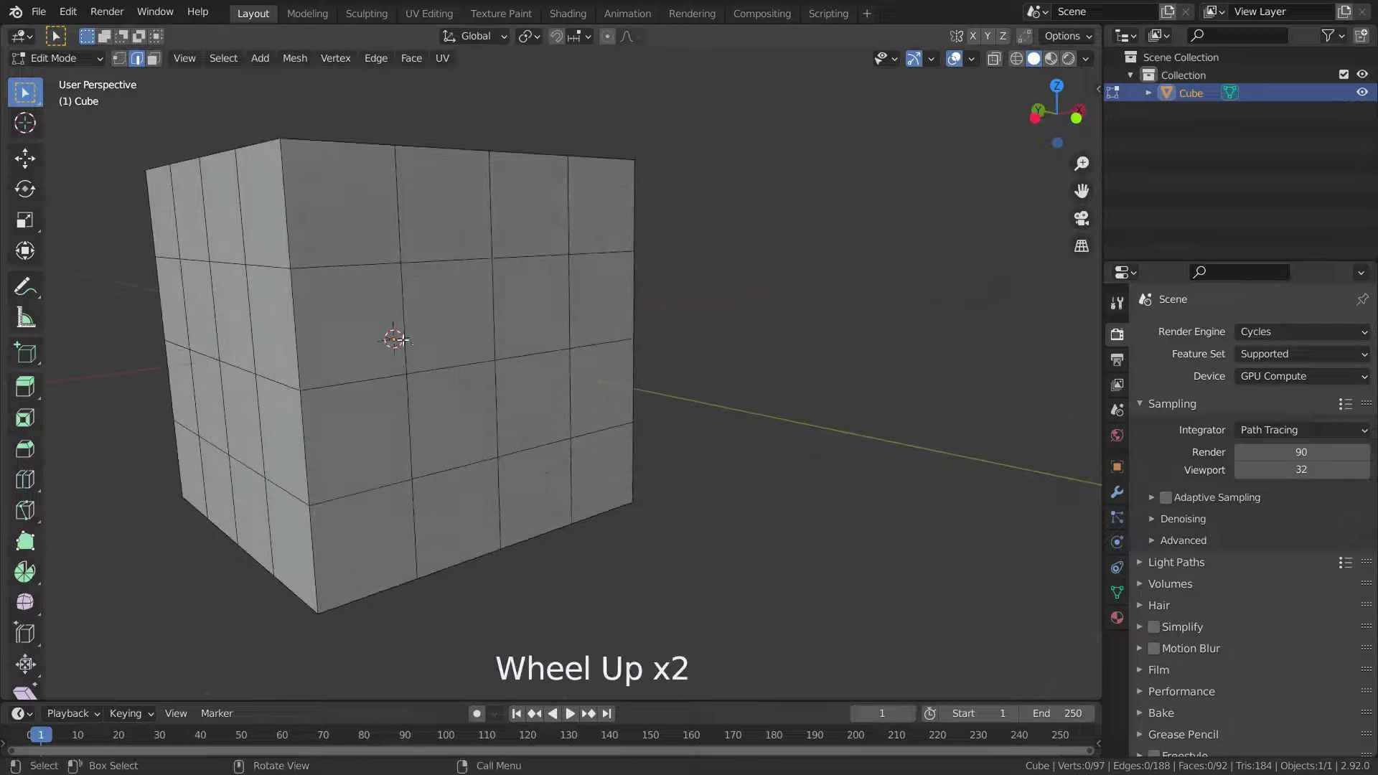
click(494, 303)
scroll(474, 313, up, 1)
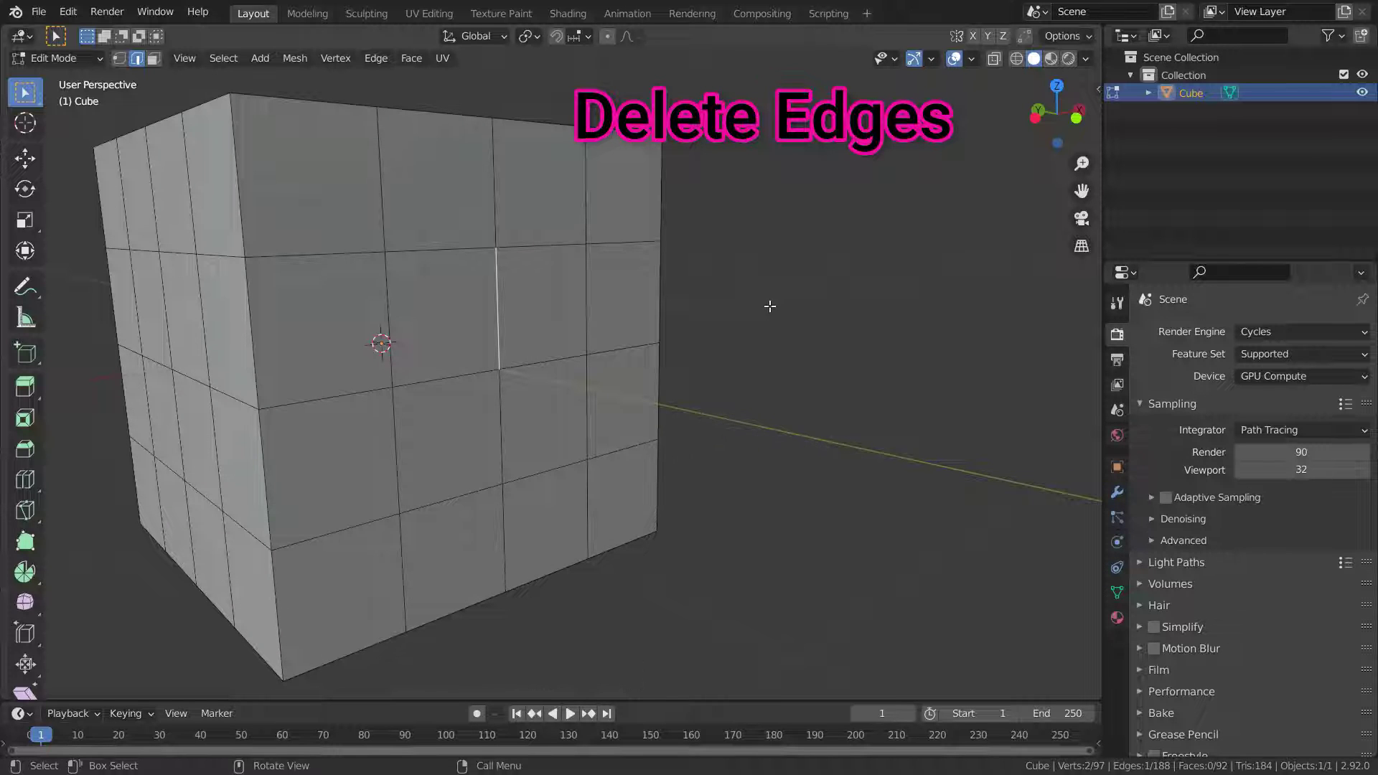
key(x)
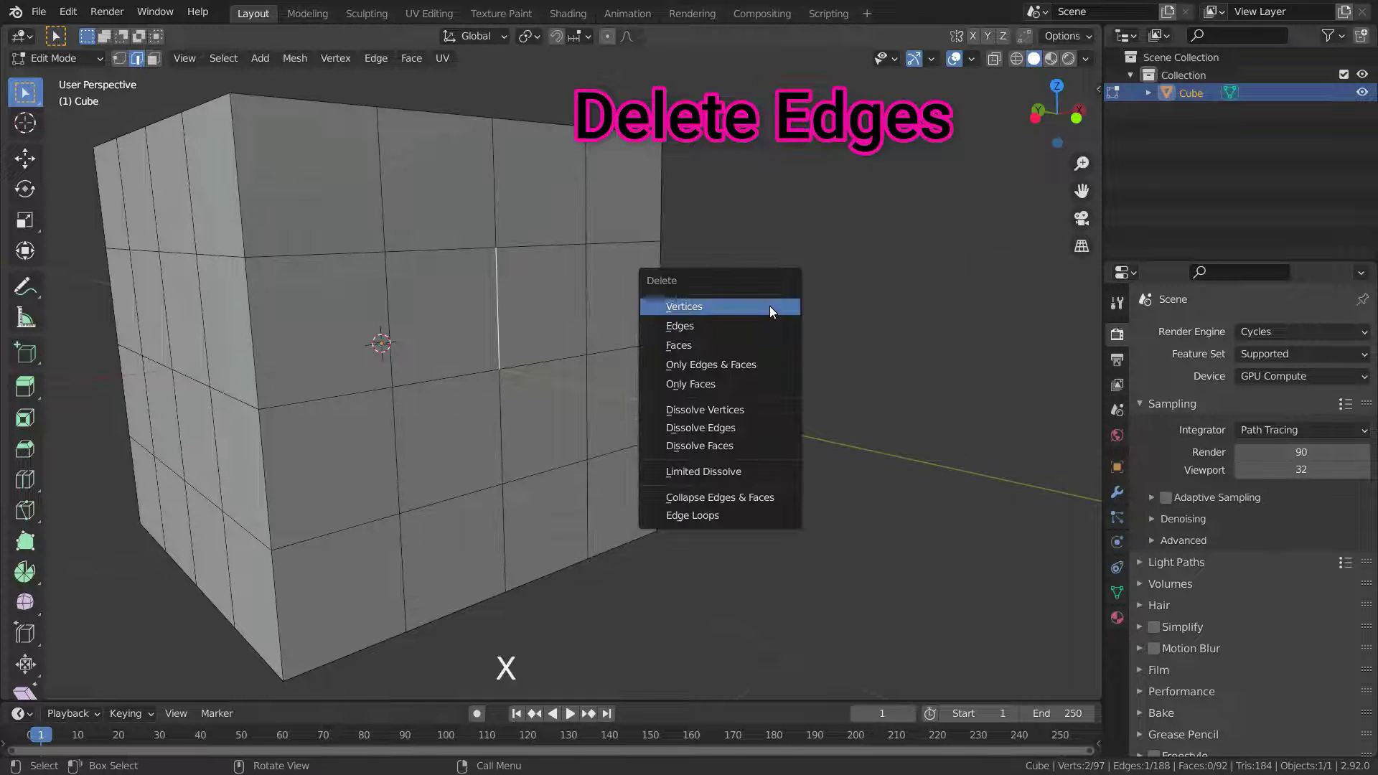
click(723, 326)
Orbit and zoom around the cube to inspect the widened hole.
middle_drag(470, 313, 402, 348)
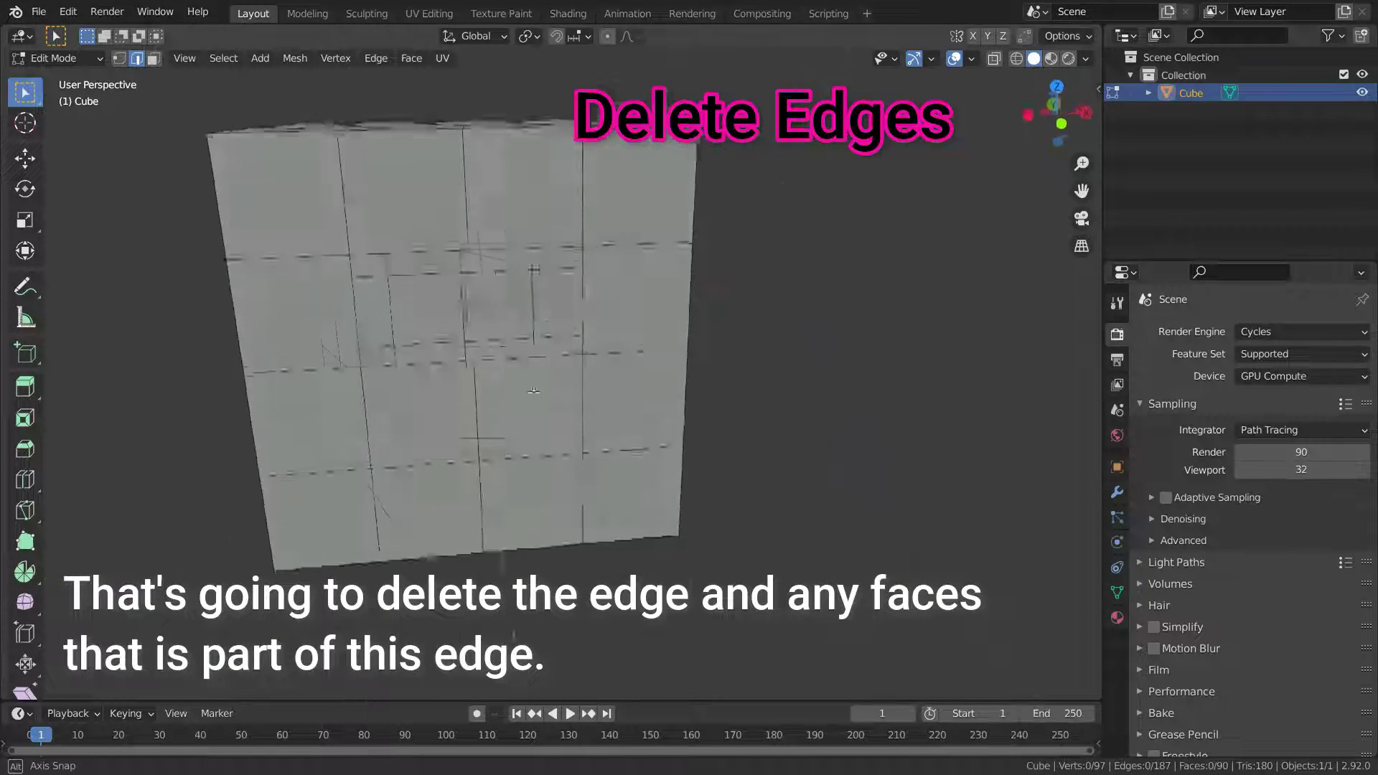
scroll(562, 337, down, 3)
scroll(497, 288, up, 2)
scroll(498, 289, up, 1)
middle_drag(498, 288, 591, 354)
scroll(491, 303, down, 5)
scroll(491, 304, up, 3)
middle_drag(587, 433, 528, 446)
scroll(680, 391, down, 2)
scroll(679, 391, up, 3)
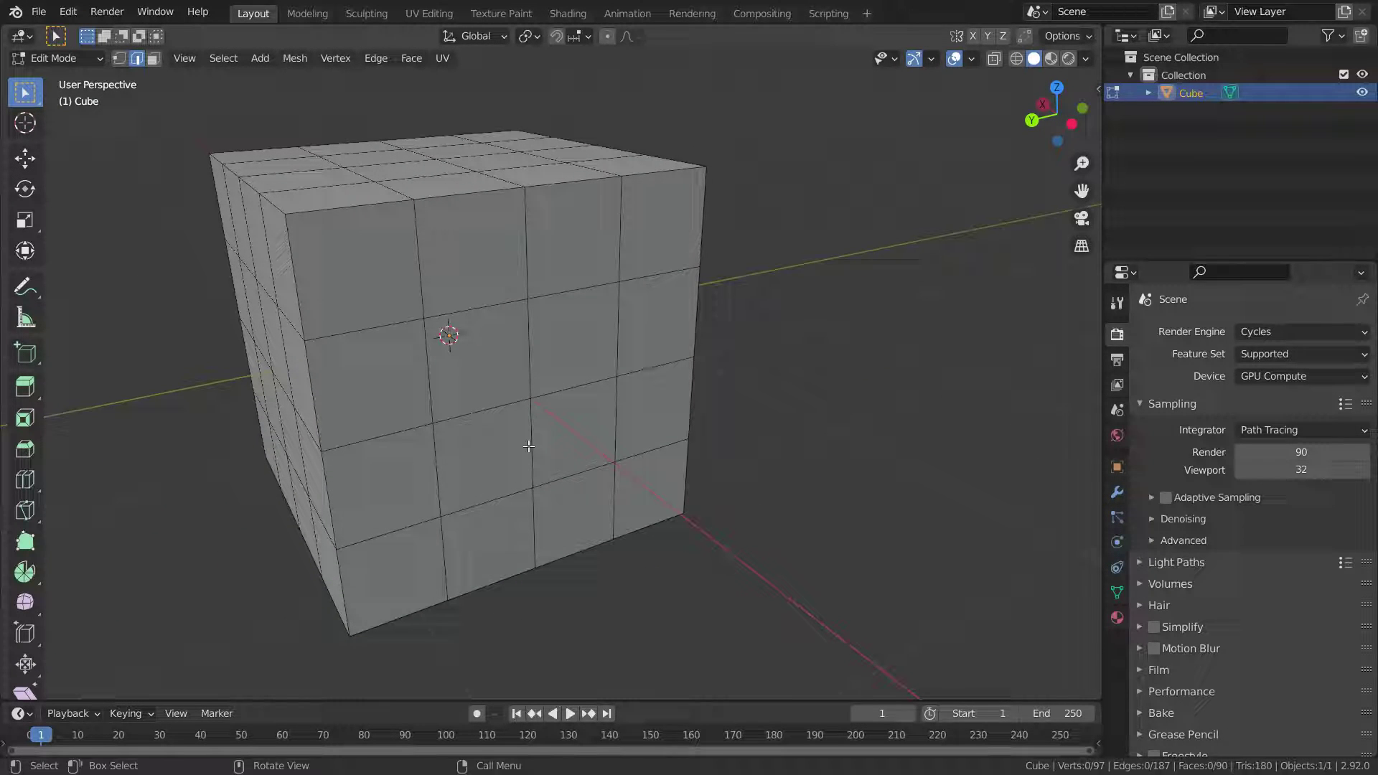
In Face select mode, delete a single front face and orbit to inspect the gap.
click(153, 58)
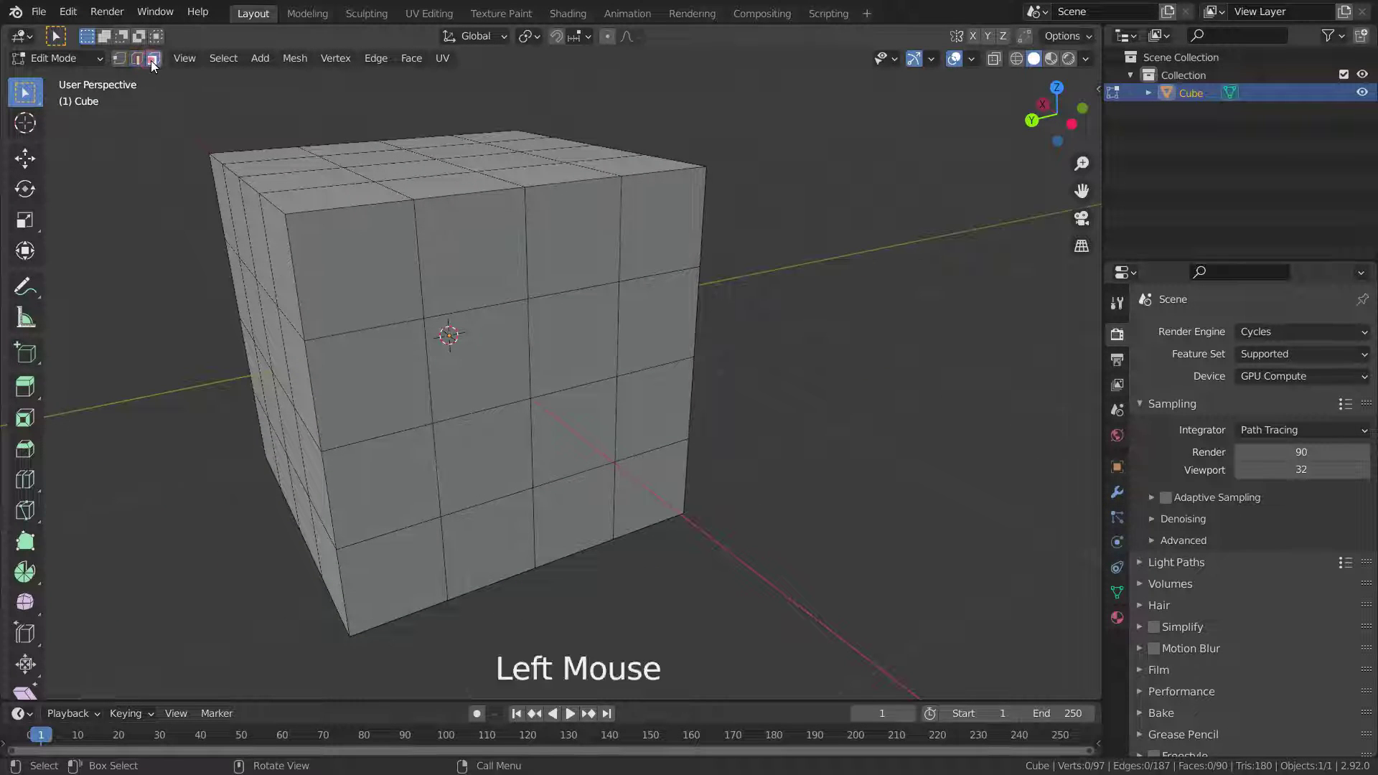
click(498, 363)
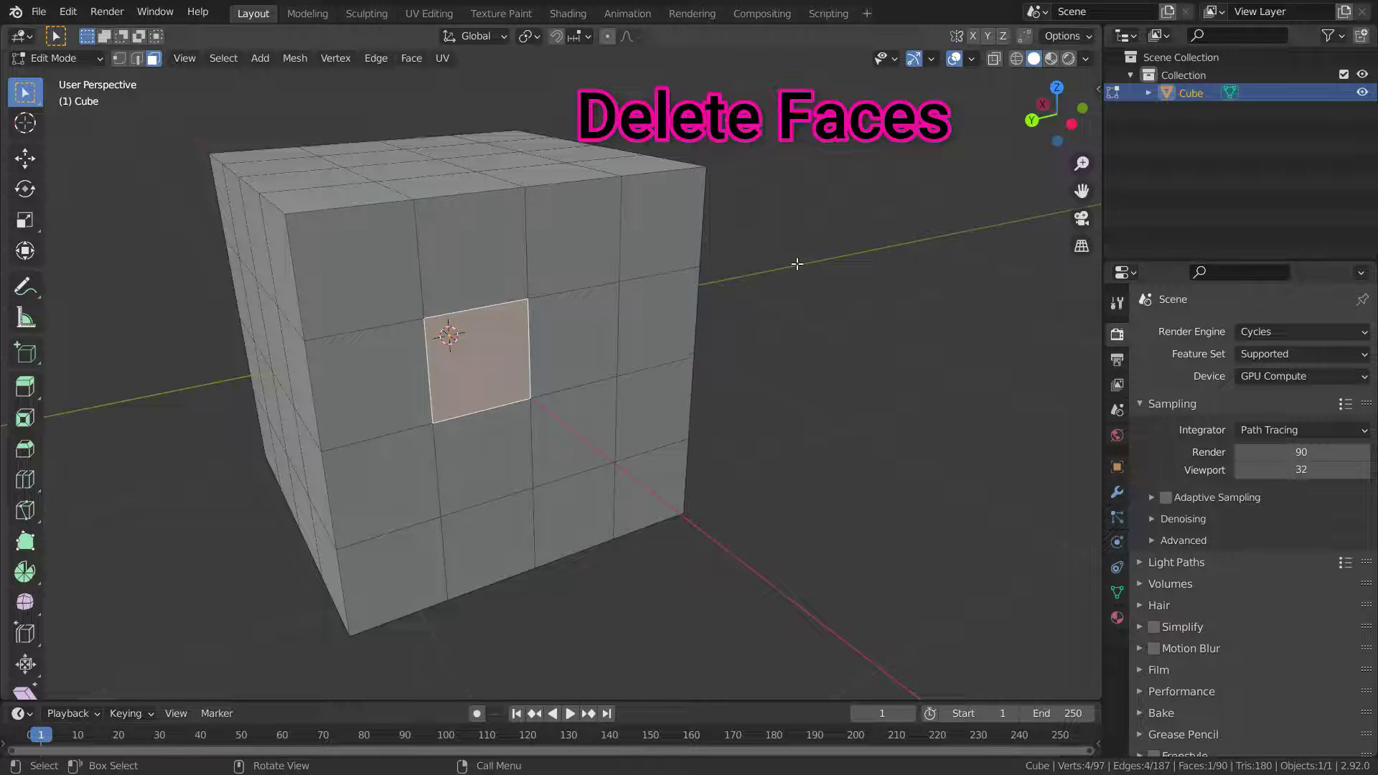
key(x)
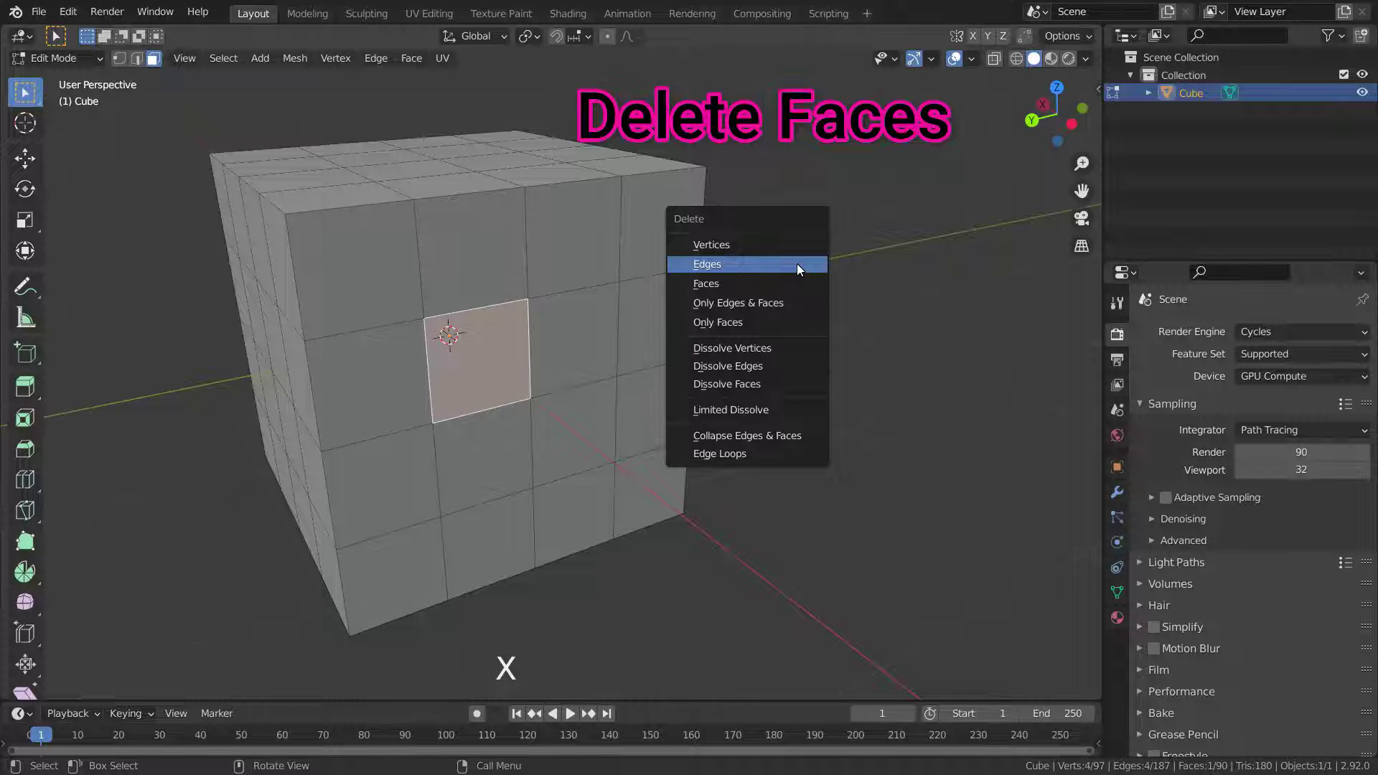
click(747, 283)
scroll(466, 344, up, 3)
middle_drag(466, 344, 616, 384)
scroll(444, 399, down, 5)
scroll(443, 399, up, 4)
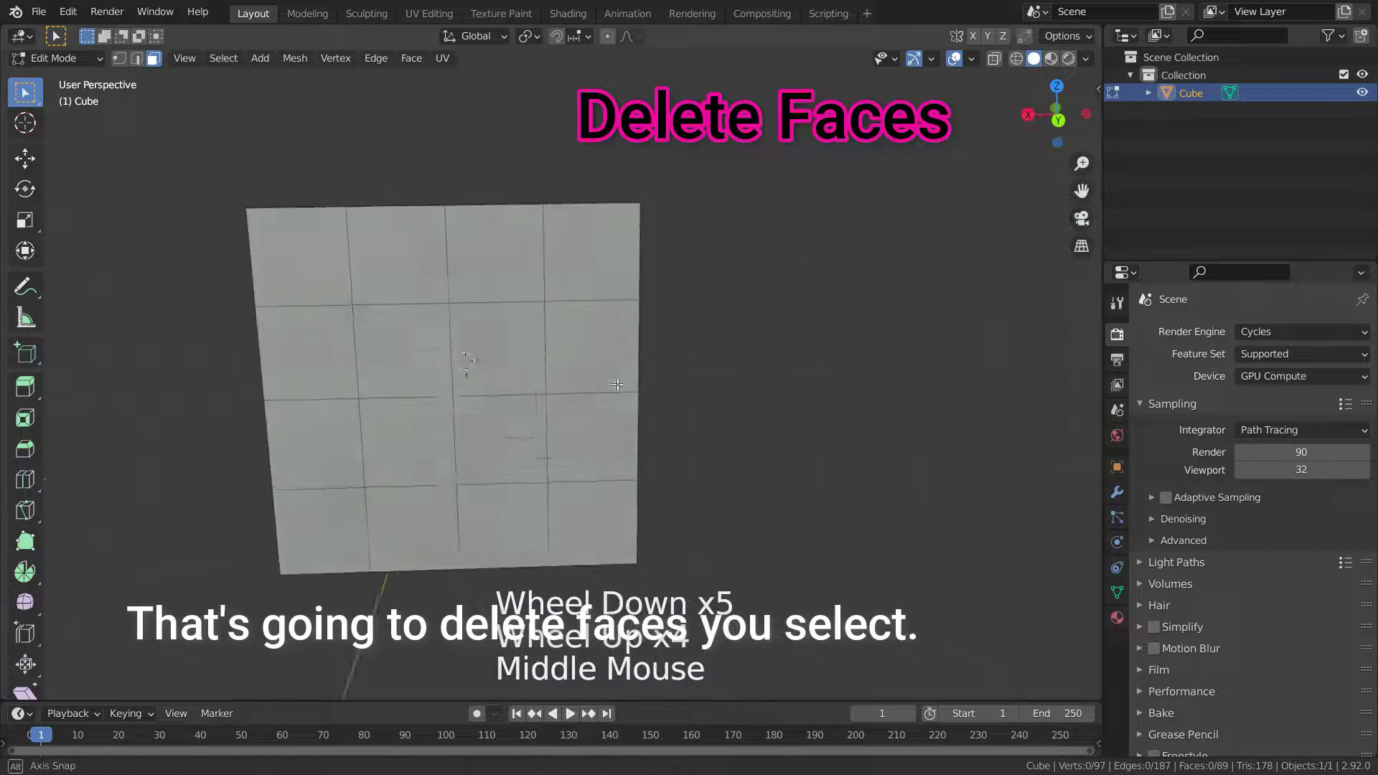
scroll(616, 384, down, 4)
scroll(610, 387, up, 4)
Select five neighbouring faces, delete them with Delete > Faces, and inspect the hole.
click(563, 254)
shift+click(668, 251)
shift+click(667, 351)
shift+click(664, 431)
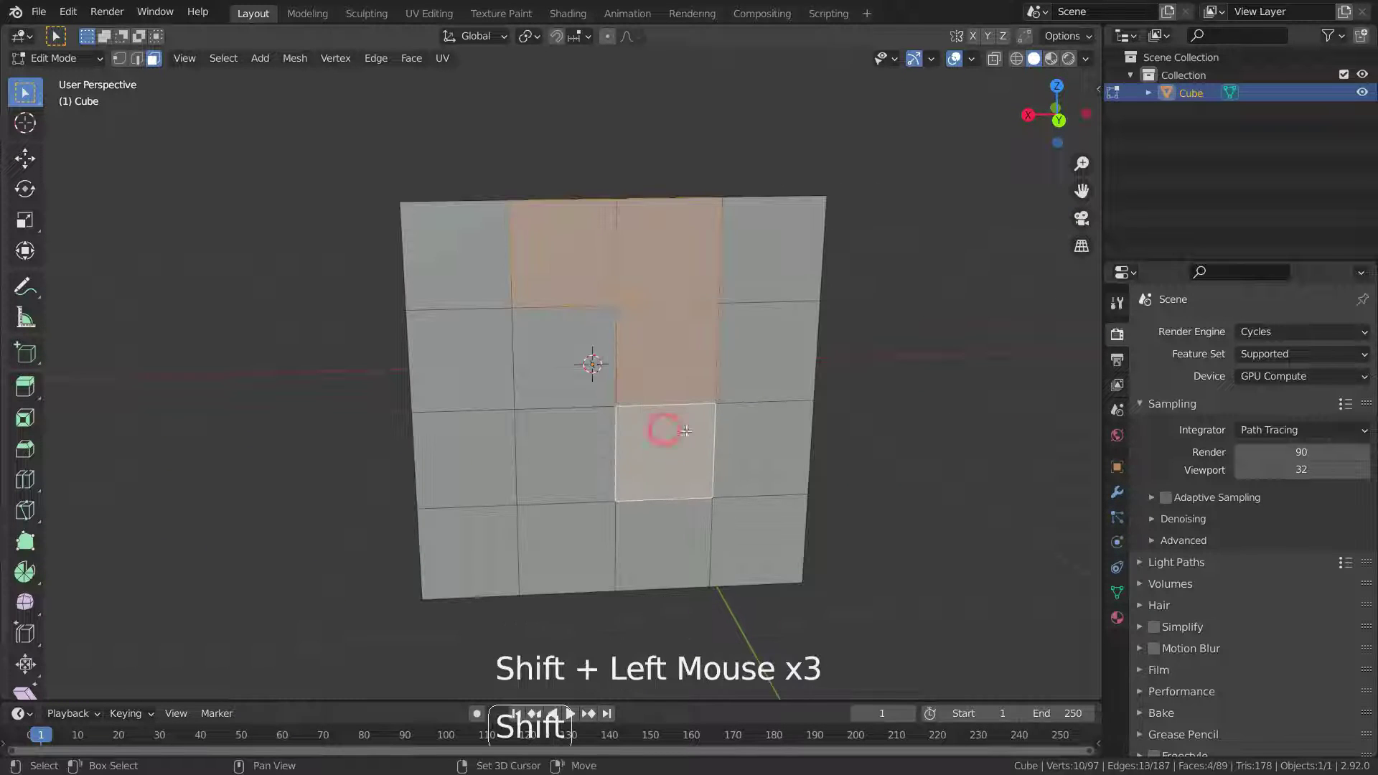
shift+click(747, 445)
key(x)
click(856, 317)
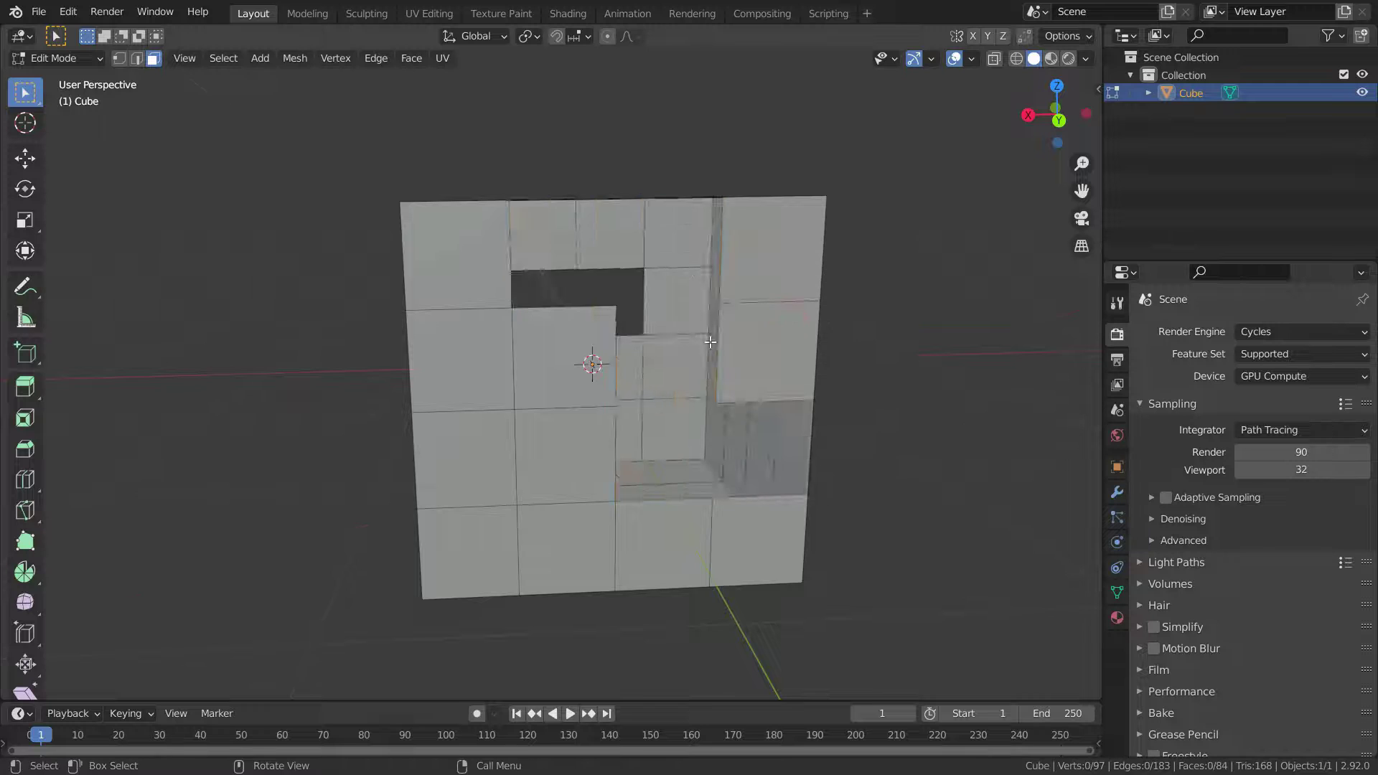
middle_drag(710, 342, 630, 387)
scroll(754, 431, down, 3)
scroll(754, 430, up, 3)
scroll(618, 416, up, 2)
scroll(617, 416, down, 4)
scroll(618, 416, up, 2)
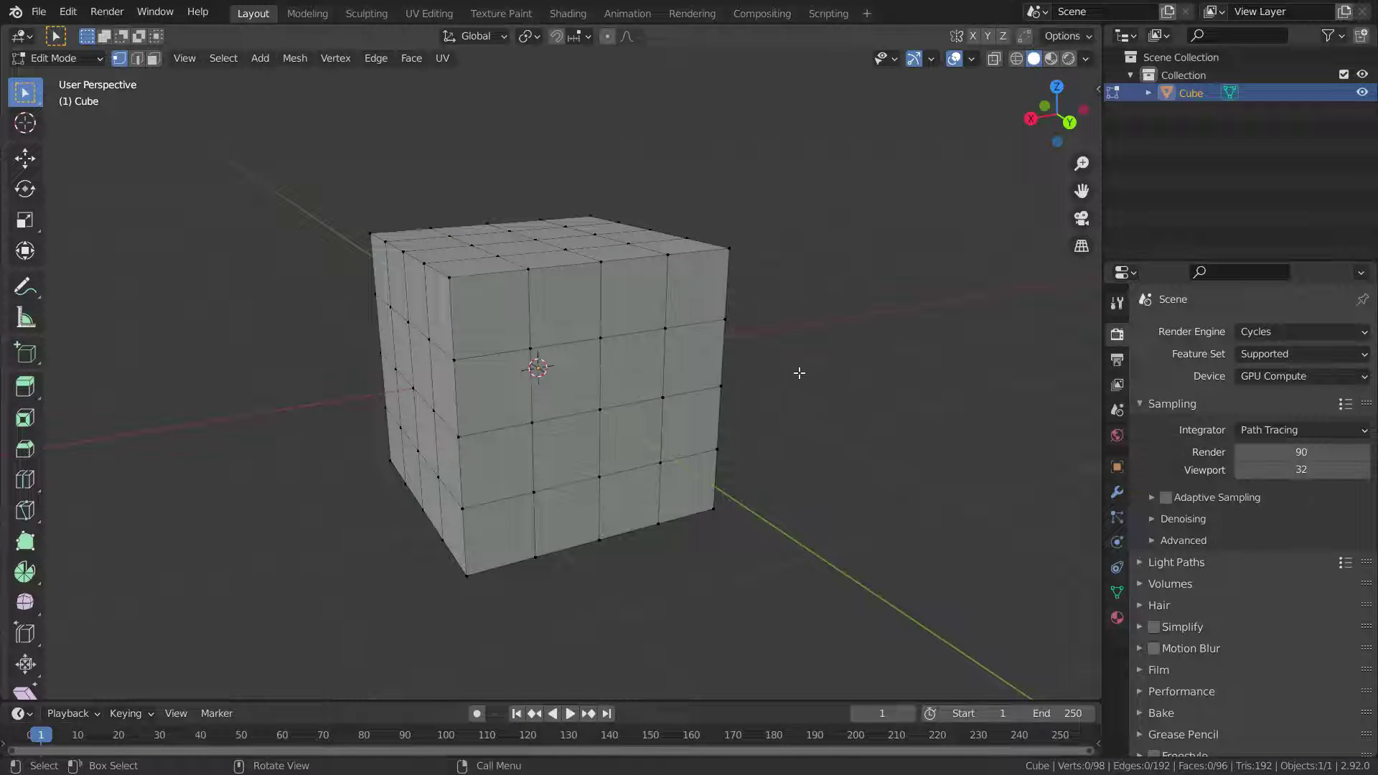
Select all and use Only Edges & Faces, leaving a cloud of loose vertices.
key(a)
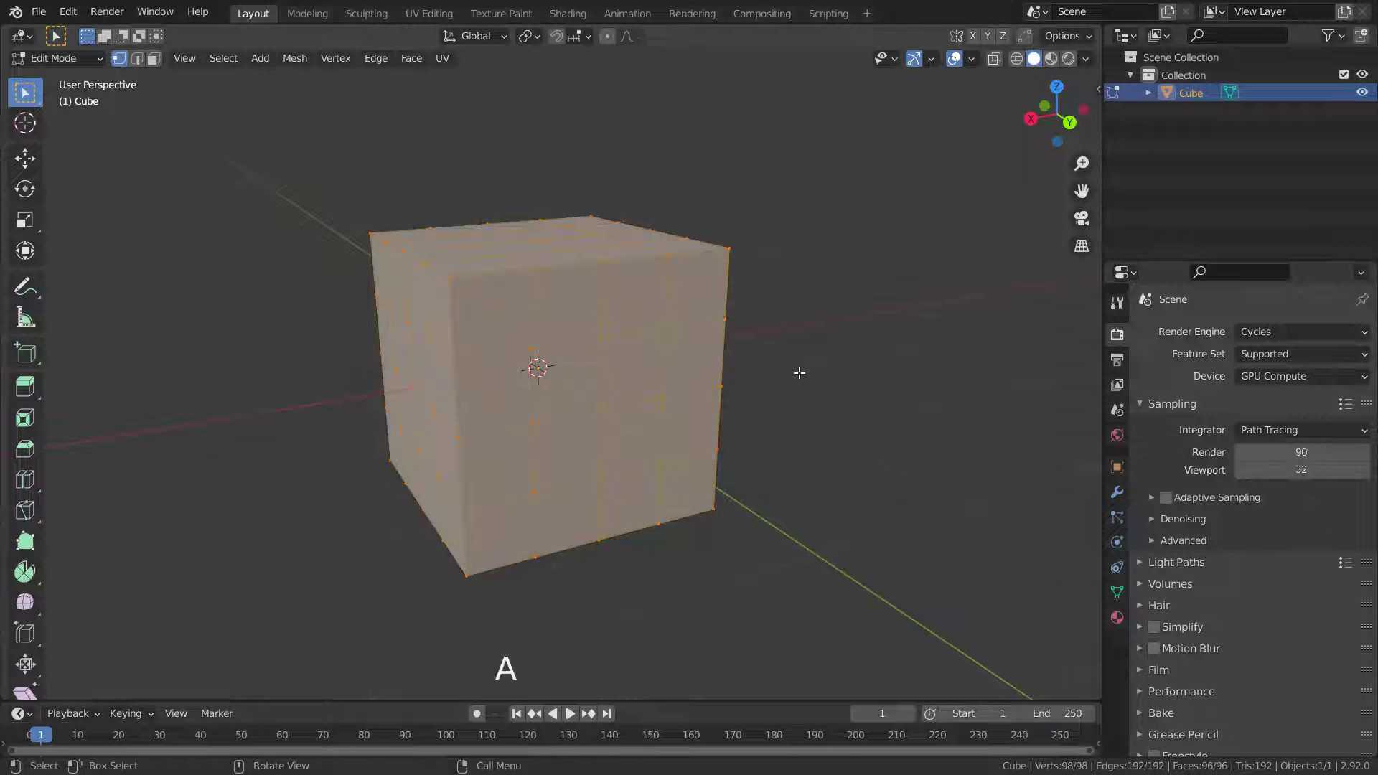
key(x)
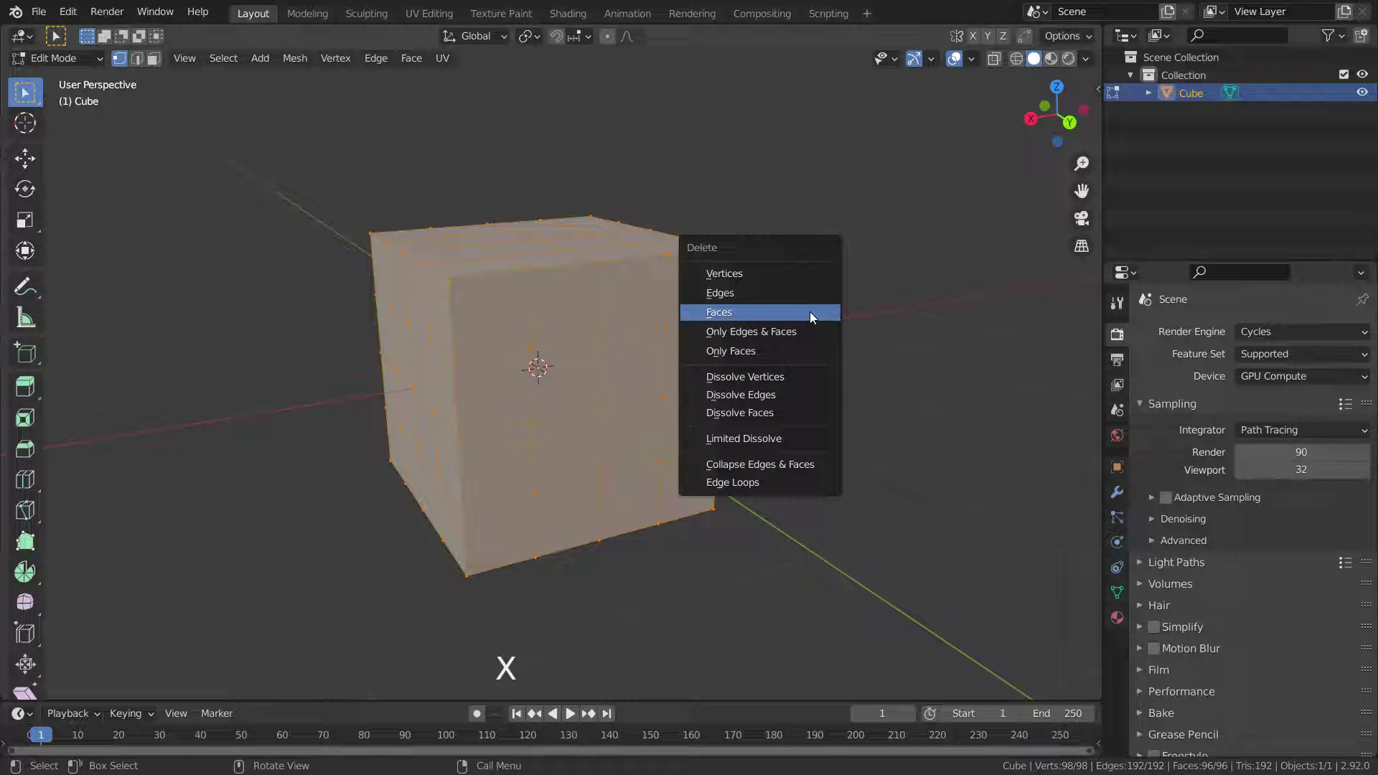
click(767, 335)
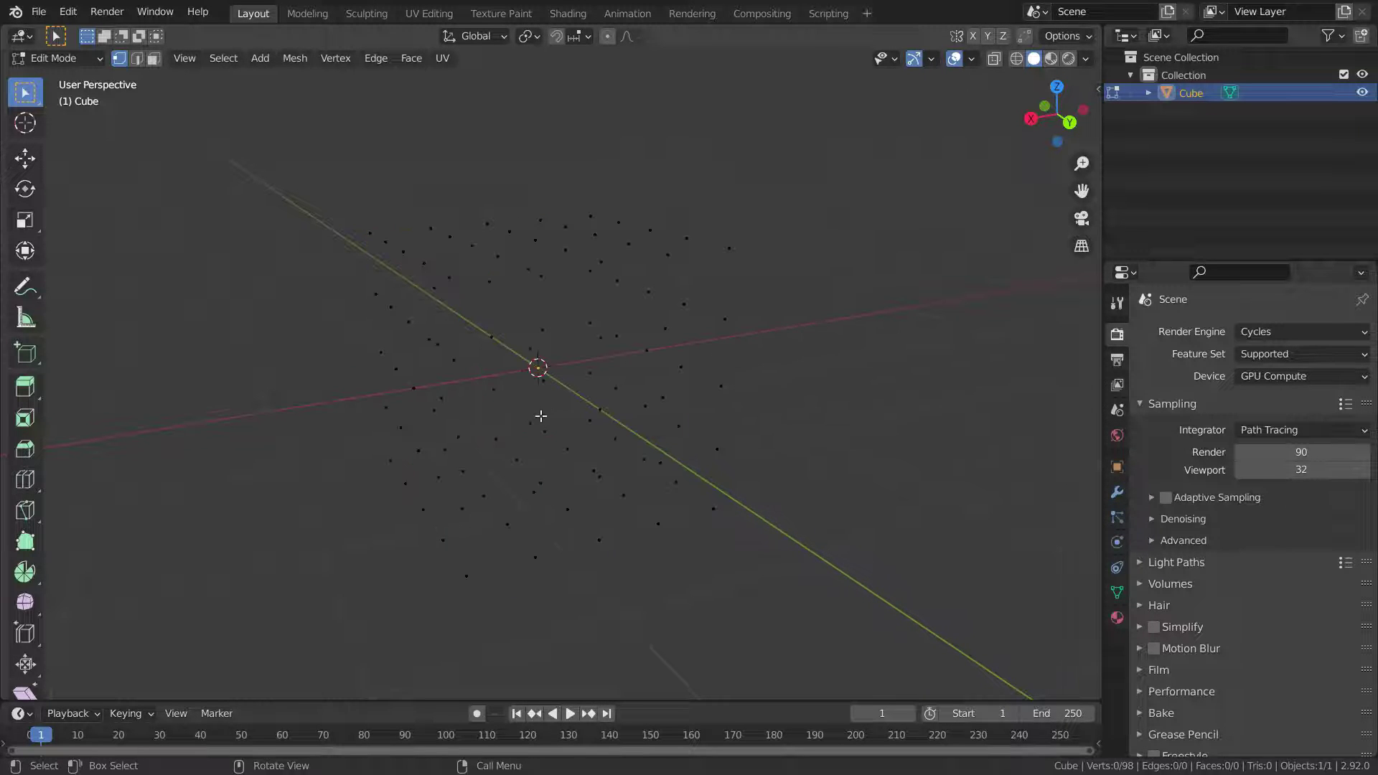
scroll(542, 414, up, 2)
middle_drag(544, 411, 674, 433)
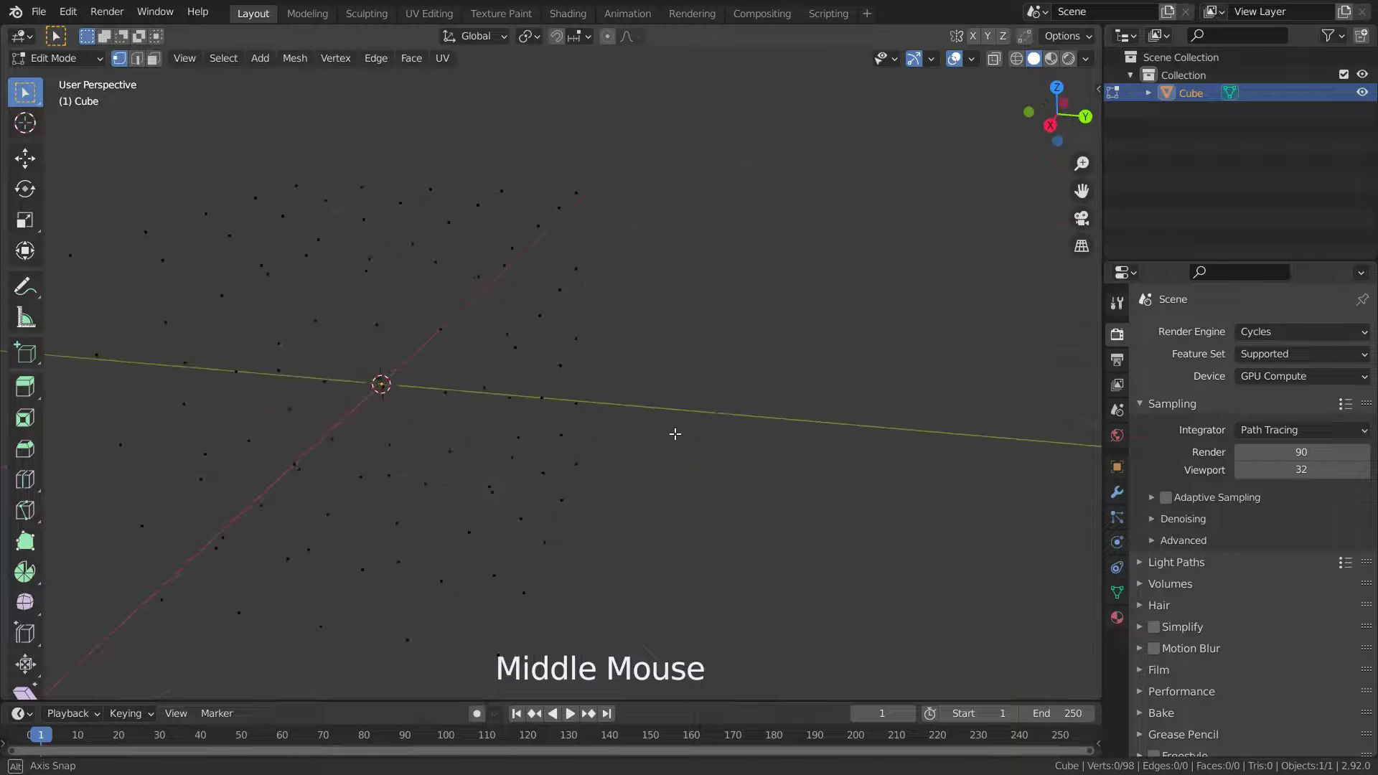
scroll(674, 434, down, 4)
scroll(572, 452, up, 4)
middle_drag(572, 452, 517, 440)
scroll(507, 427, down, 2)
scroll(572, 461, up, 1)
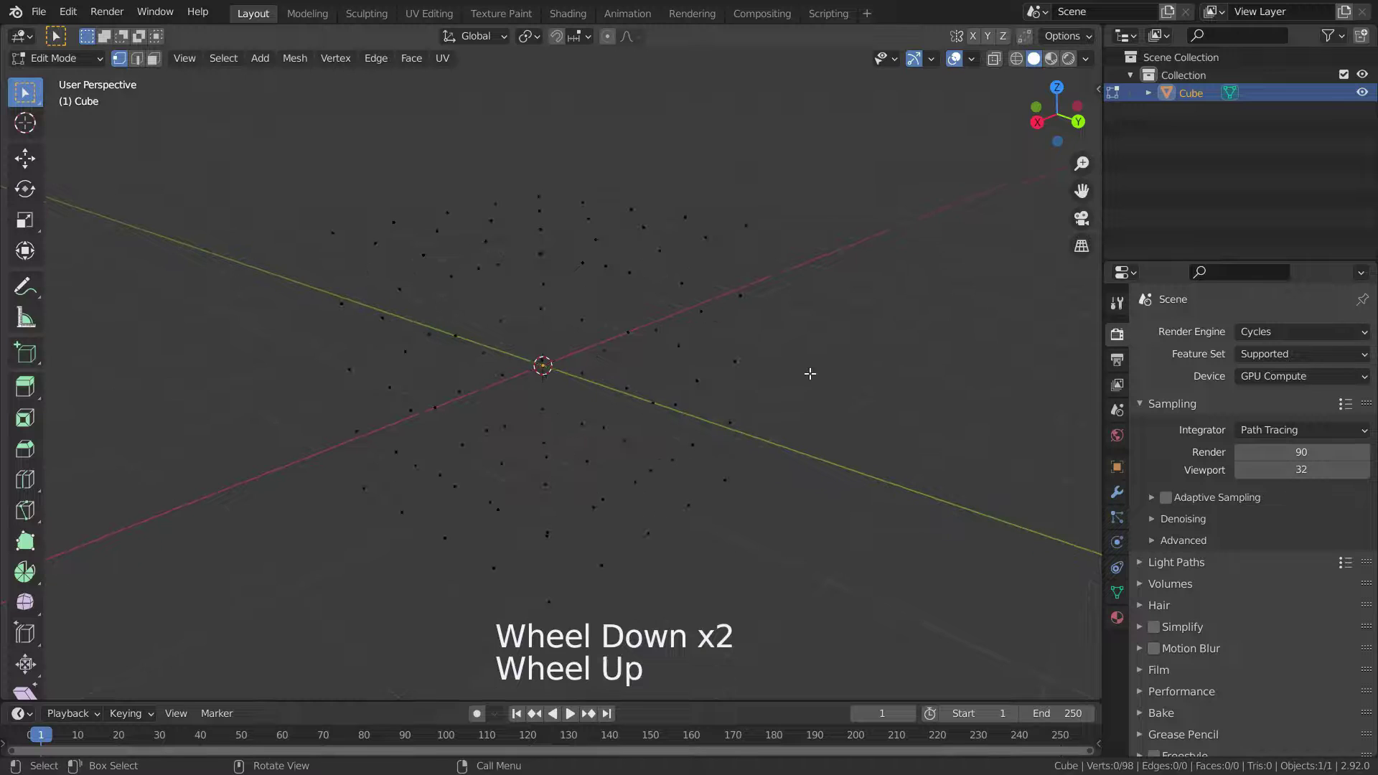
Undo, then delete Only Faces so just the edges and vertices remain.
key(ctrl+z)
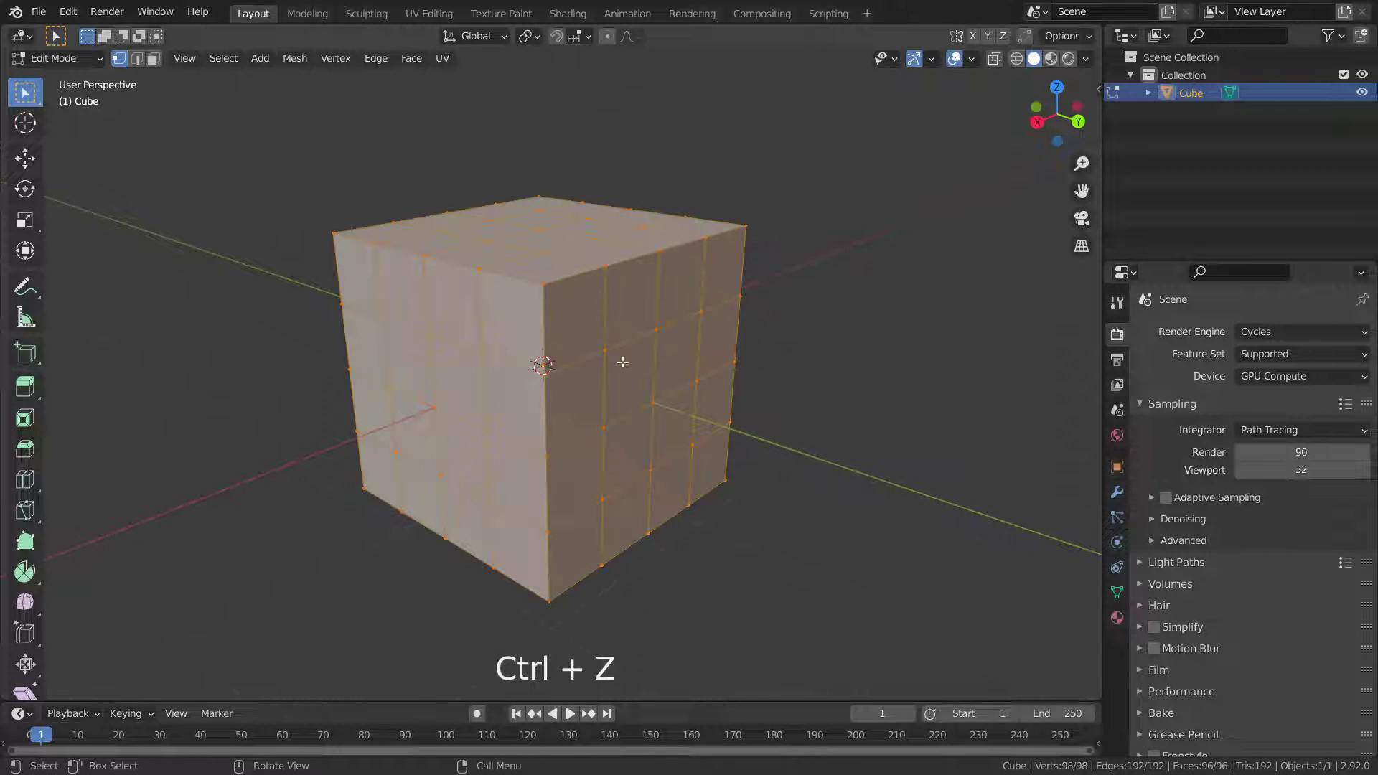
scroll(635, 395, down, 1)
scroll(802, 335, up, 2)
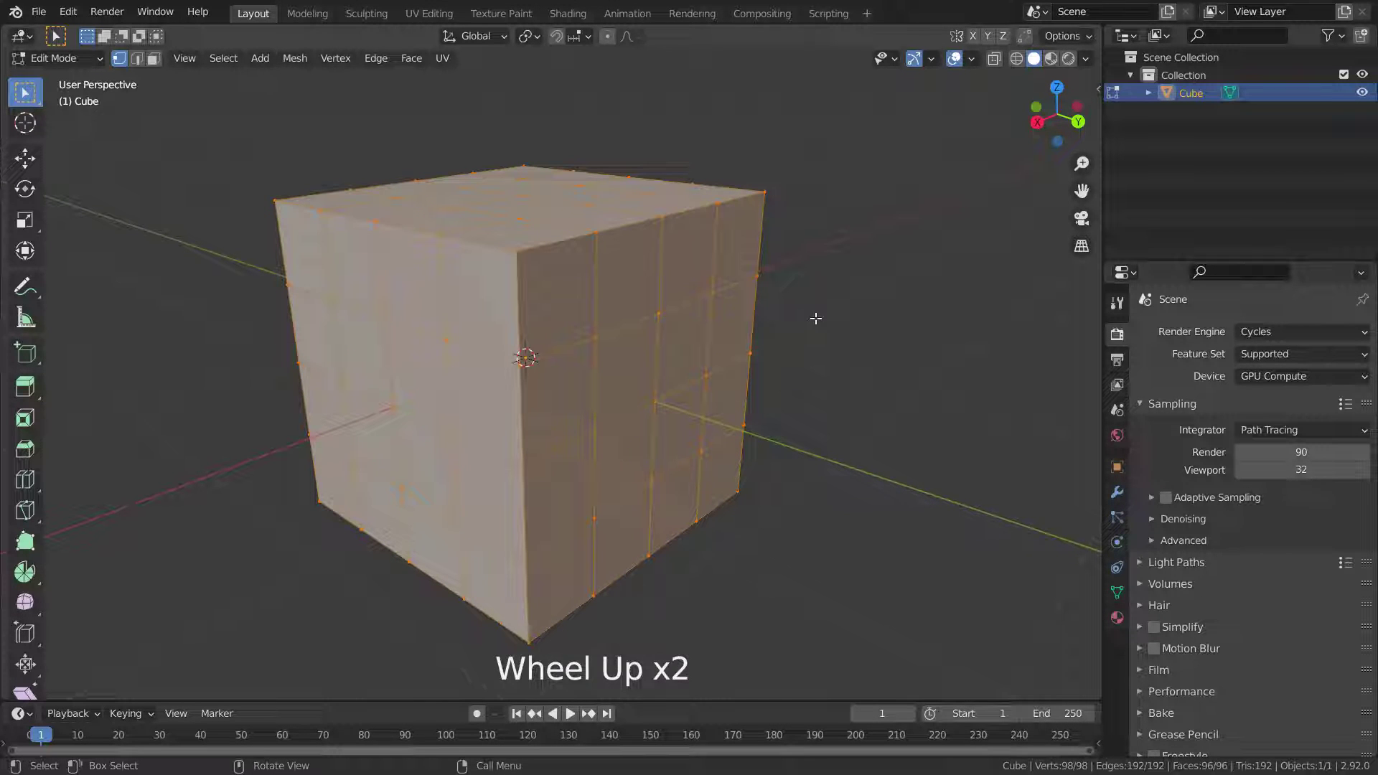
key(x)
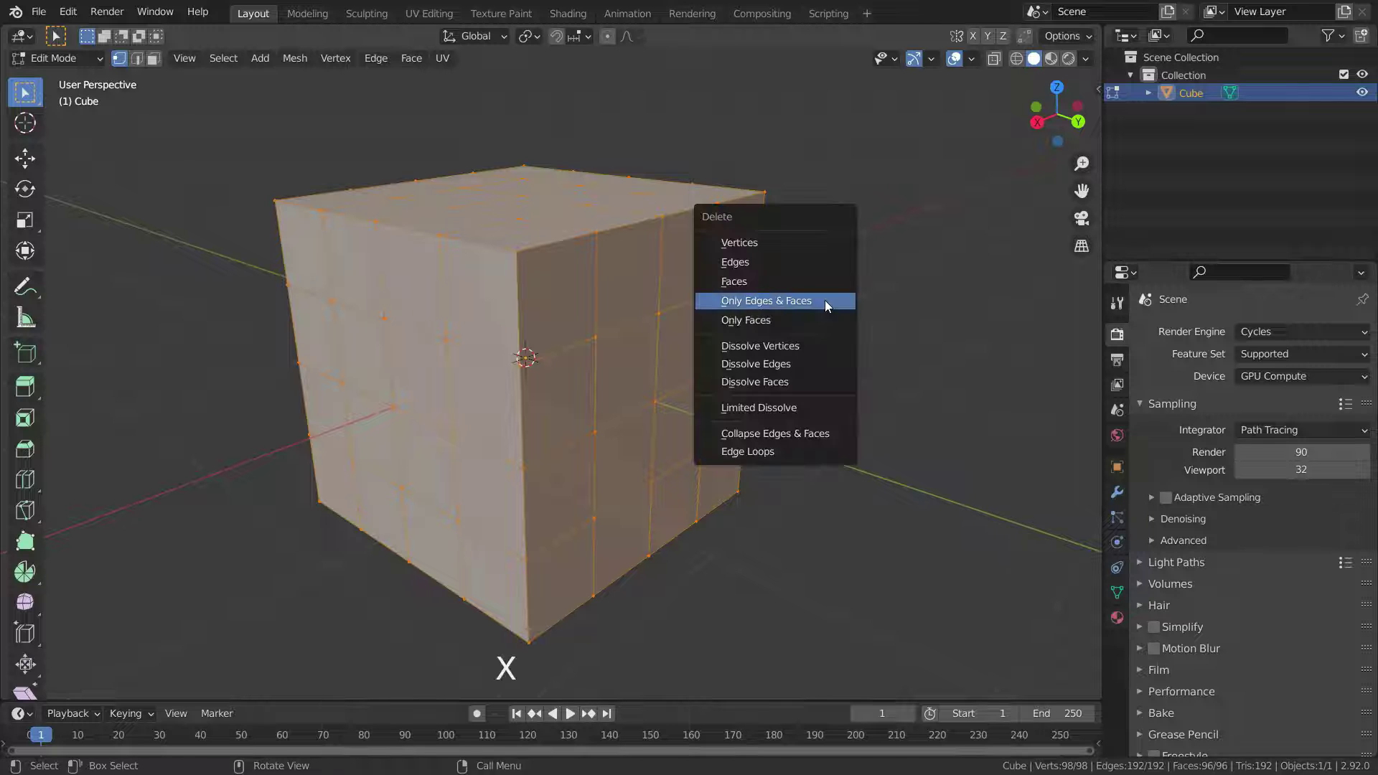
click(756, 321)
middle_drag(603, 353, 680, 424)
scroll(667, 418, down, 3)
scroll(549, 475, up, 3)
middle_drag(549, 476, 526, 455)
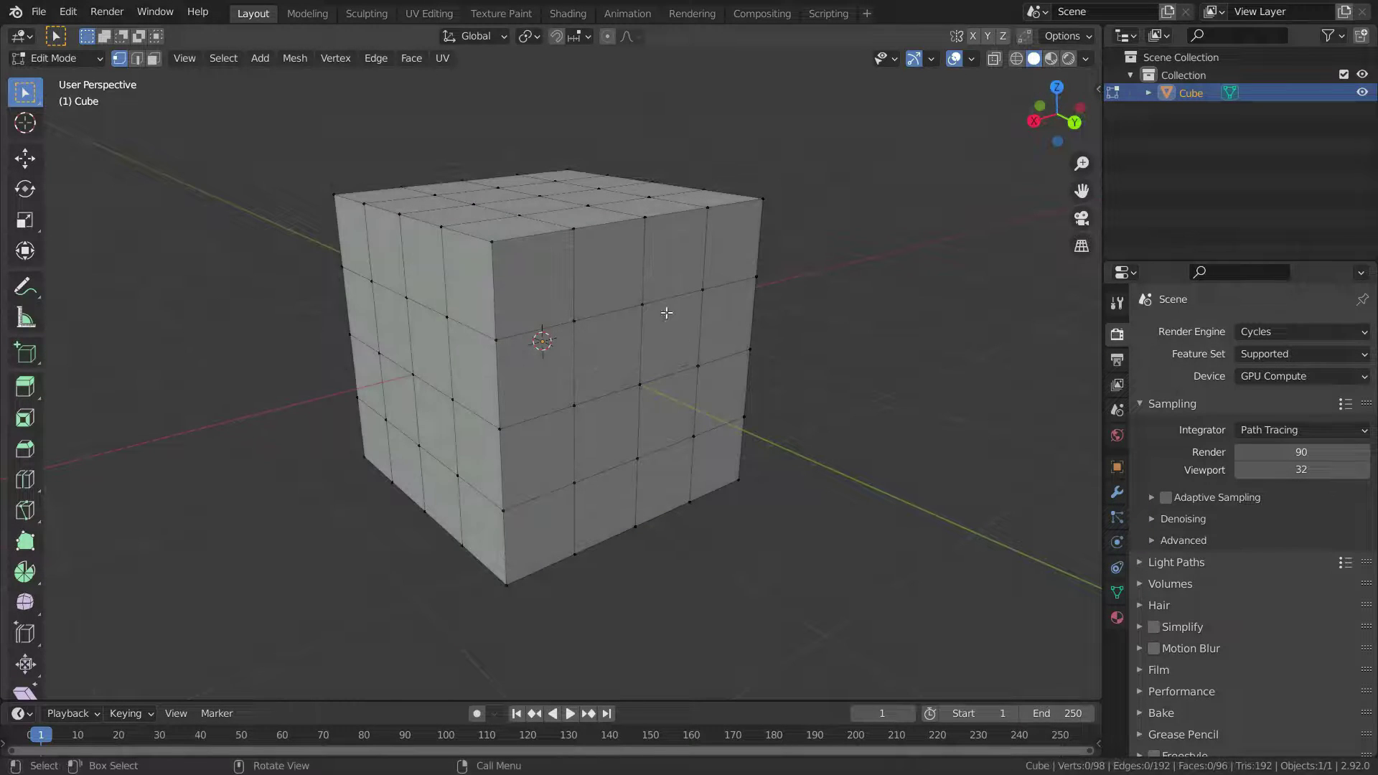
Dissolve one front-face vertex so its surrounding faces merge without a hole.
click(639, 383)
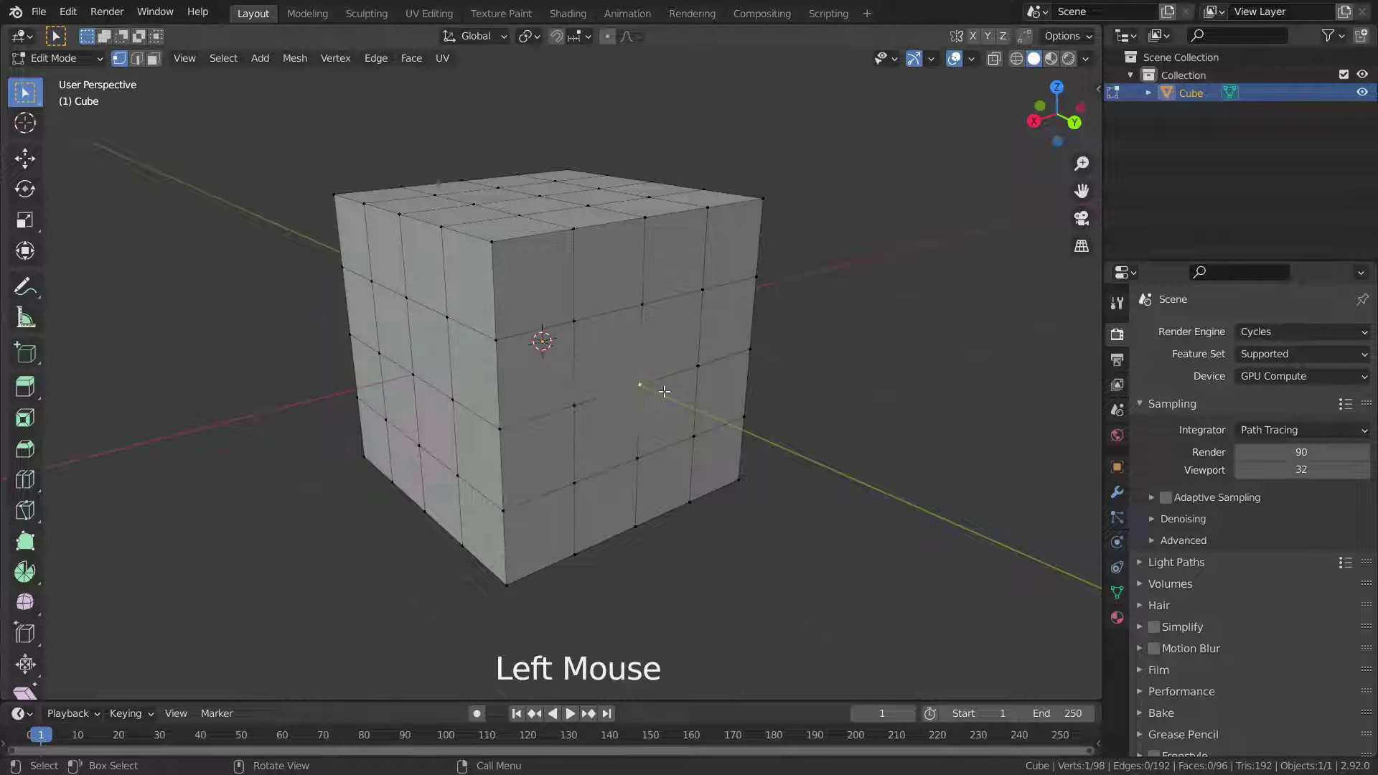
scroll(648, 413, up, 2)
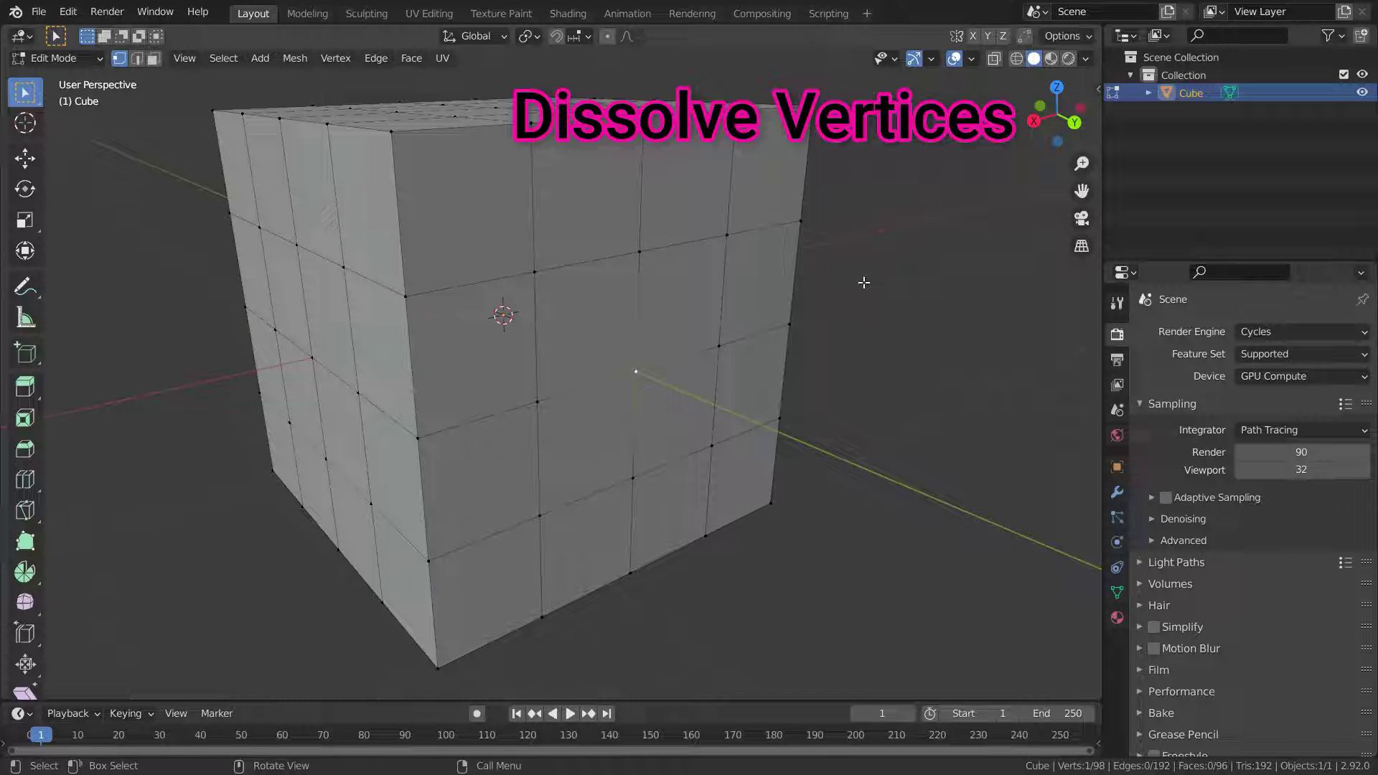
key(x)
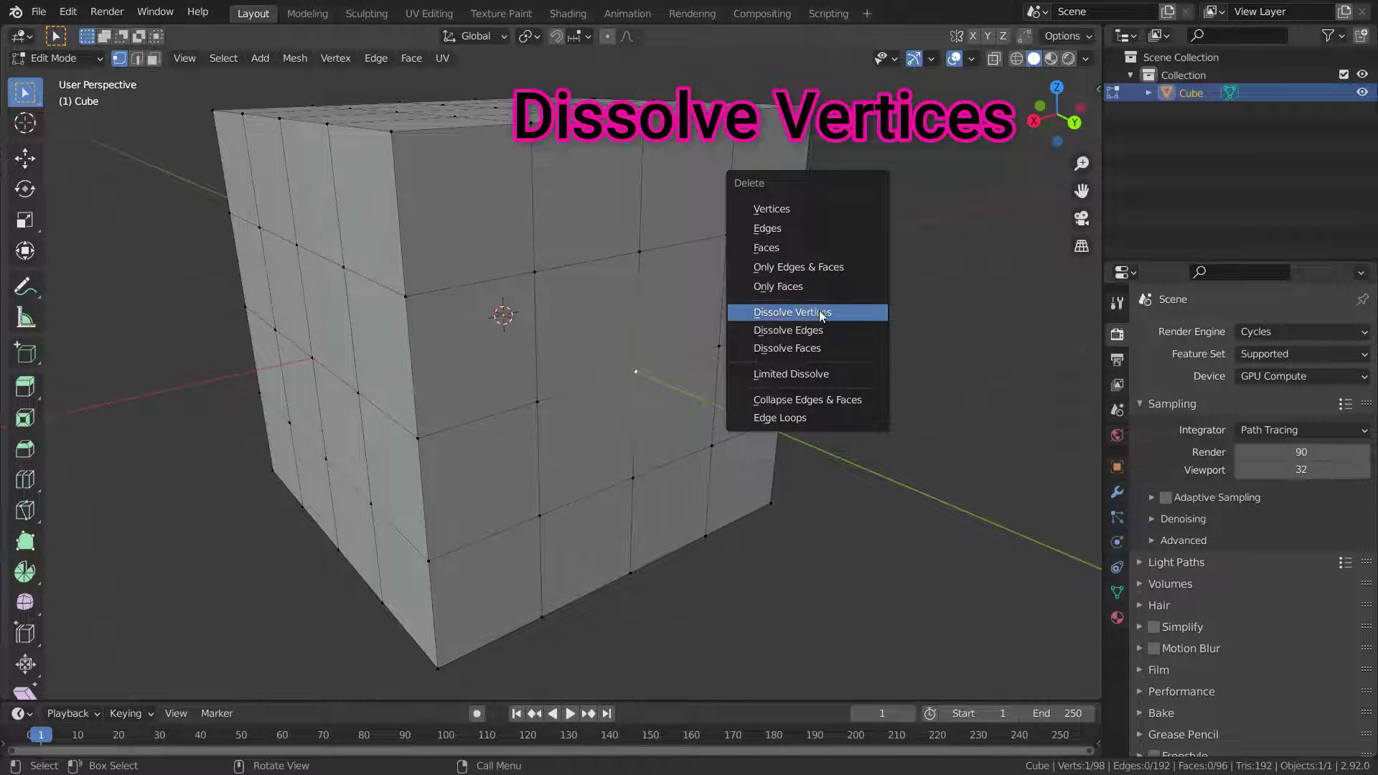
click(814, 310)
mouse_move(605, 412)
middle_down()
mouse_move(586, 397)
mouse_move(615, 385)
mouse_move(572, 393)
mouse_move(647, 424)
mouse_move(587, 411)
middle_up()
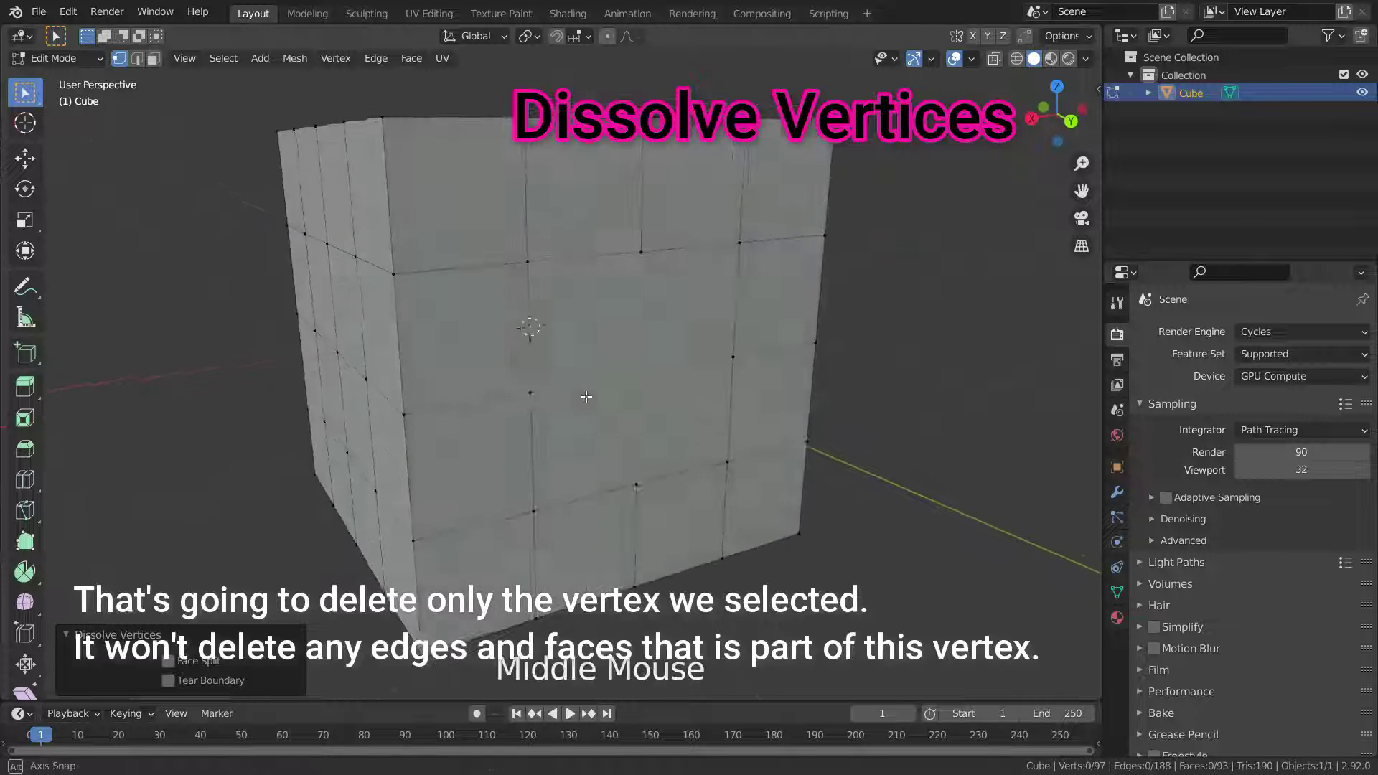
scroll(588, 411, down, 2)
scroll(601, 347, up, 1)
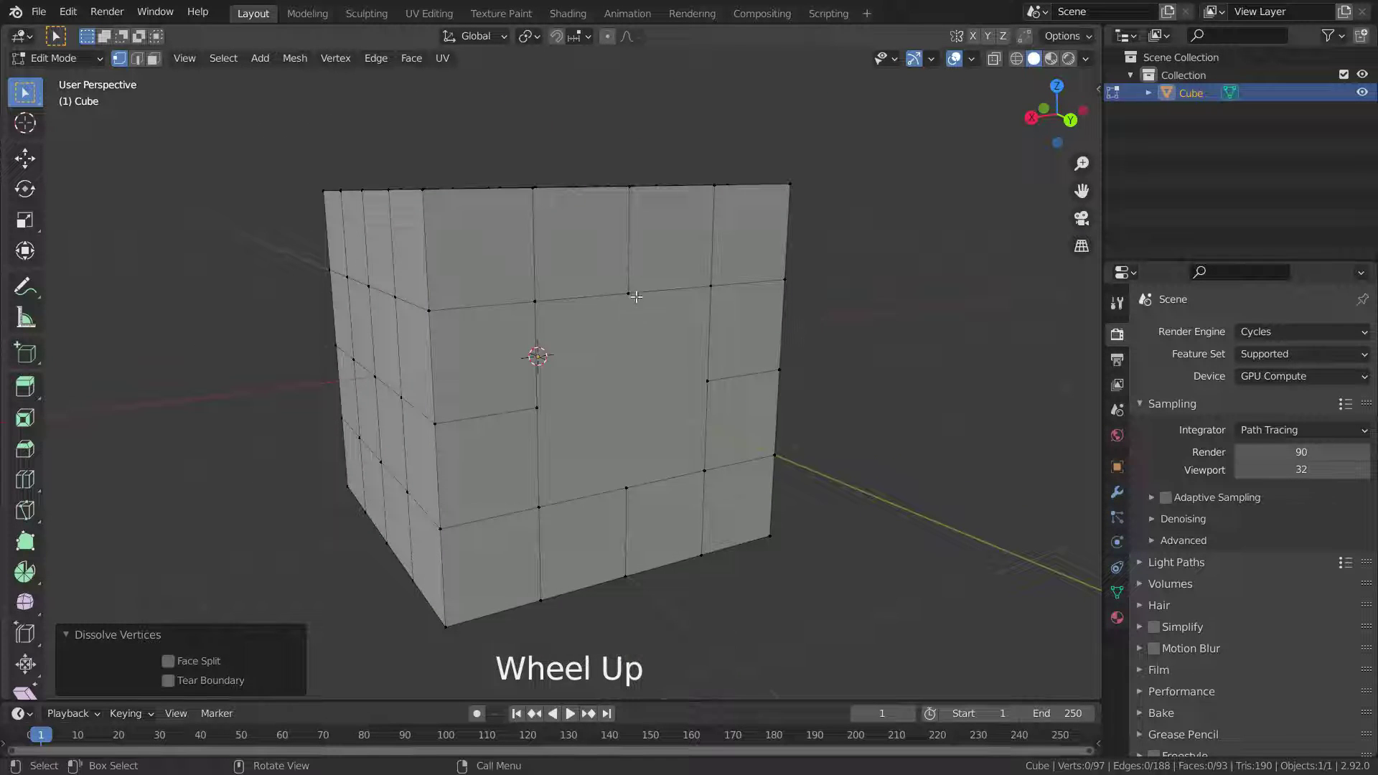
Dissolve a second front-face vertex, then switch to Edge select mode.
click(630, 292)
key(x)
click(807, 343)
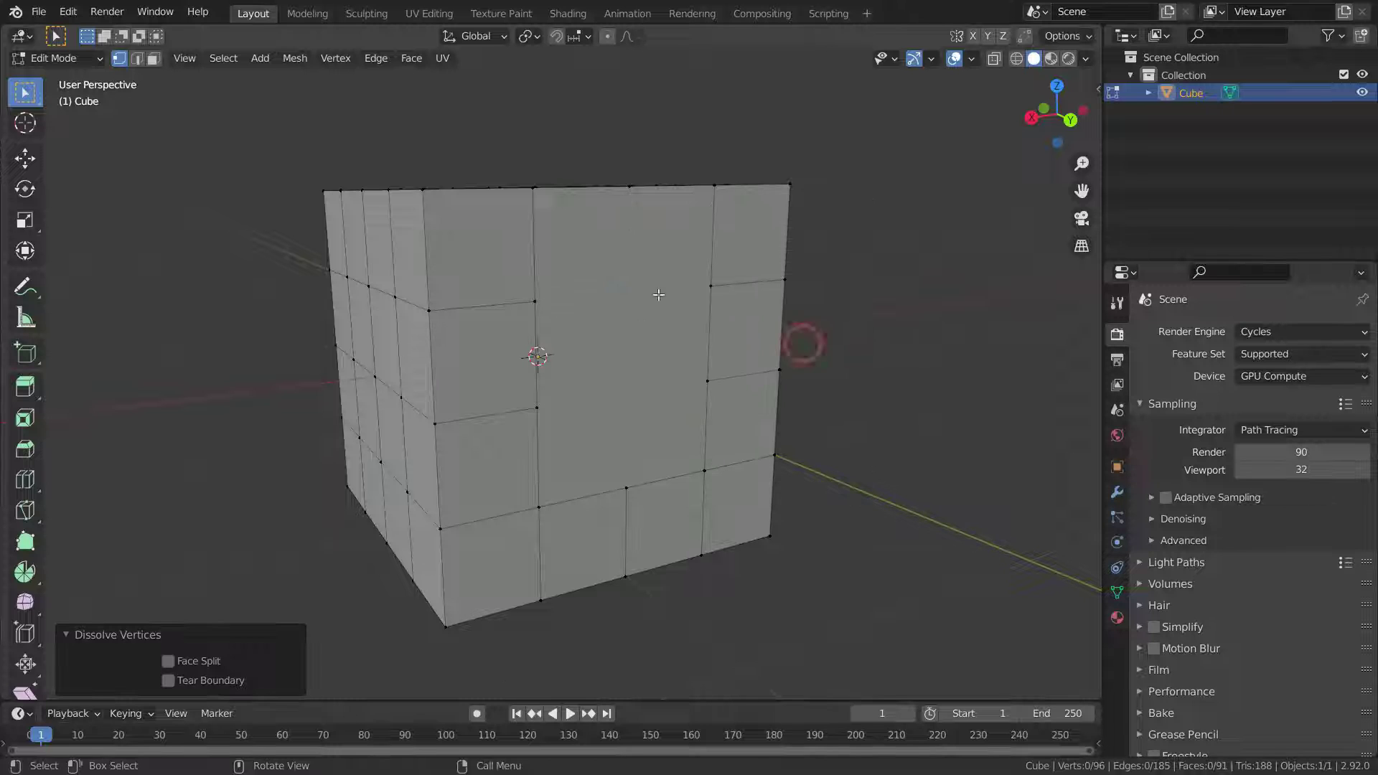
scroll(665, 385, down, 3)
scroll(665, 385, up, 2)
middle_drag(665, 385, 409, 337)
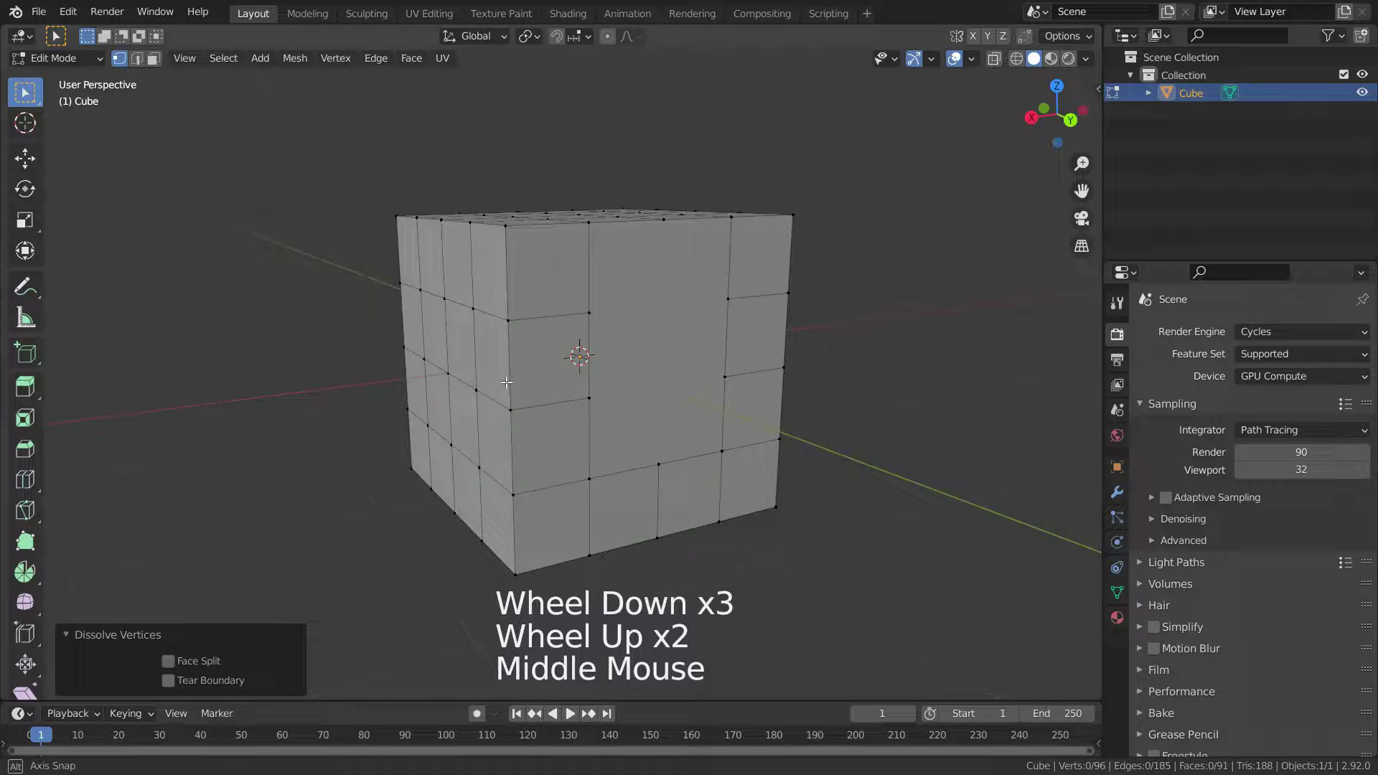
scroll(467, 384, down, 3)
scroll(467, 384, up, 2)
click(136, 59)
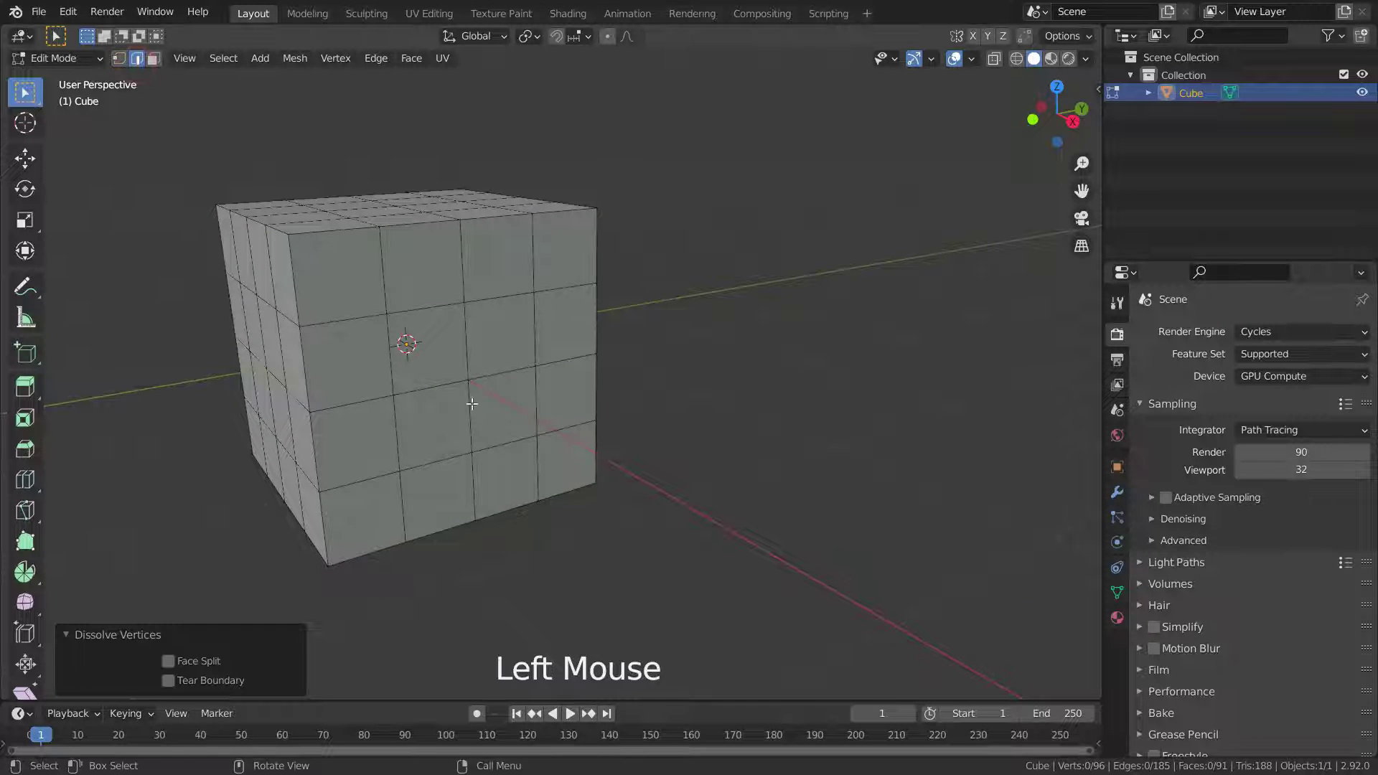
Dissolve one vertical front-face edge, merging its two neighbouring faces.
scroll(414, 361, up, 1)
click(476, 346)
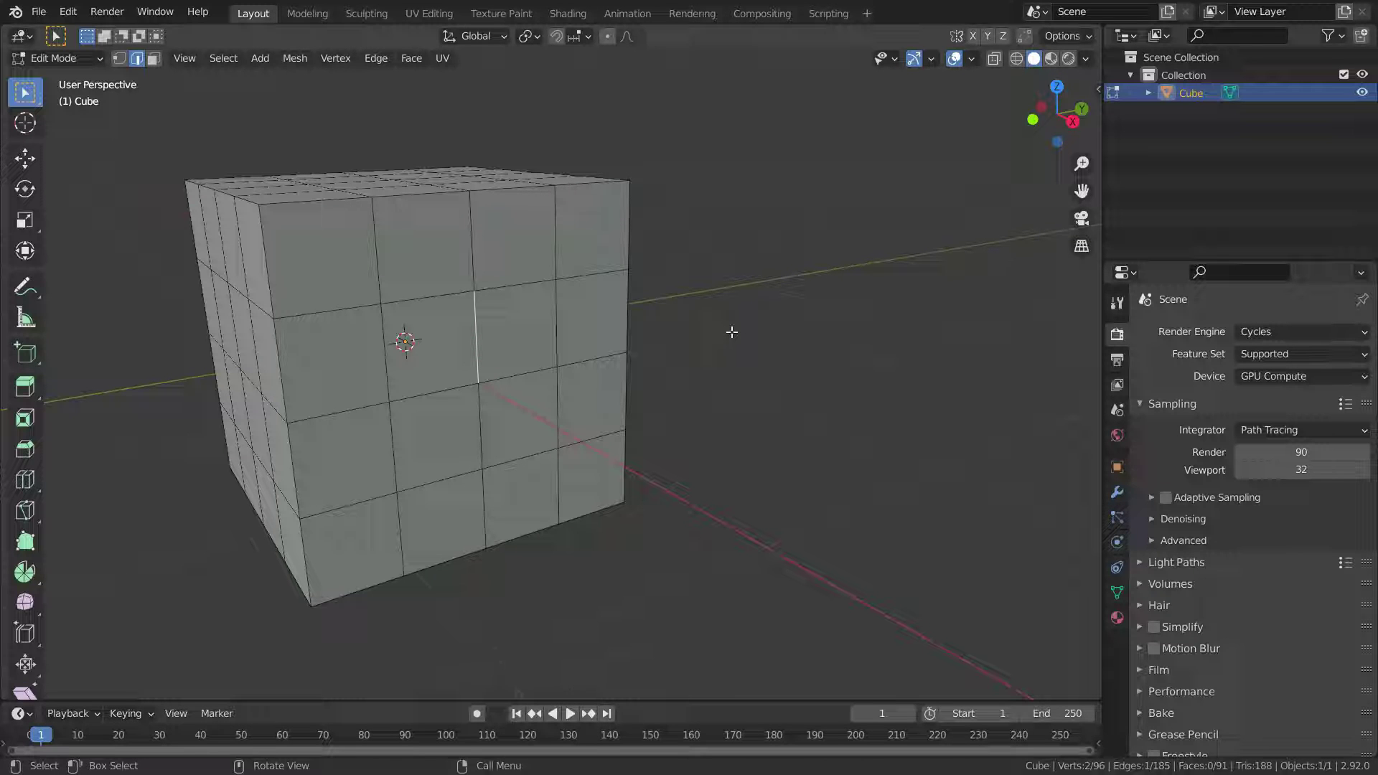
key(x)
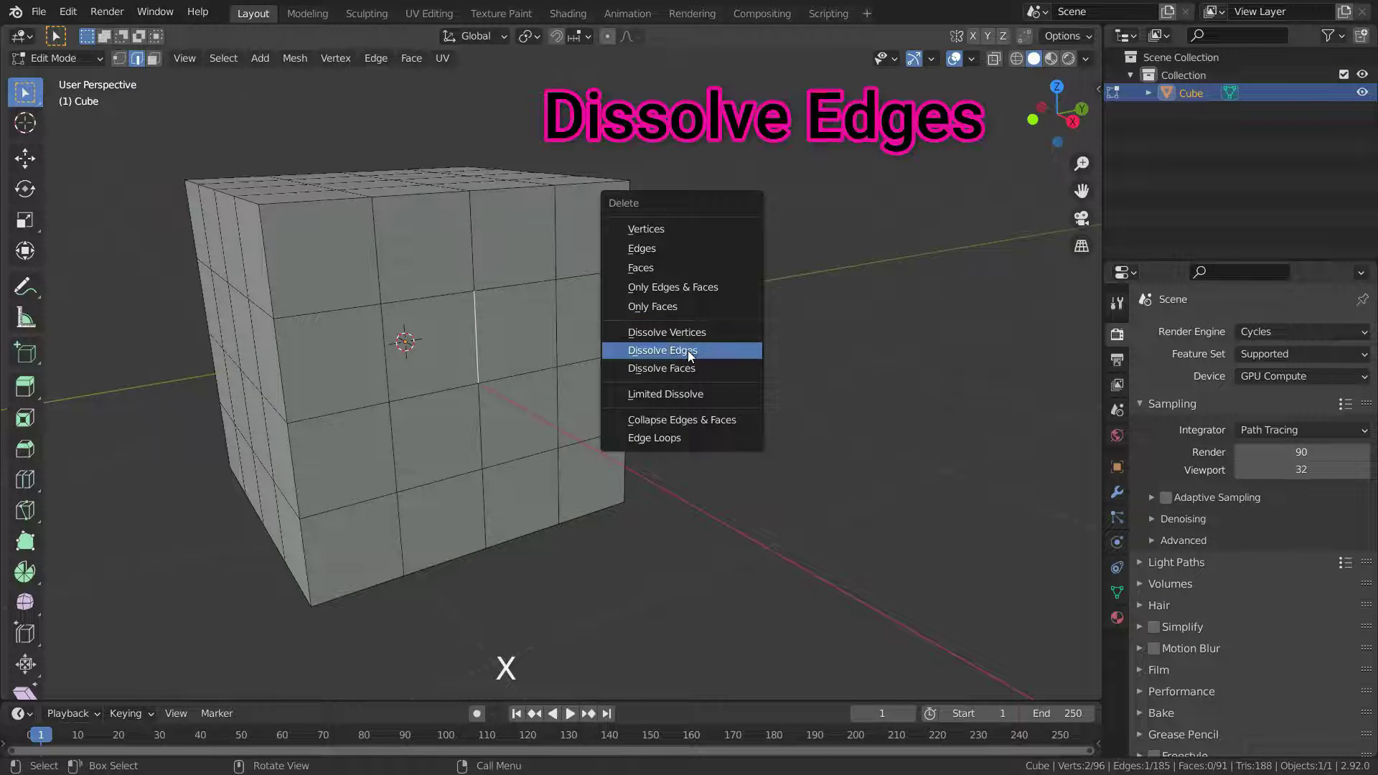
click(688, 350)
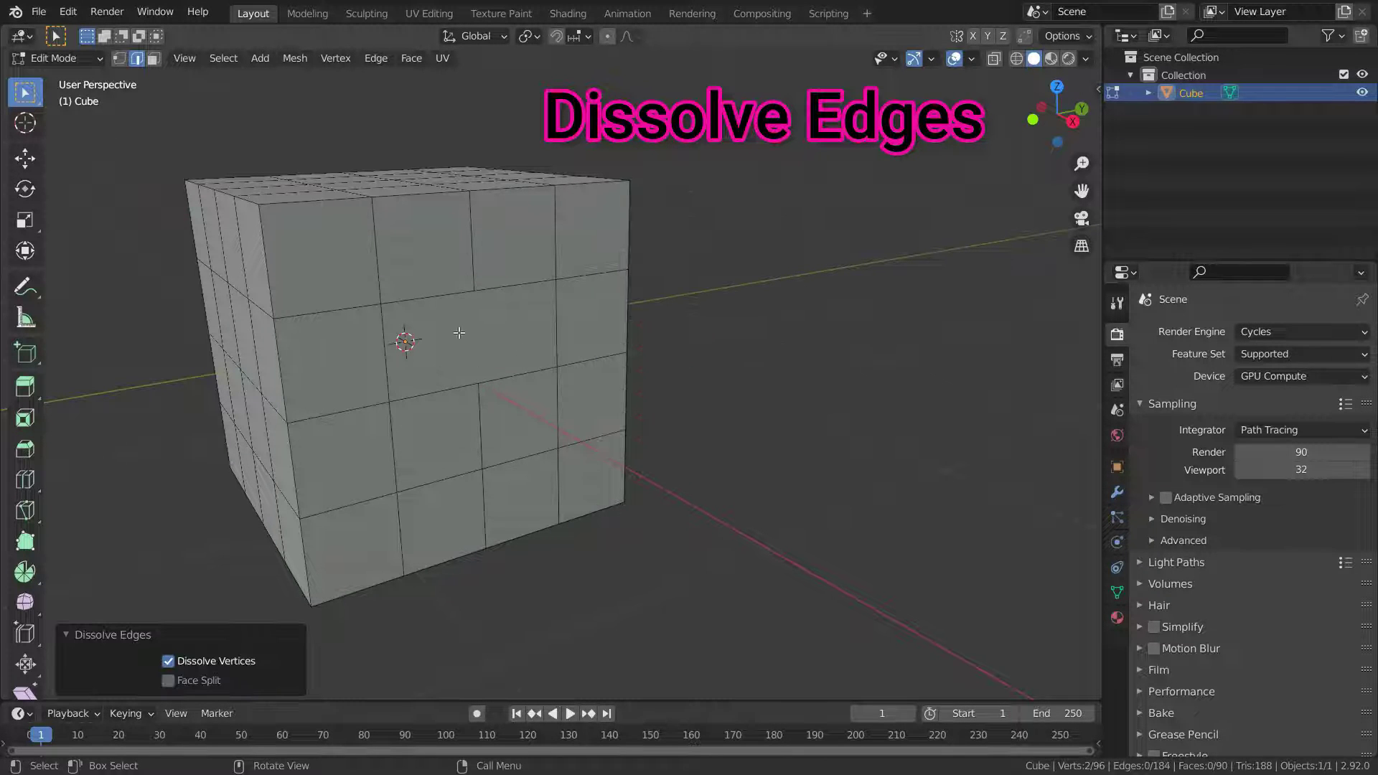
scroll(444, 357, up, 1)
mouse_move(445, 357)
middle_down()
mouse_move(476, 308)
mouse_move(424, 343)
middle_up()
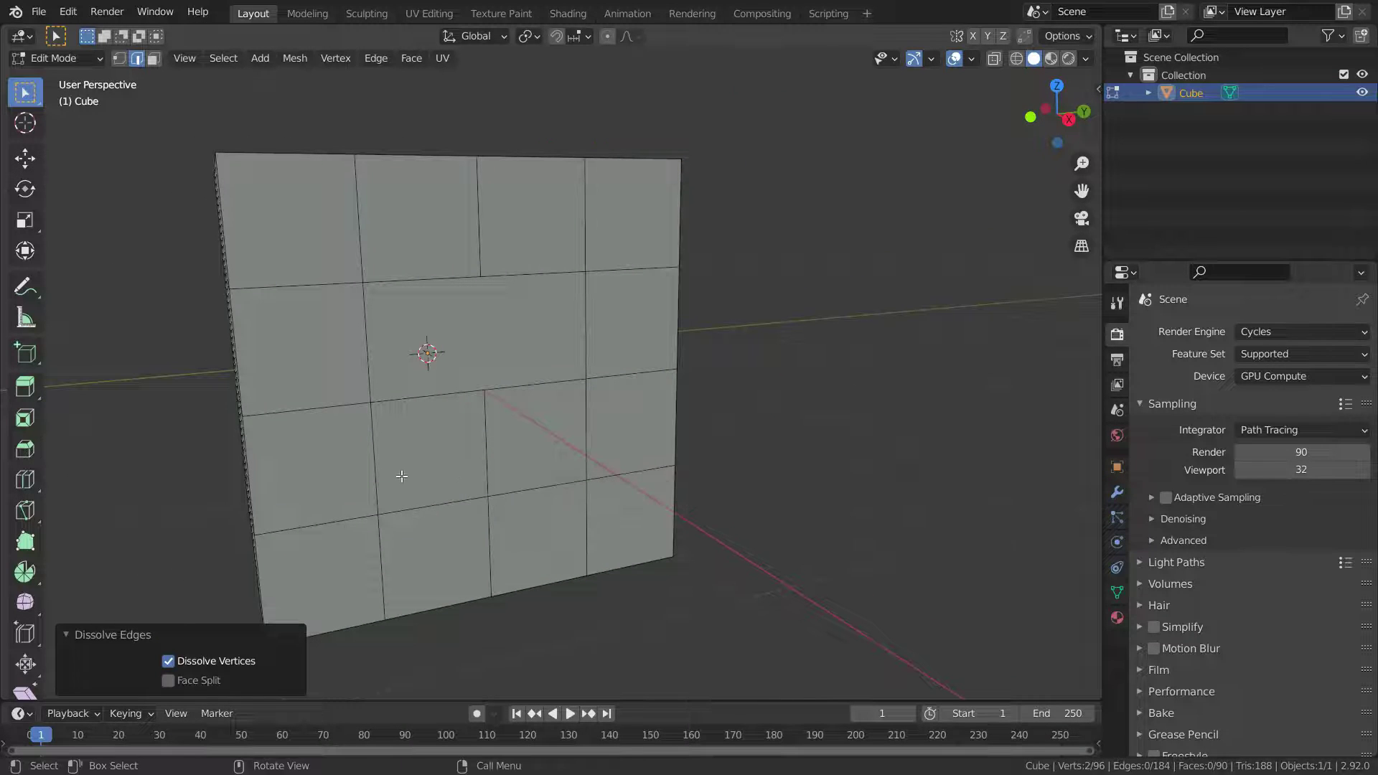
Dissolve two more vertical front edges together, then switch to Face select mode.
click(381, 493)
shift+click(588, 435)
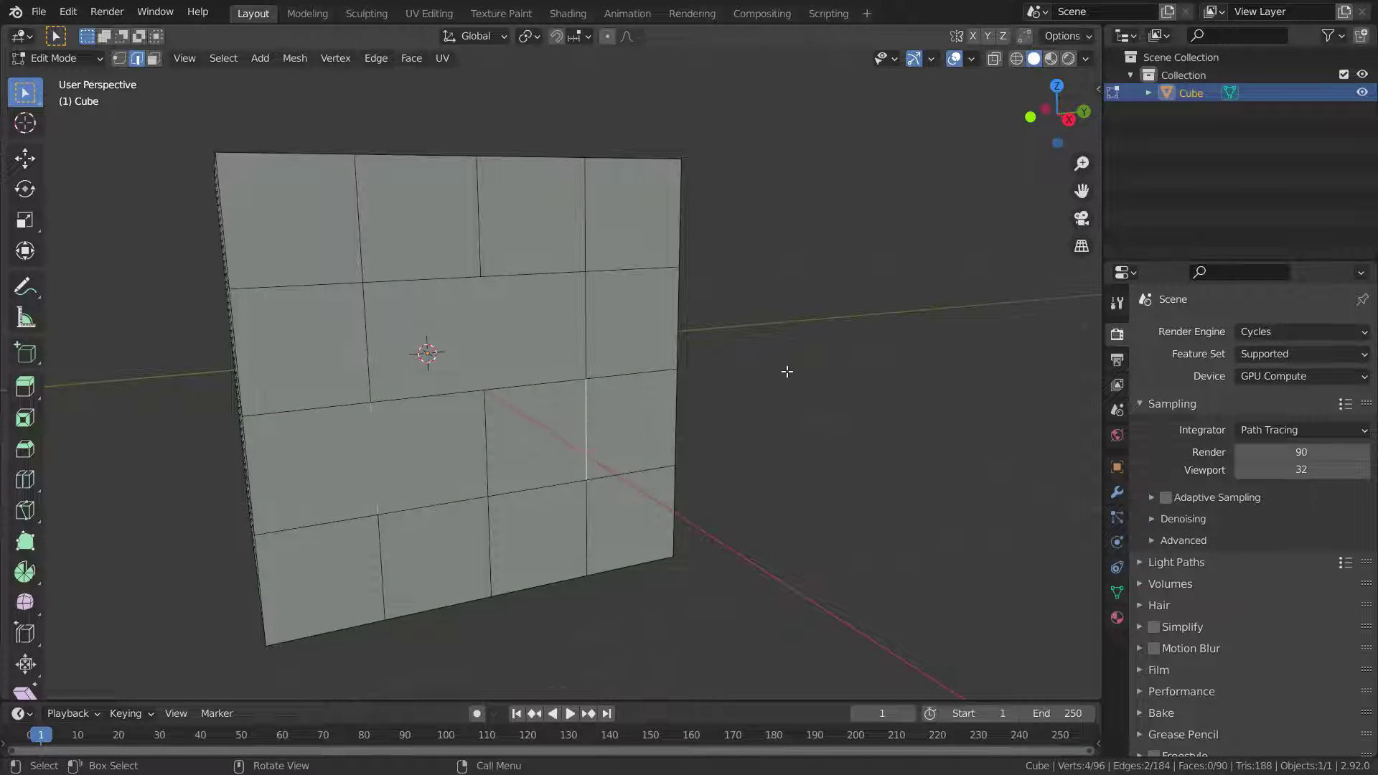
key(x)
click(751, 372)
scroll(435, 422, down, 2)
scroll(435, 421, up, 2)
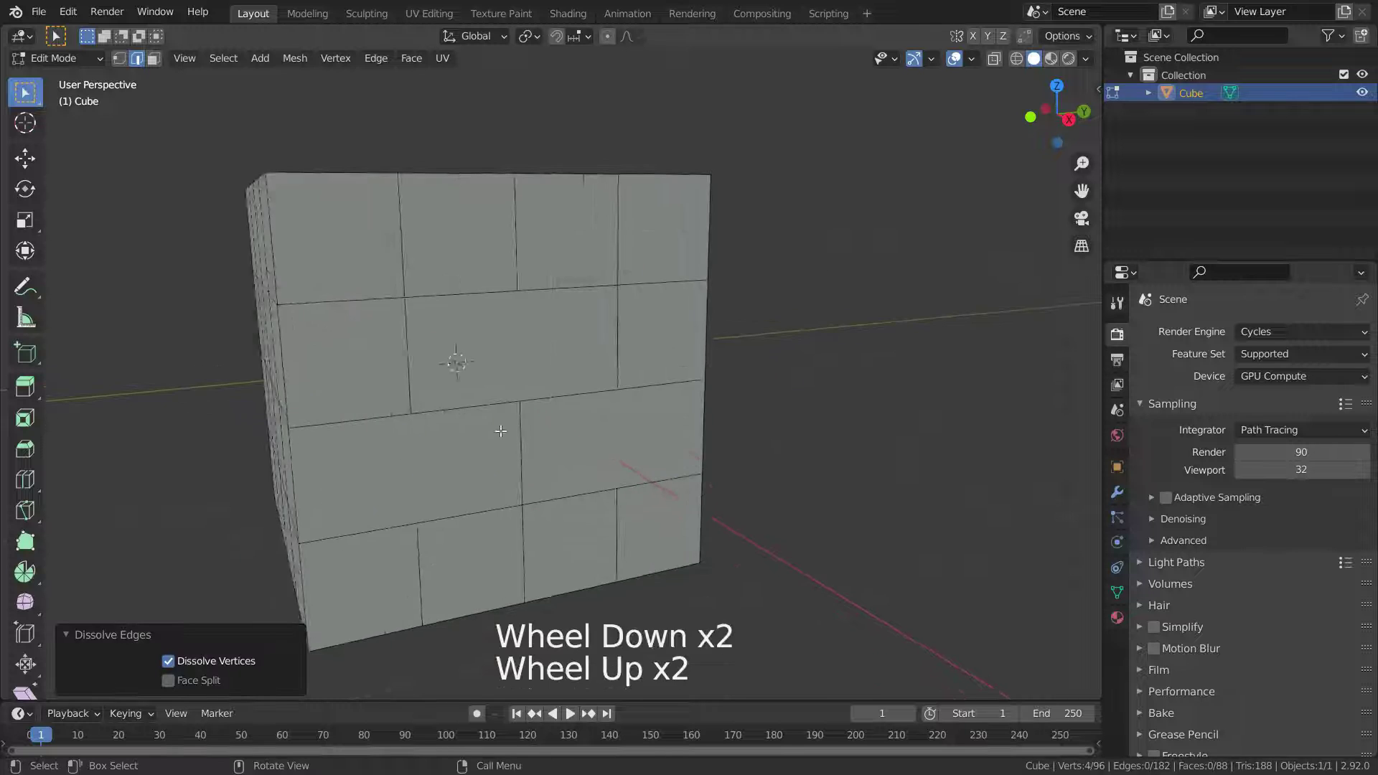
scroll(435, 421, down, 4)
middle_drag(445, 402, 491, 282)
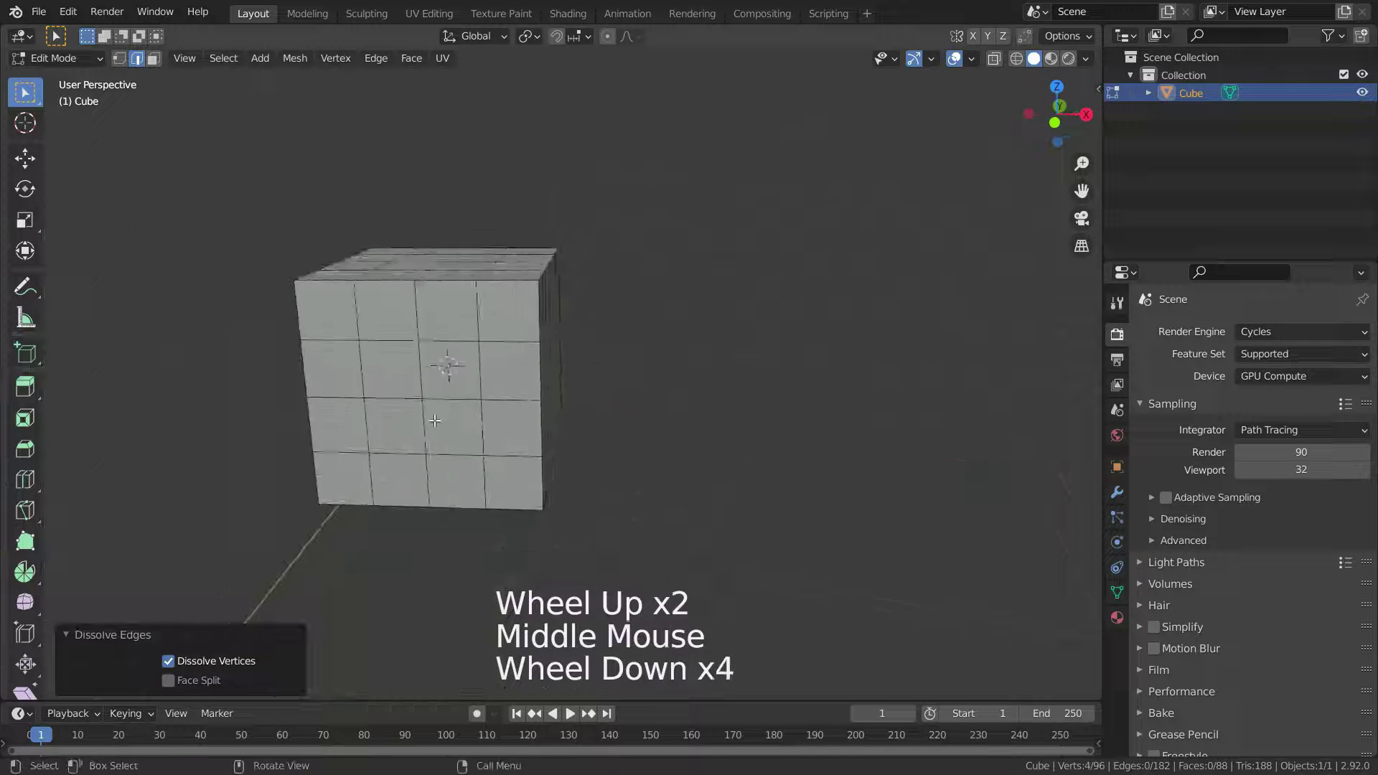
scroll(435, 421, up, 2)
click(153, 58)
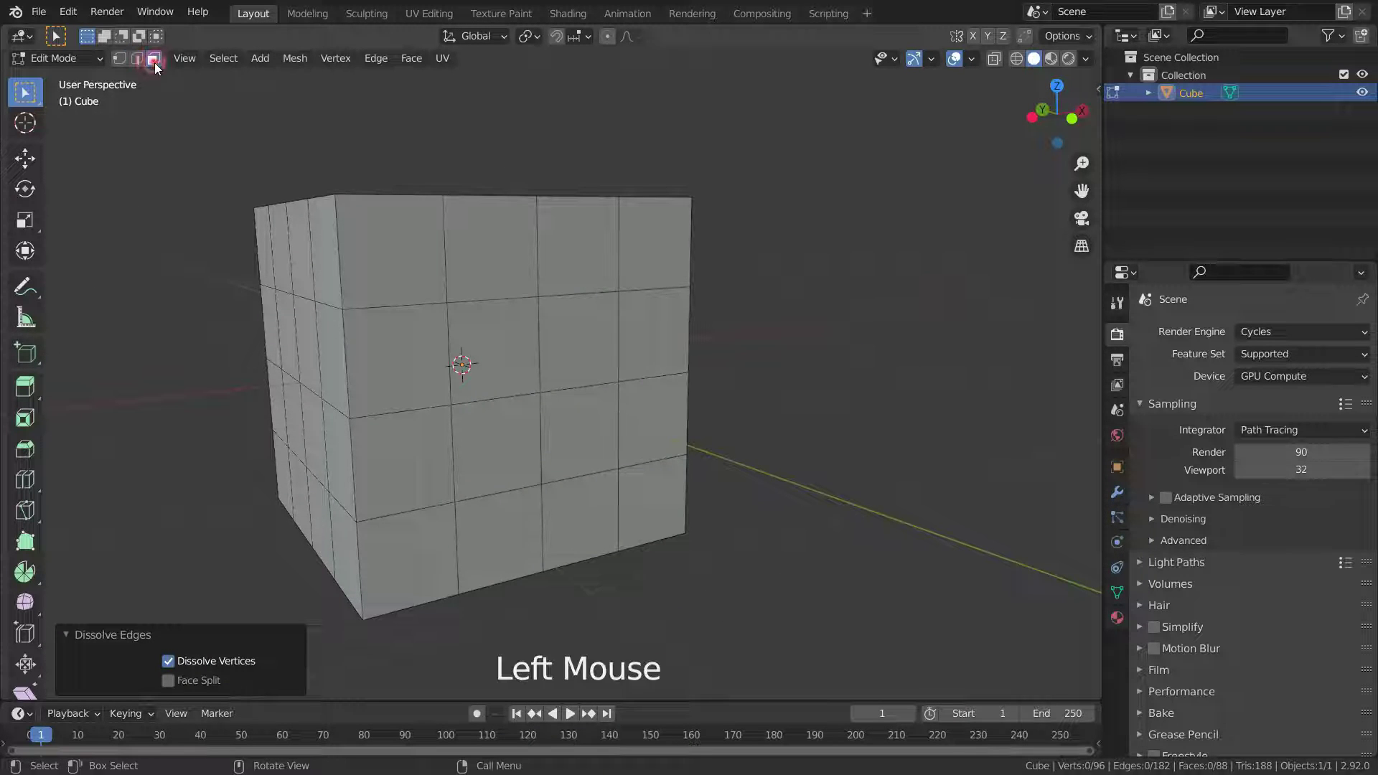
Dissolve two adjacent faces into a single face, then deselect it.
middle_drag(622, 349, 615, 363)
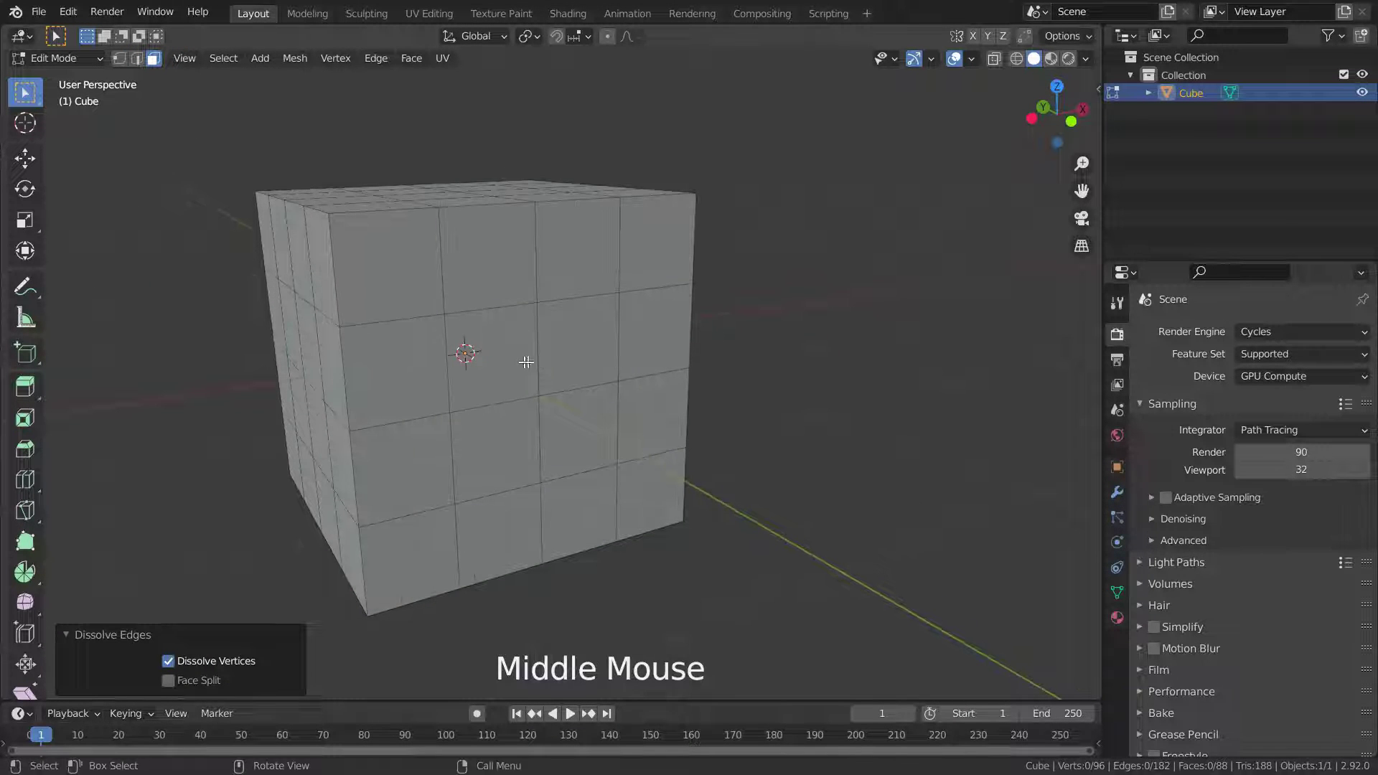
click(522, 363)
shift+click(579, 332)
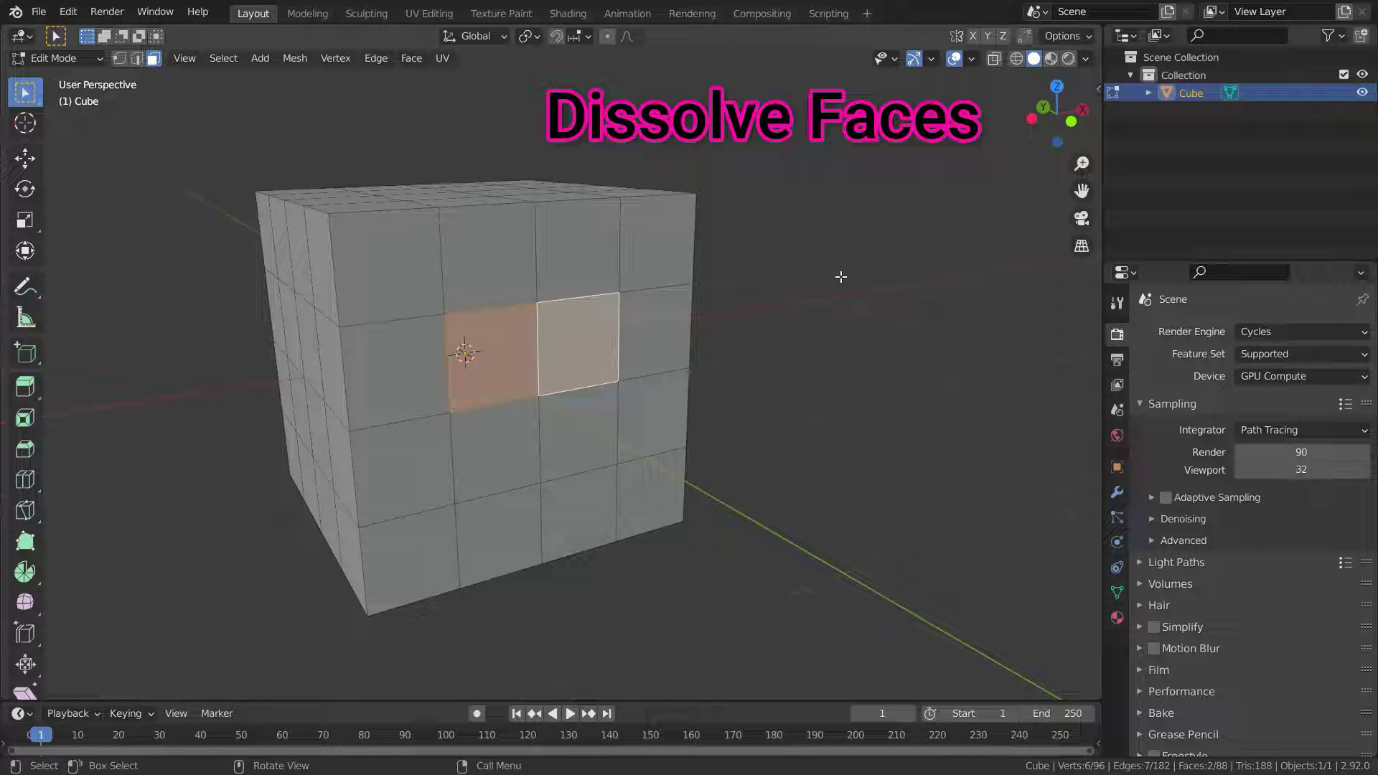
key(x)
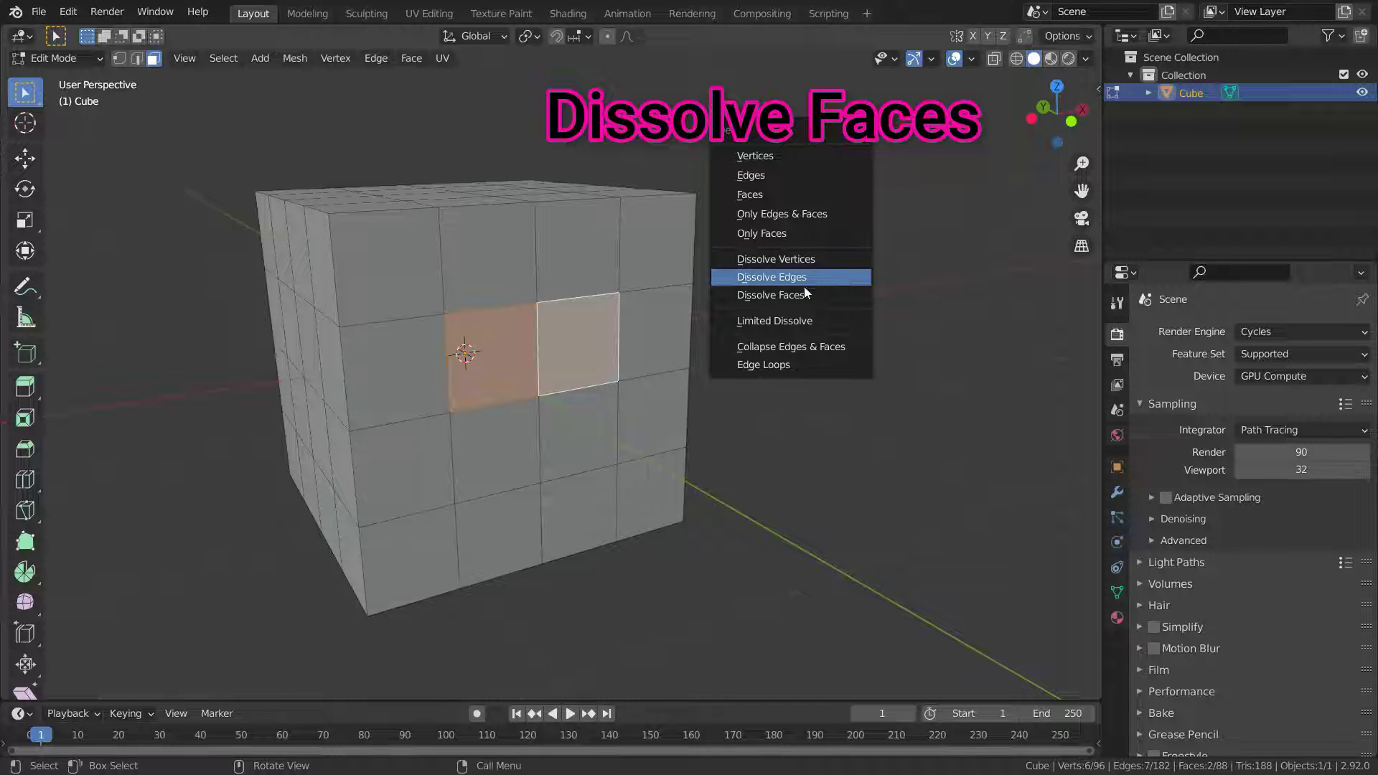
click(802, 295)
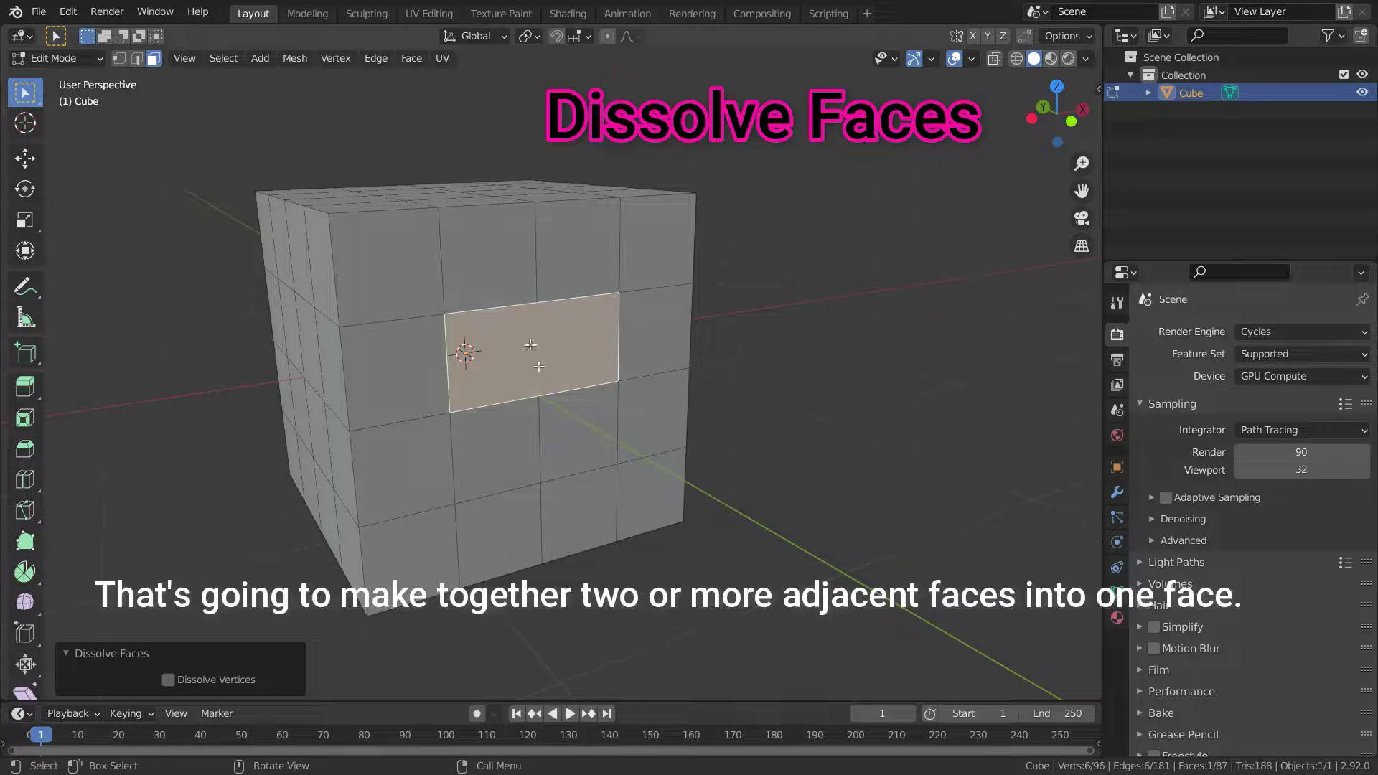
scroll(502, 379, up, 2)
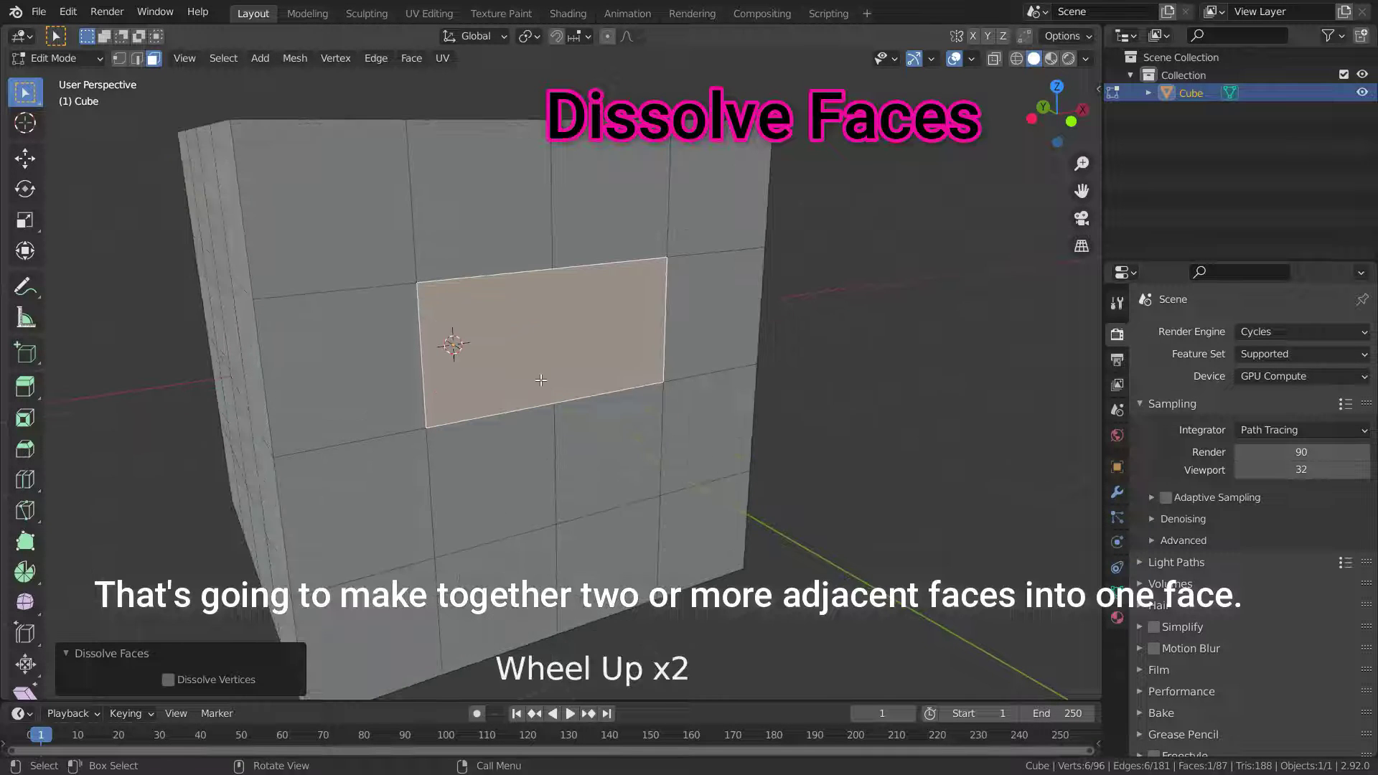
click(845, 402)
scroll(584, 369, down, 2)
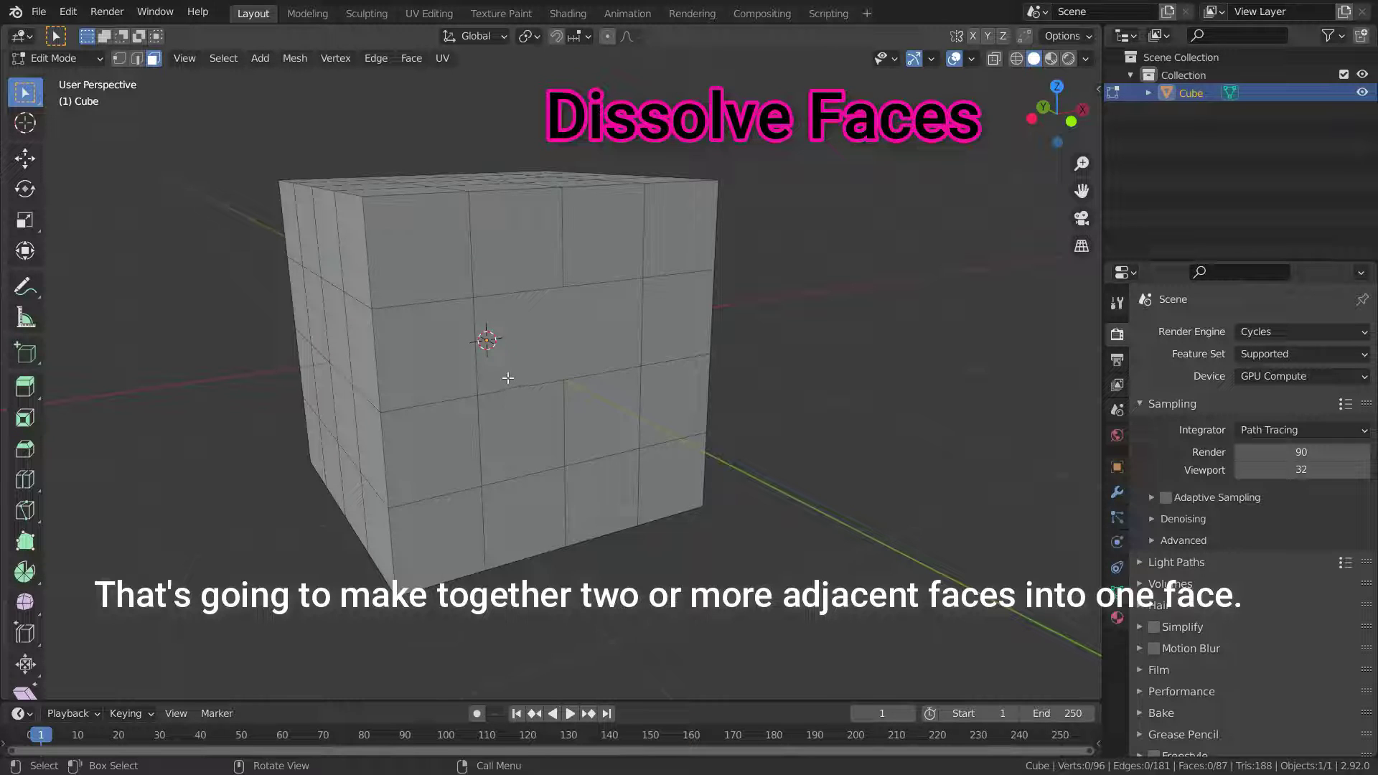
Dissolve four front-side faces into one larger face and orbit around the cube.
middle_drag(506, 404, 445, 384)
scroll(445, 384, down, 3)
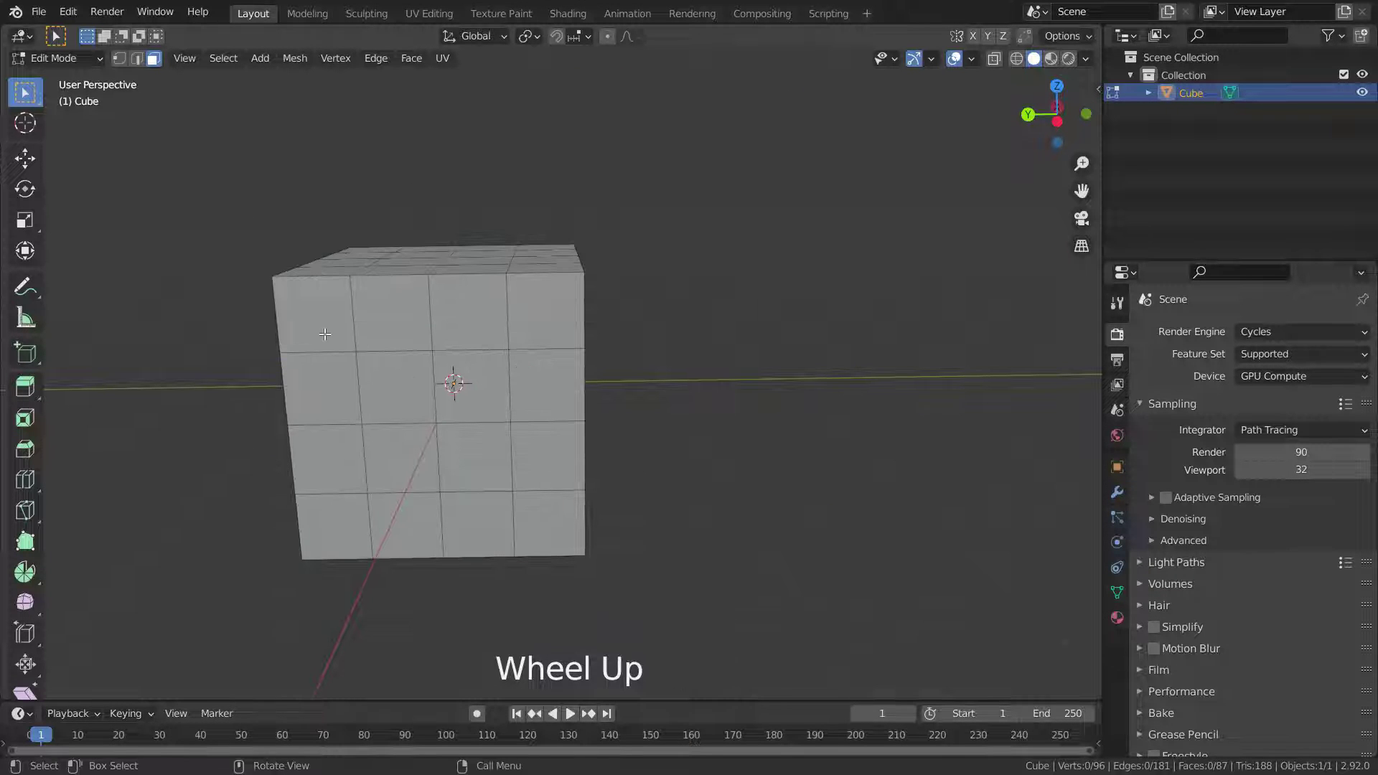
click(325, 333)
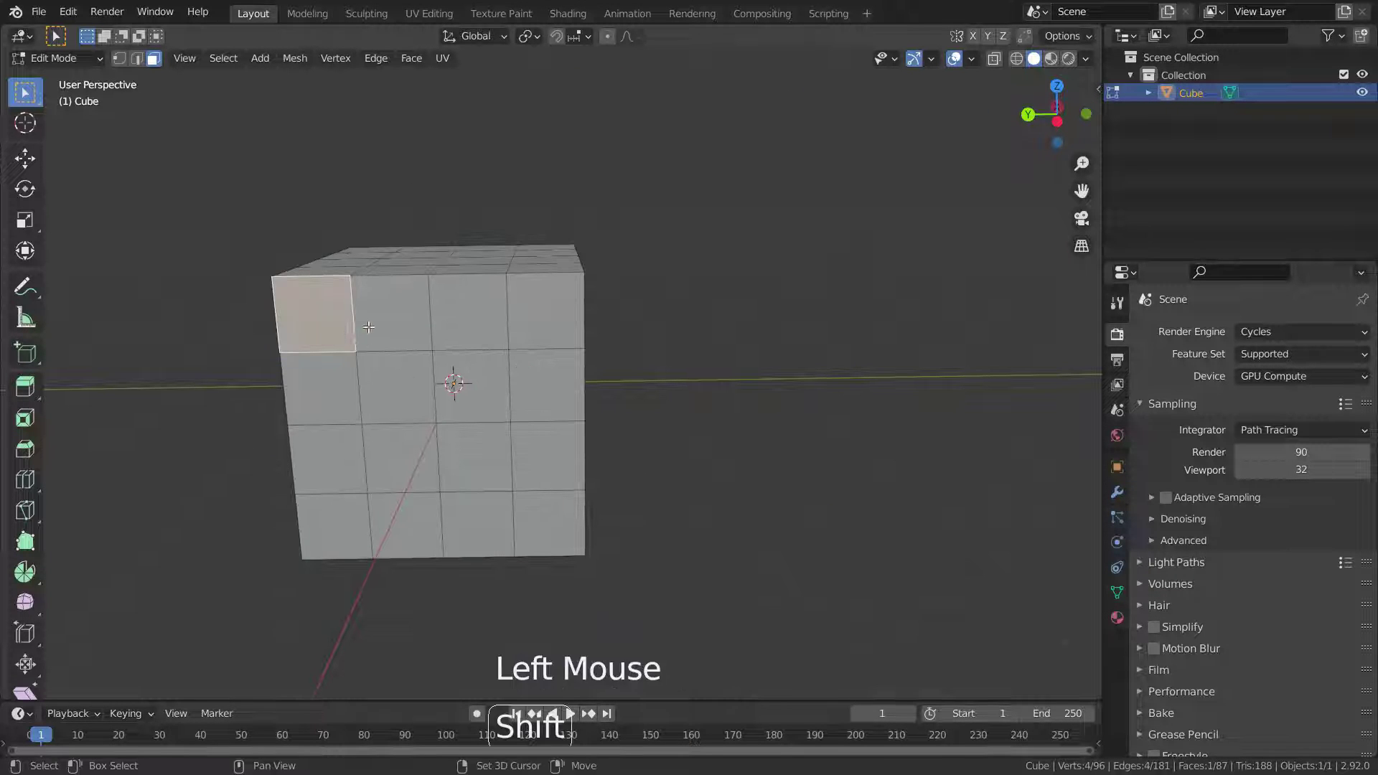
shift+click(392, 312)
shift+click(396, 388)
shift+click(471, 388)
scroll(352, 366, up, 1)
middle_drag(352, 366, 689, 320)
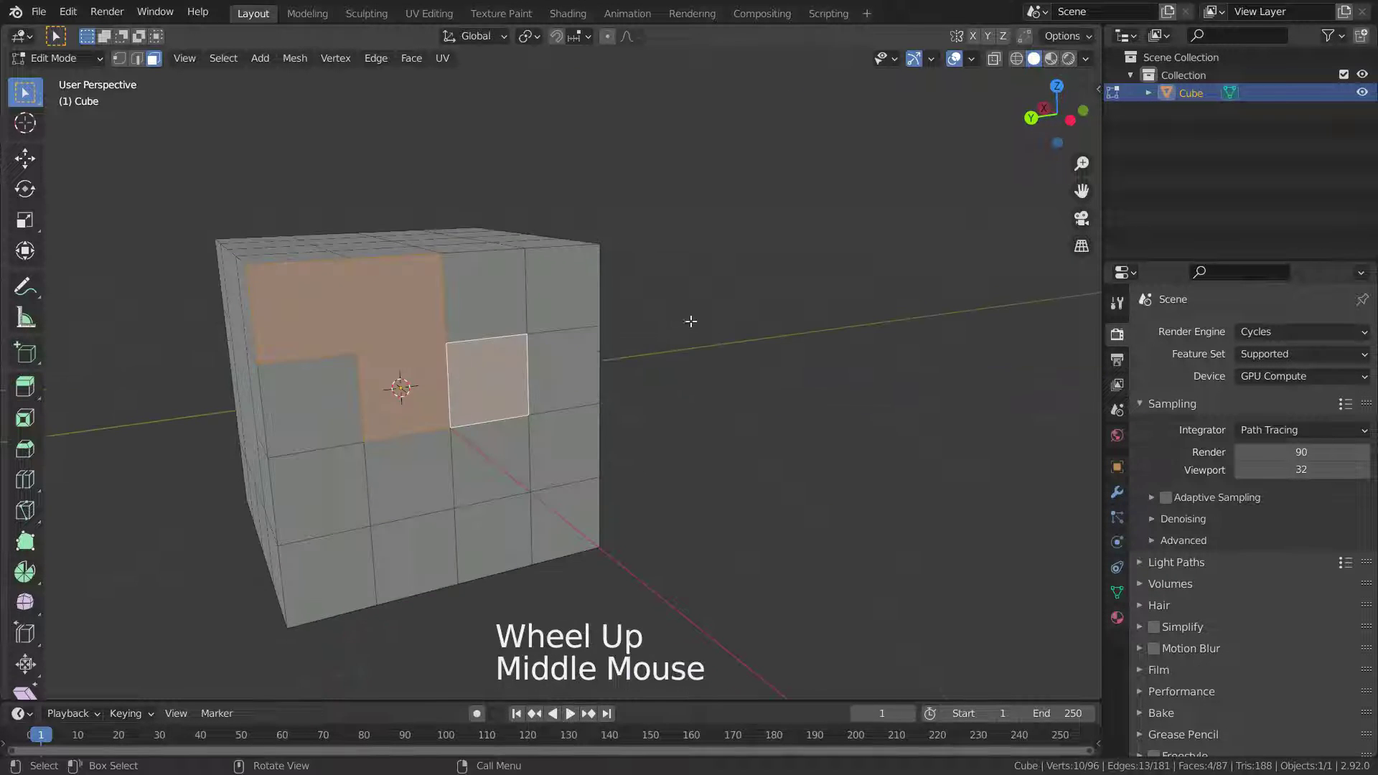
key(x)
click(699, 309)
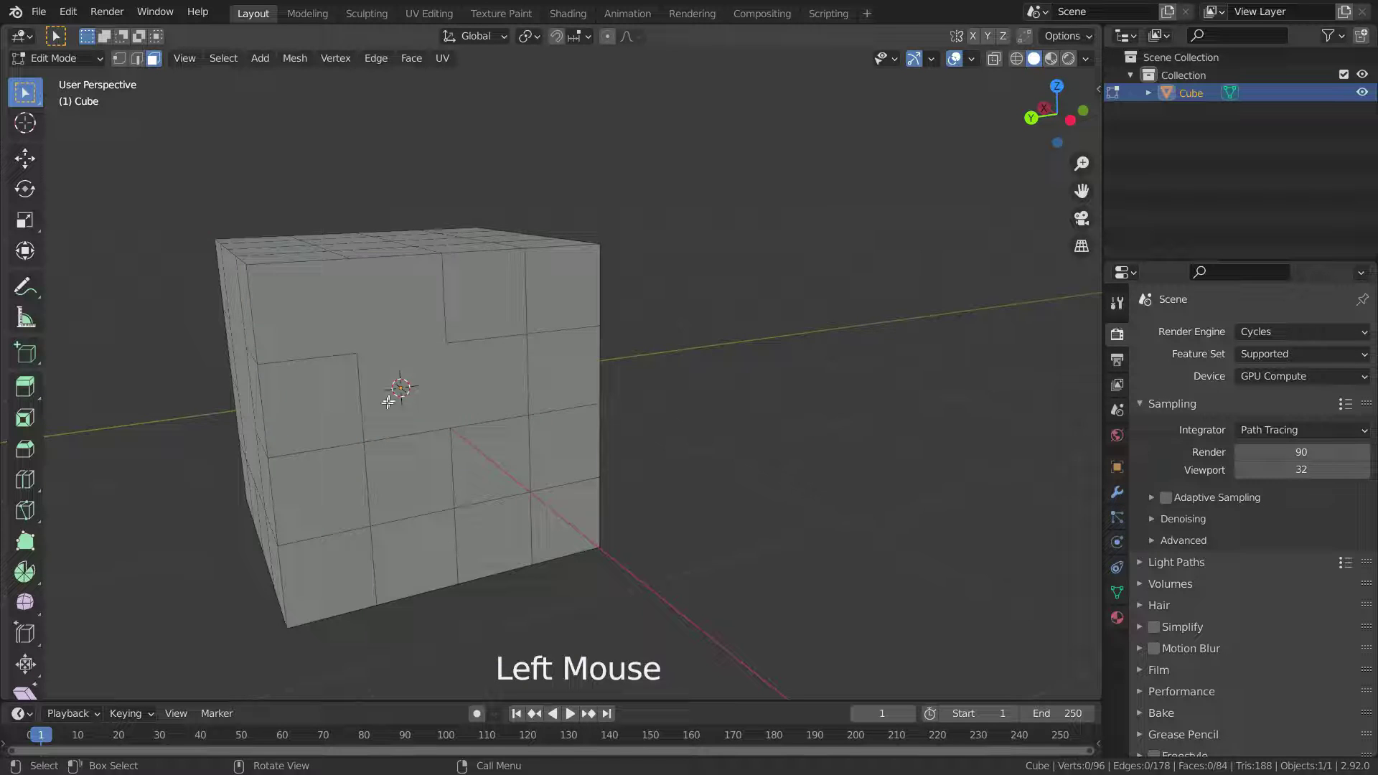
scroll(330, 418, down, 1)
scroll(329, 418, up, 2)
middle_drag(329, 419, 627, 384)
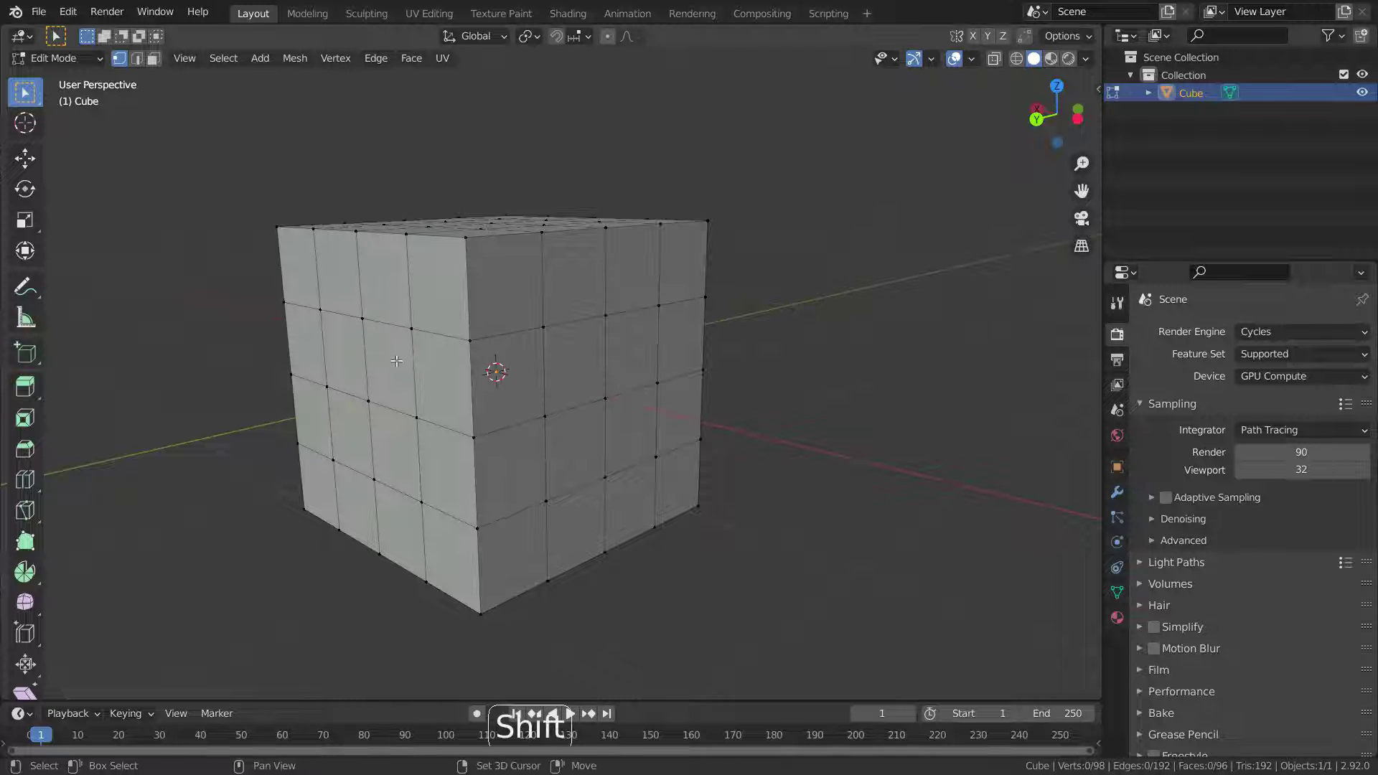
Select the six vertices enclosing the two faces at the cube's vertical corner edge.
shift+click(411, 329)
shift+click(421, 417)
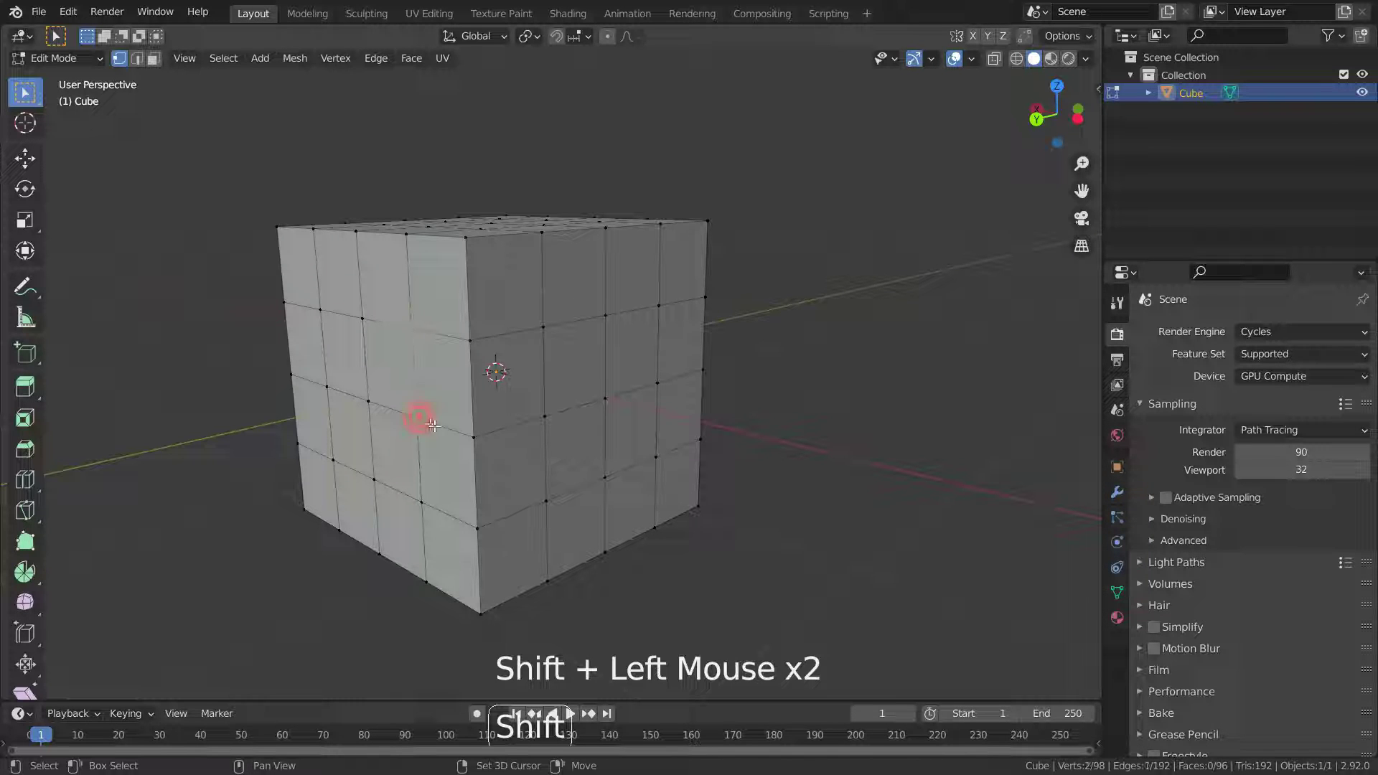
shift+click(474, 435)
shift+click(473, 340)
shift+click(543, 327)
shift+click(545, 416)
scroll(463, 387, up, 2)
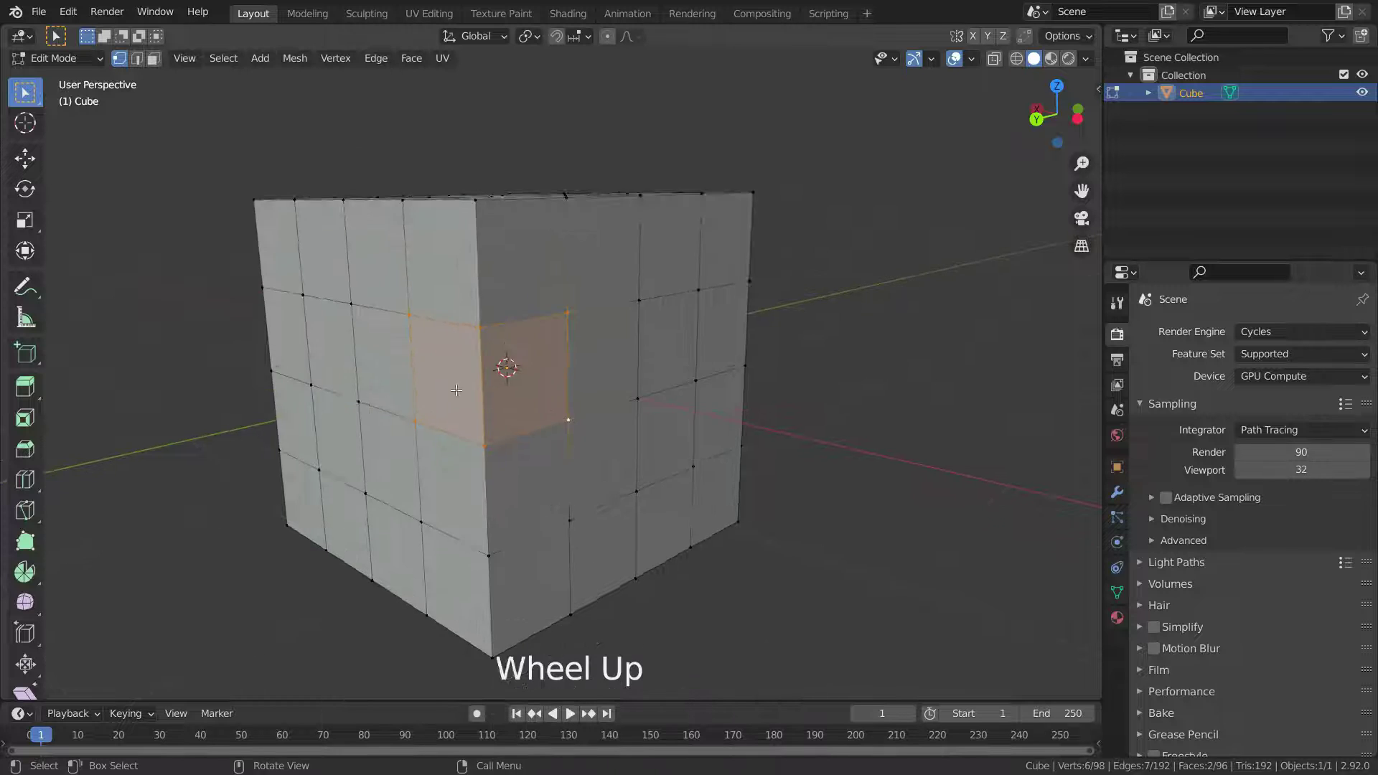
middle_drag(463, 388, 837, 287)
scroll(837, 287, up, 1)
Dissolve the two selected faces into a single bent face with Dissolve Faces.
key(x)
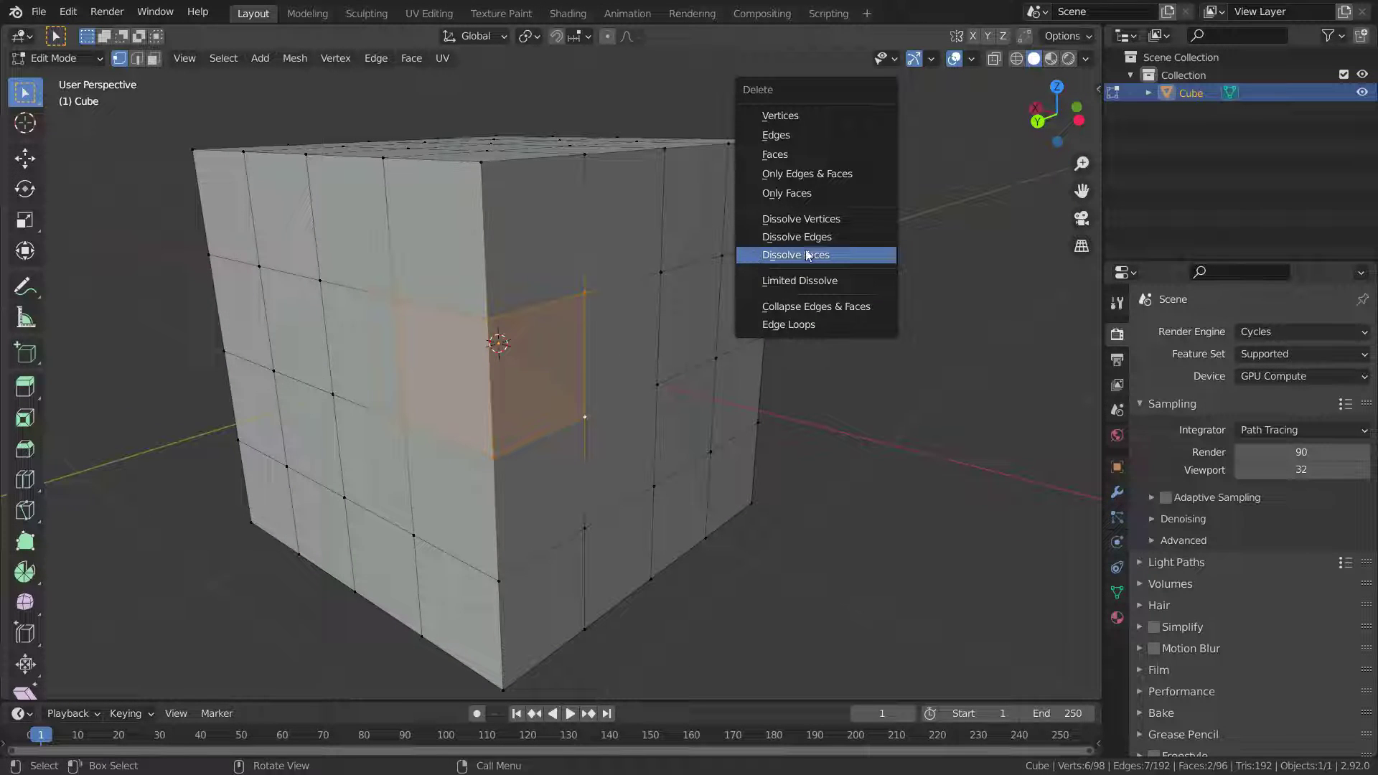
click(810, 256)
scroll(495, 347, up, 1)
middle_drag(495, 347, 790, 395)
scroll(478, 423, down, 3)
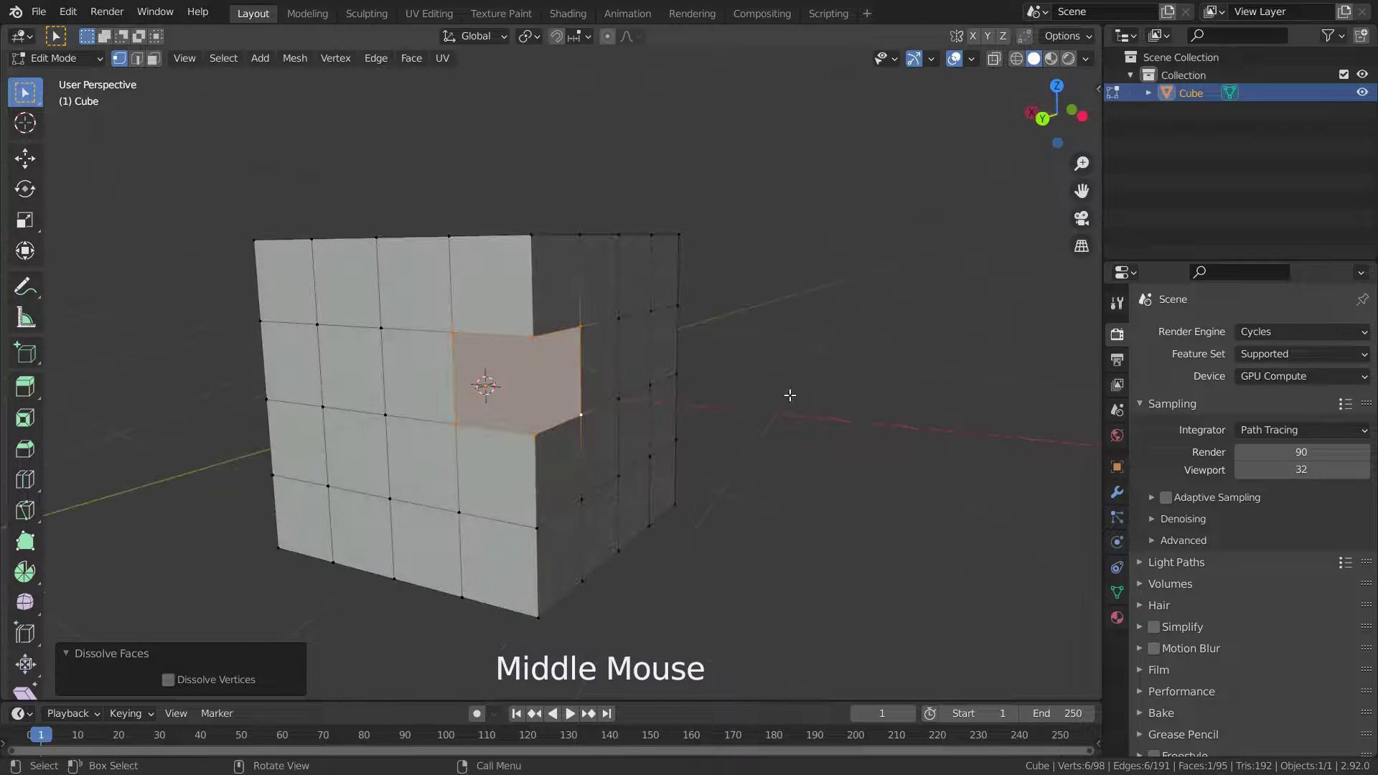
Check the merged face in Object Mode, then return to Edit Mode and undo twice.
key(Tab)
mouse_move(557, 424)
middle_down()
mouse_move(554, 462)
mouse_move(683, 436)
mouse_move(433, 485)
mouse_move(462, 440)
mouse_move(534, 431)
middle_up()
key(Tab)
middle_drag(664, 387, 638, 297)
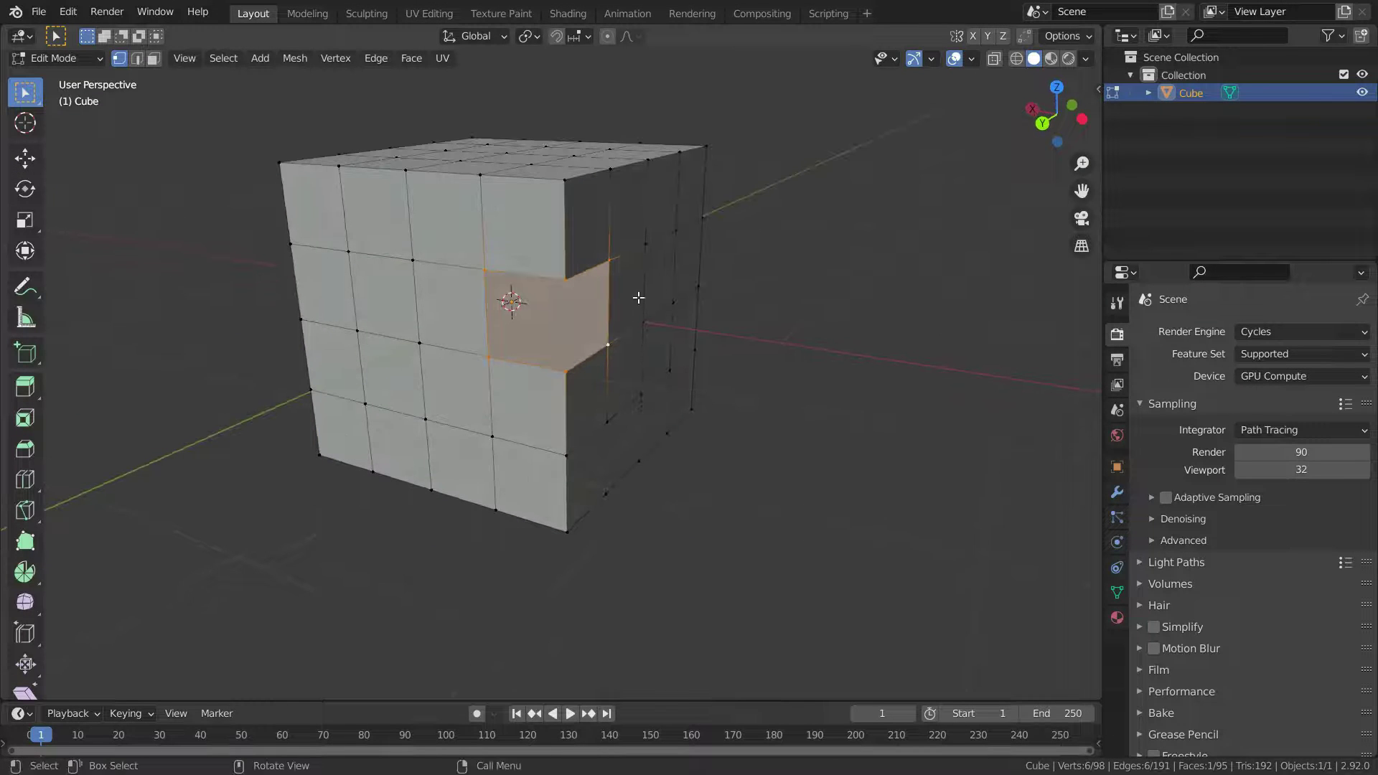
key(ctrl+z)
key(ctrl+z)
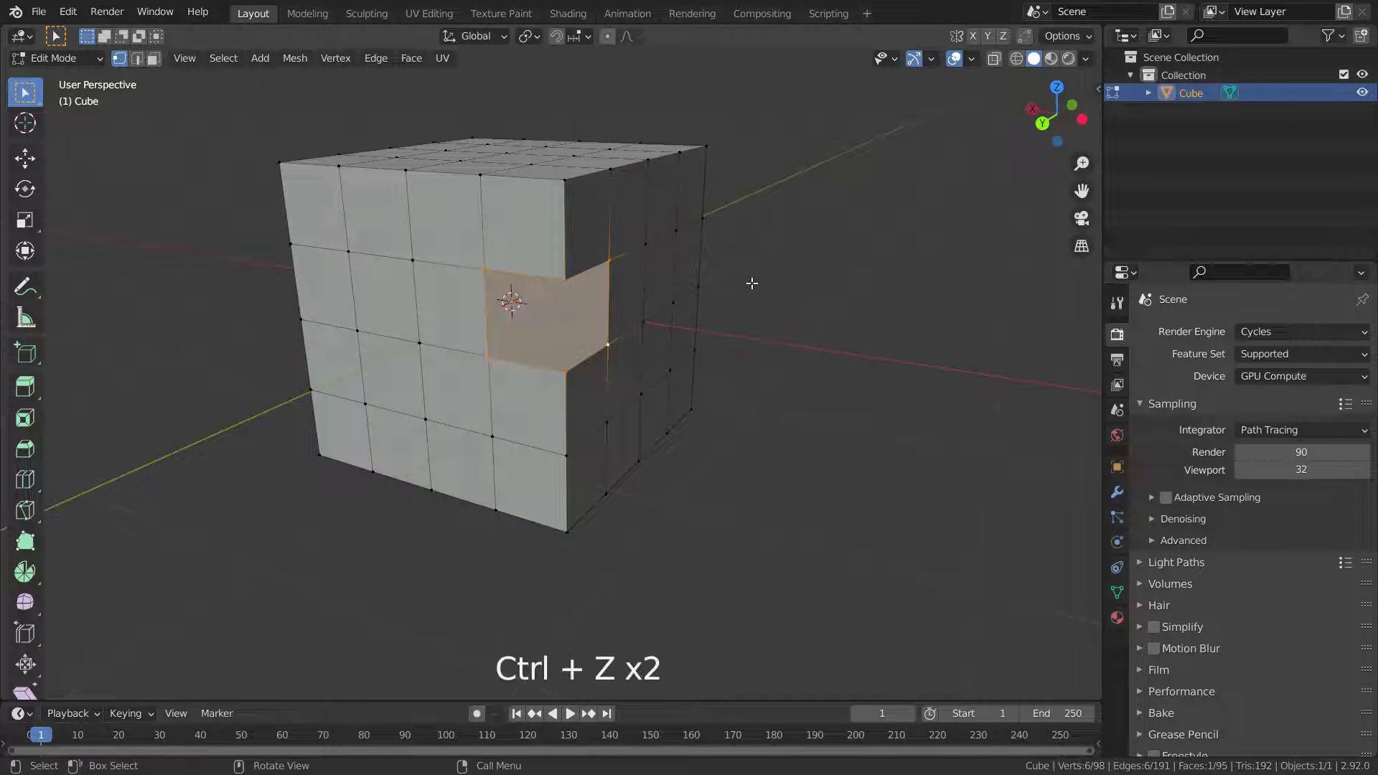
key(ctrl+z)
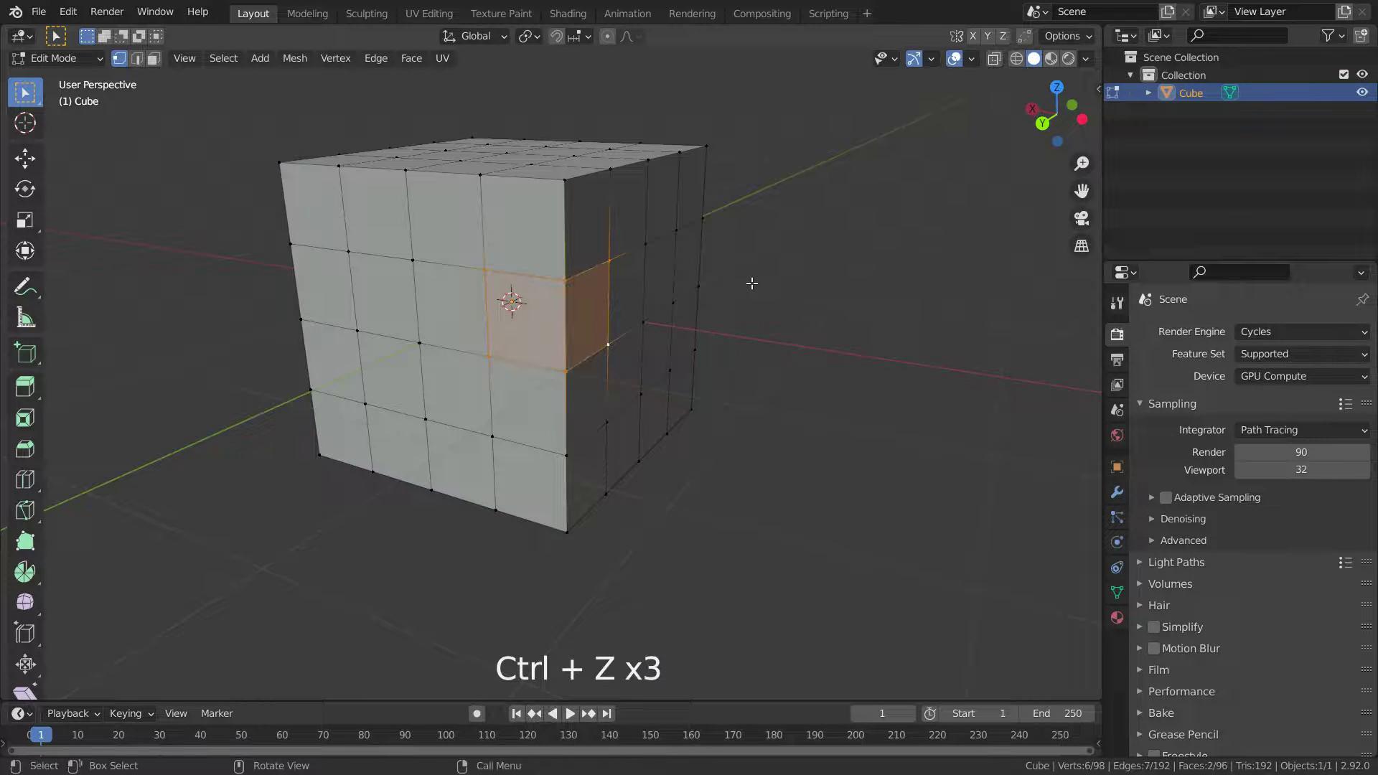
Apply Limited Dissolve at the default 5° max angle to the corner faces and inspect the result.
scroll(577, 314, up, 2)
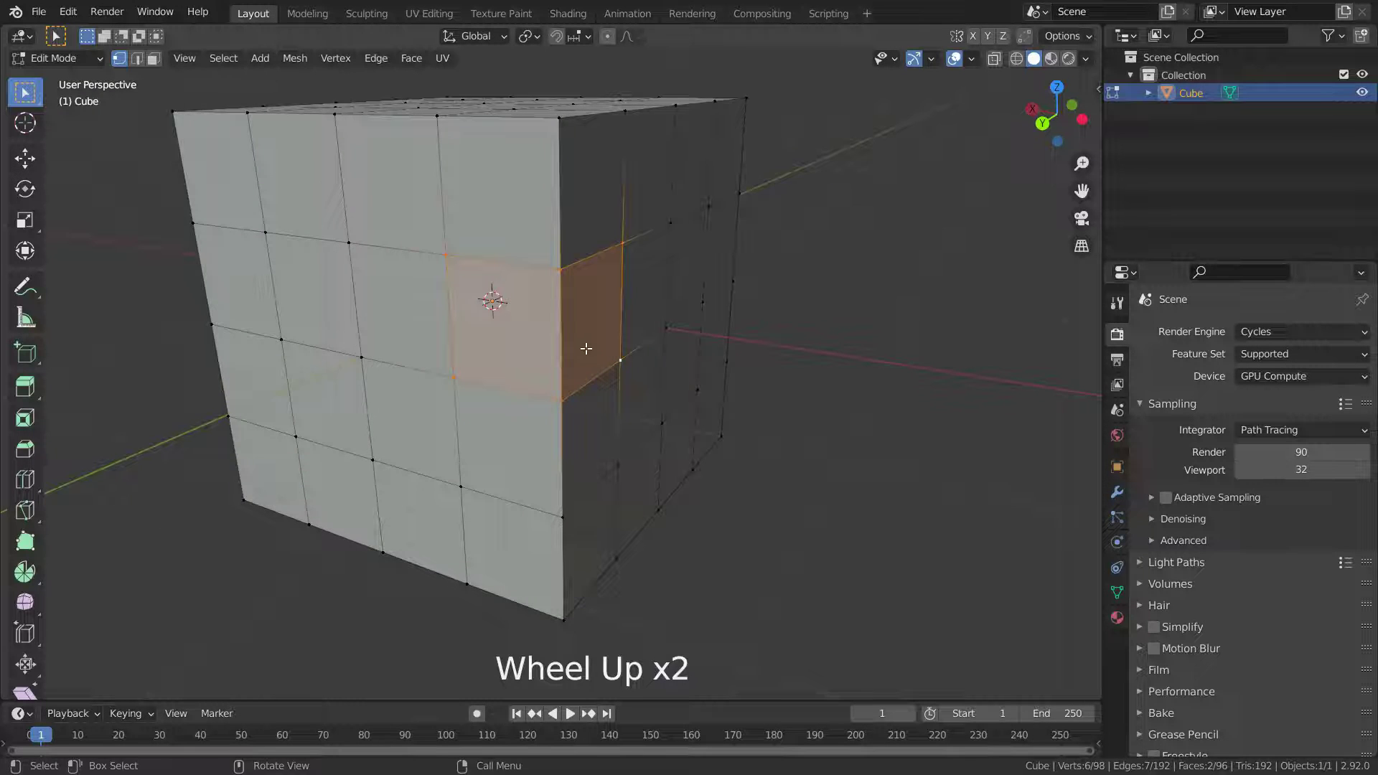
middle_drag(582, 346, 632, 329)
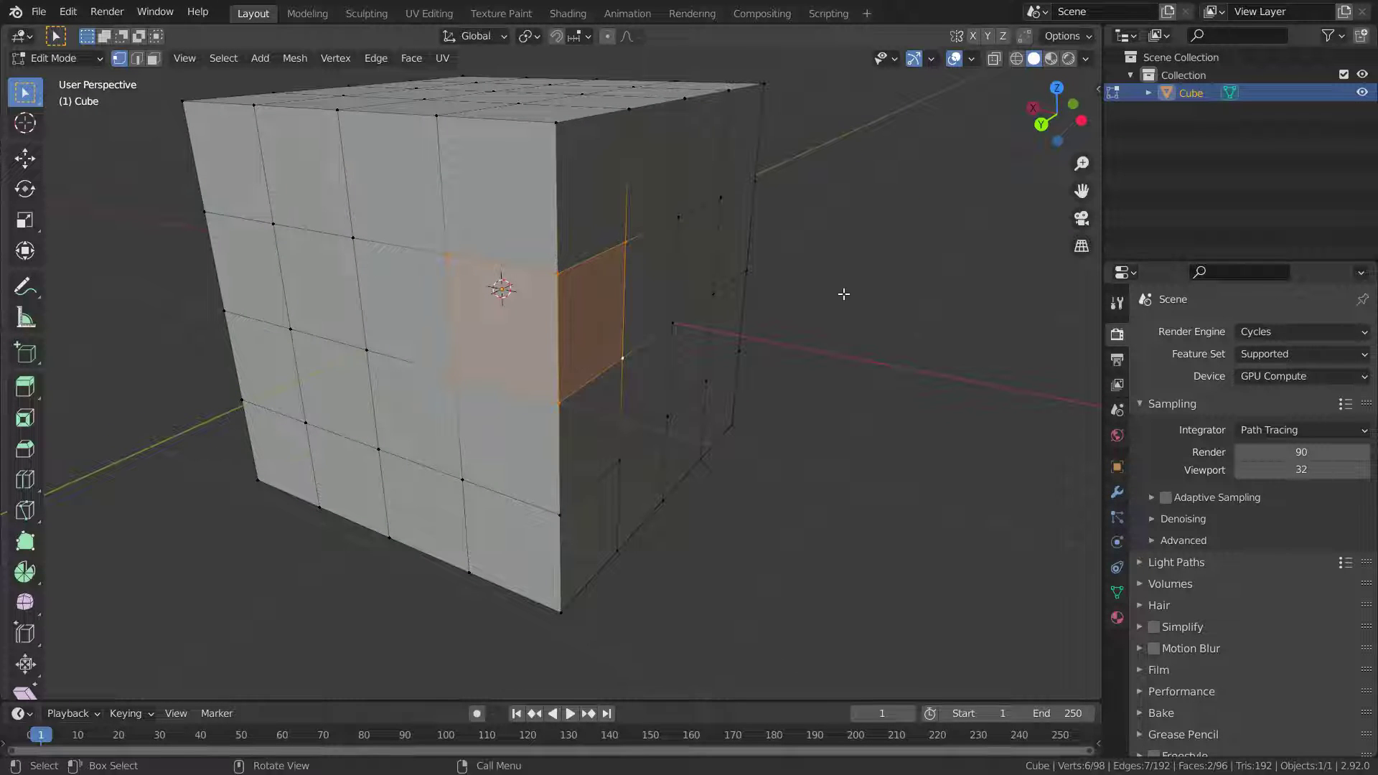
key(x)
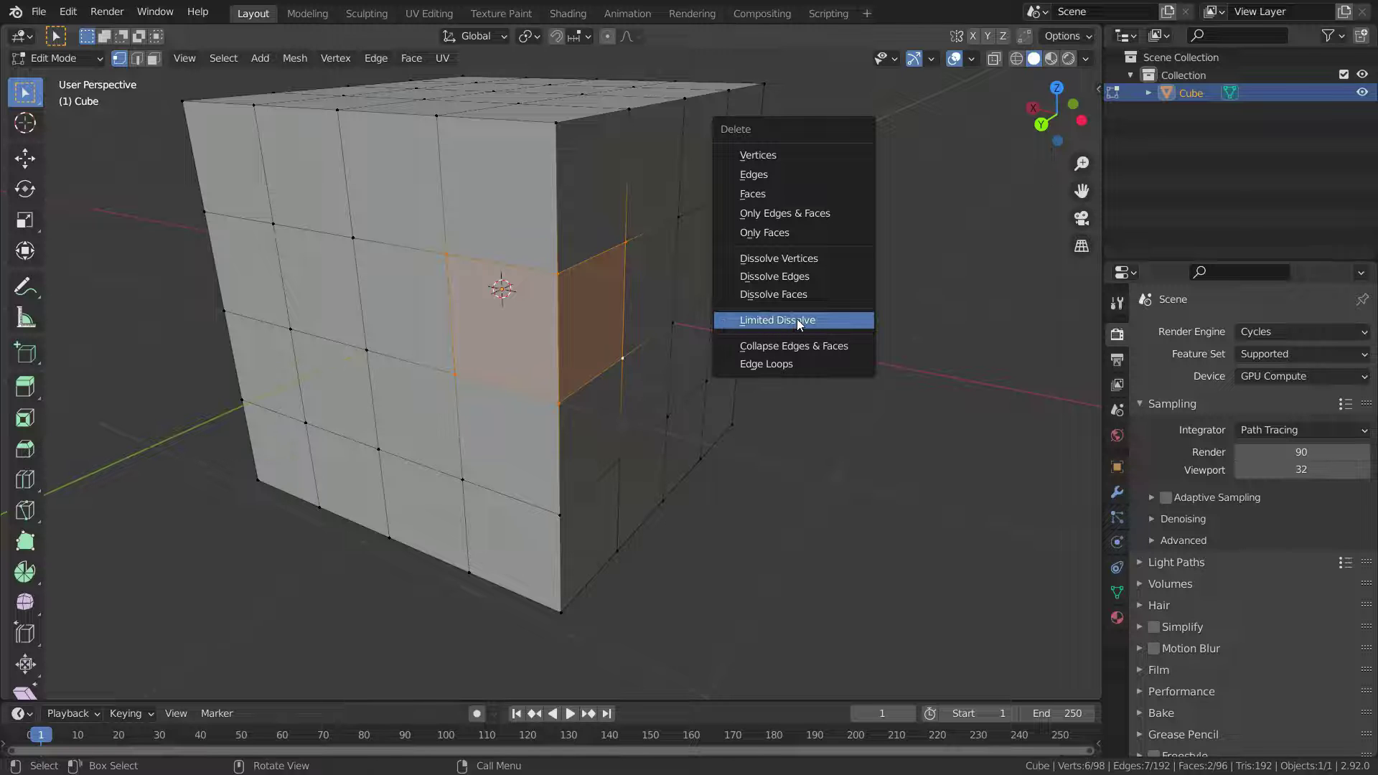
click(797, 319)
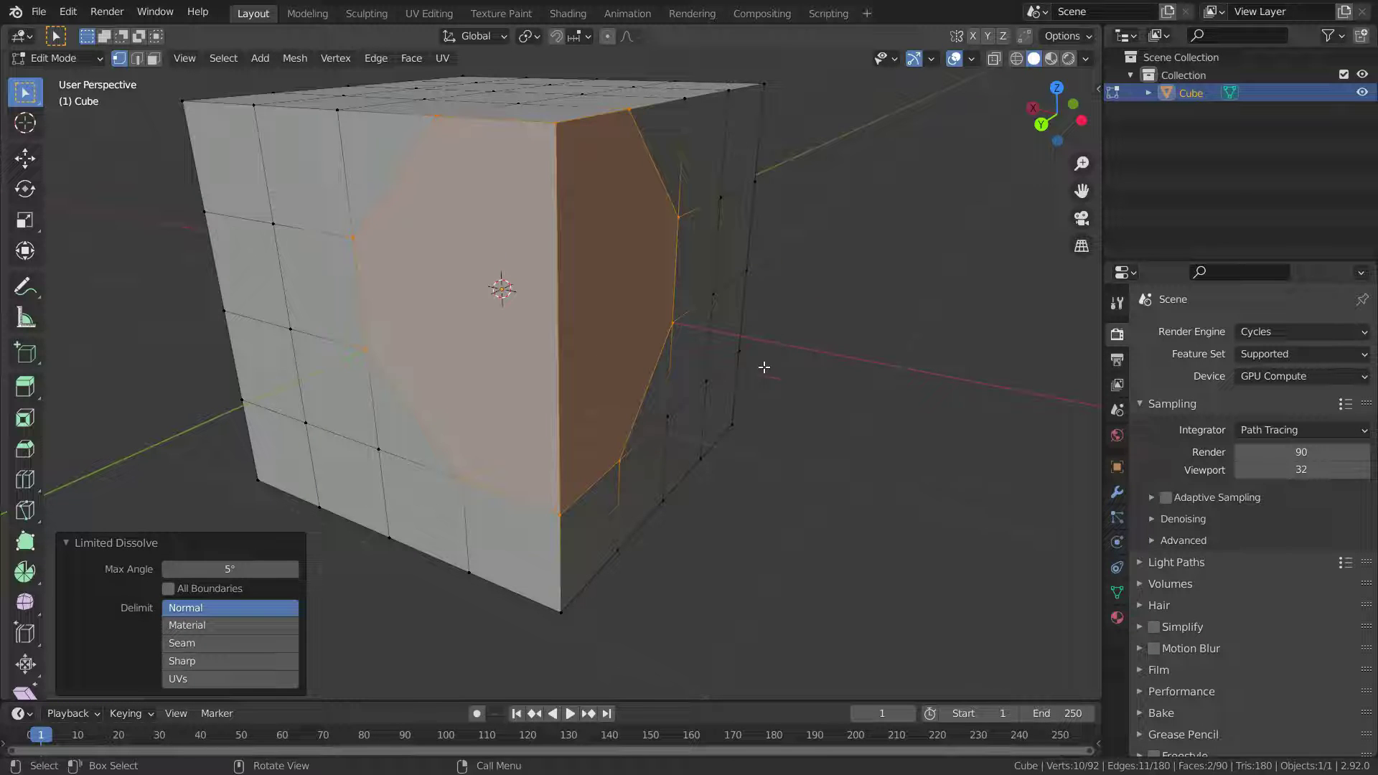
scroll(717, 400, down, 2)
scroll(711, 393, up, 1)
scroll(708, 390, up, 1)
middle_drag(707, 390, 685, 365)
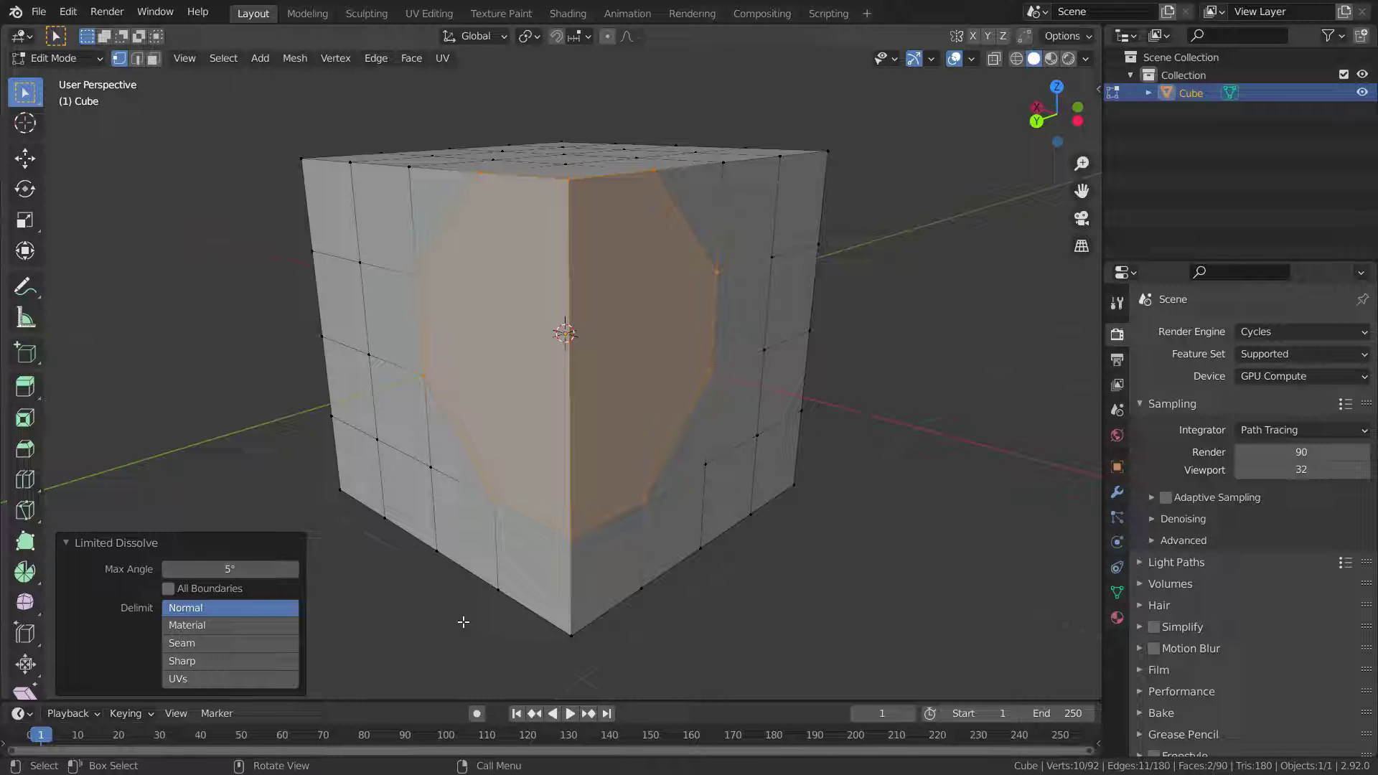
middle_drag(476, 390, 528, 424)
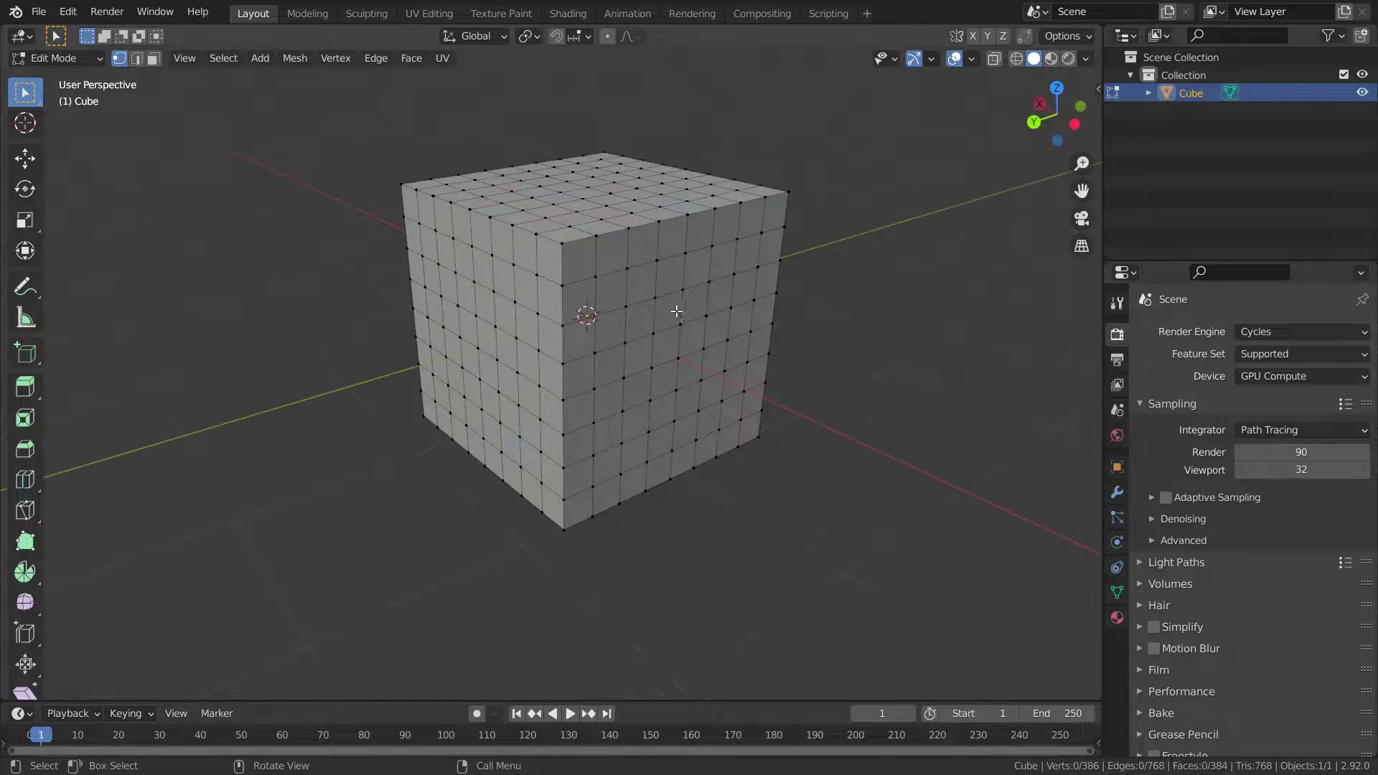
Select two adjacent vertices on the cube's front face, selecting the edge between them.
scroll(700, 305, up, 2)
middle_drag(700, 305, 658, 297)
scroll(657, 297, up, 1)
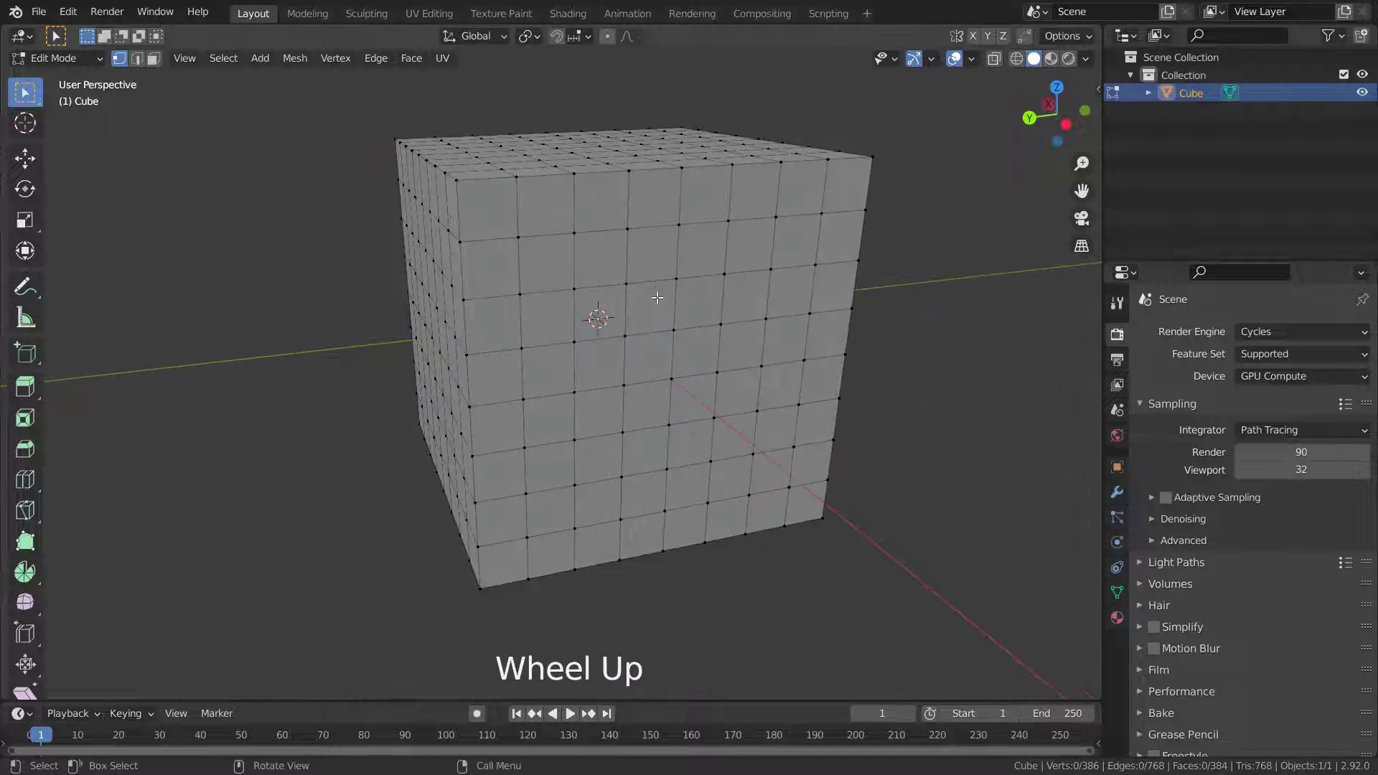
click(679, 224)
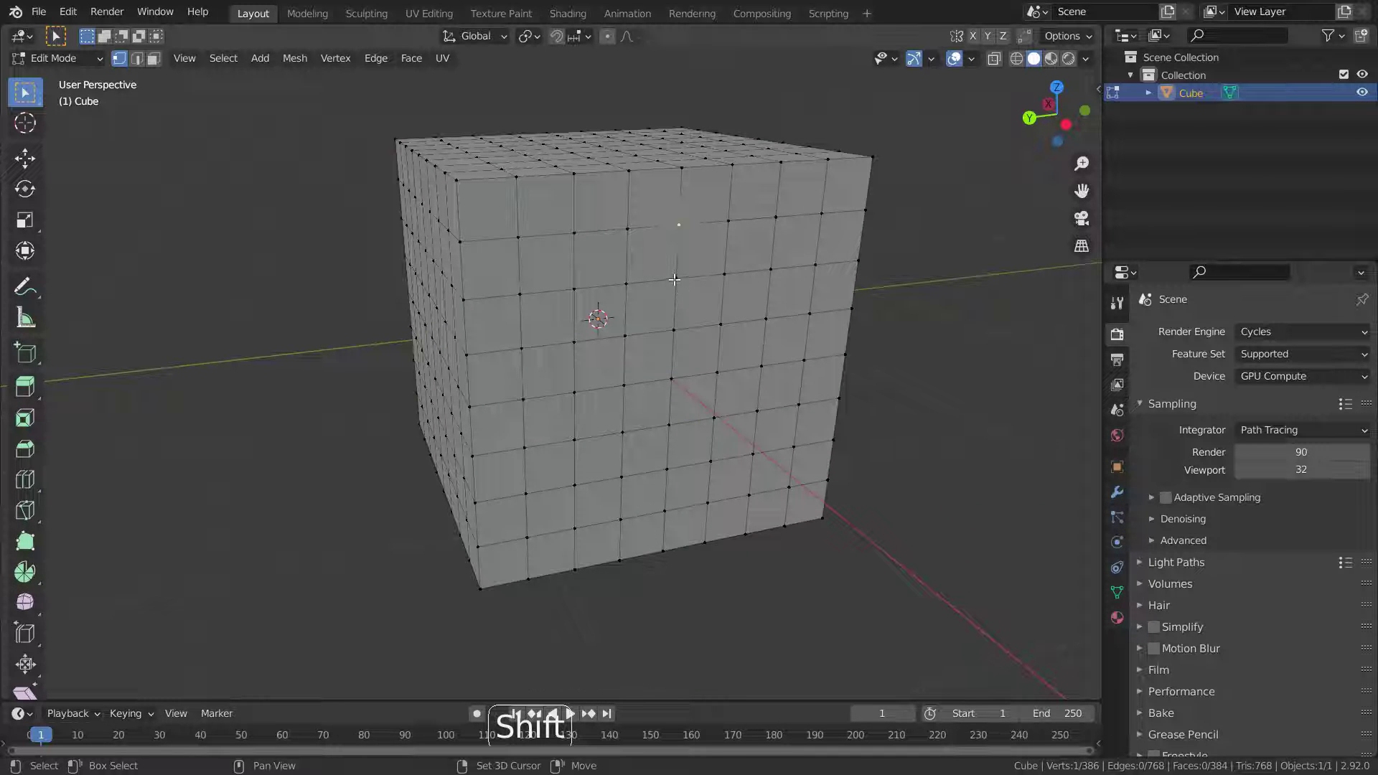
shift+click(675, 278)
scroll(664, 272, up, 2)
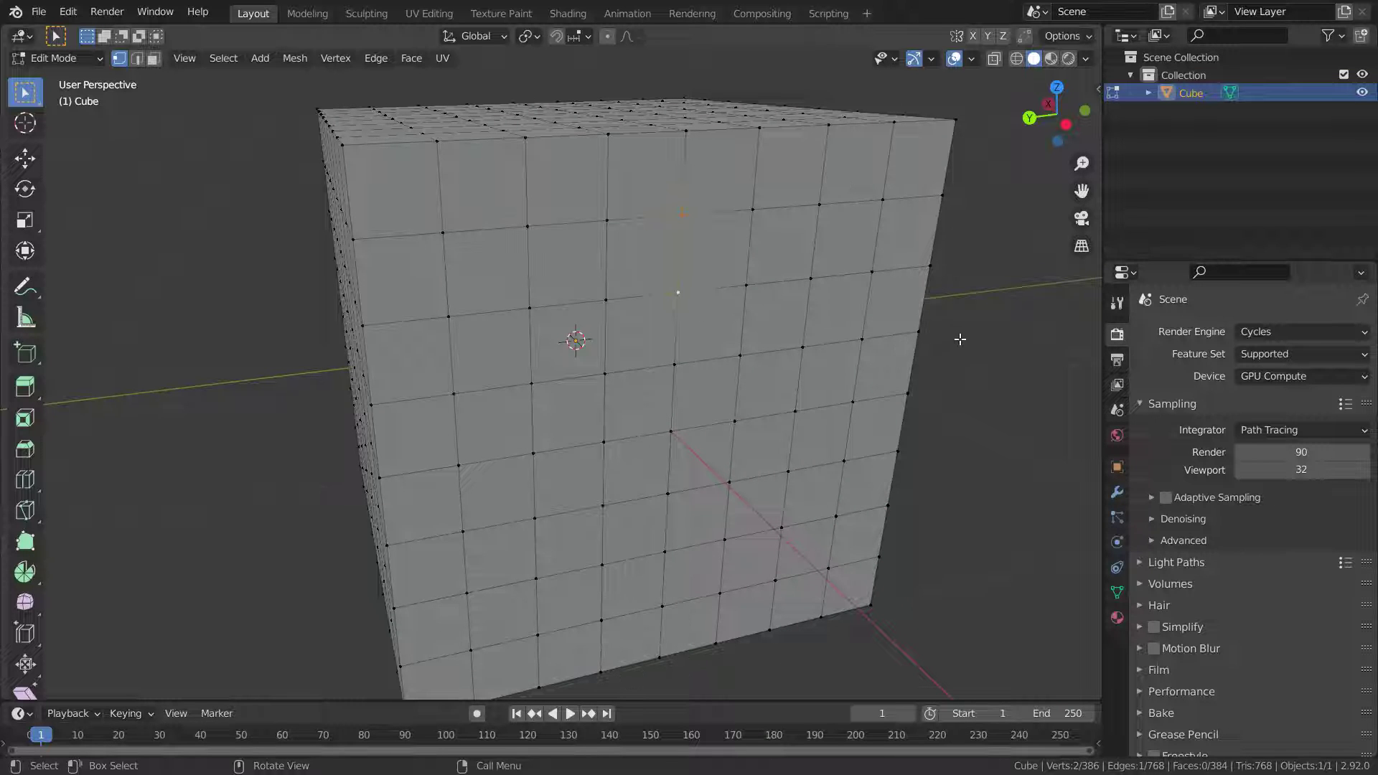
Merge the two selected vertices into one with Collapse Edges & Faces.
key(x)
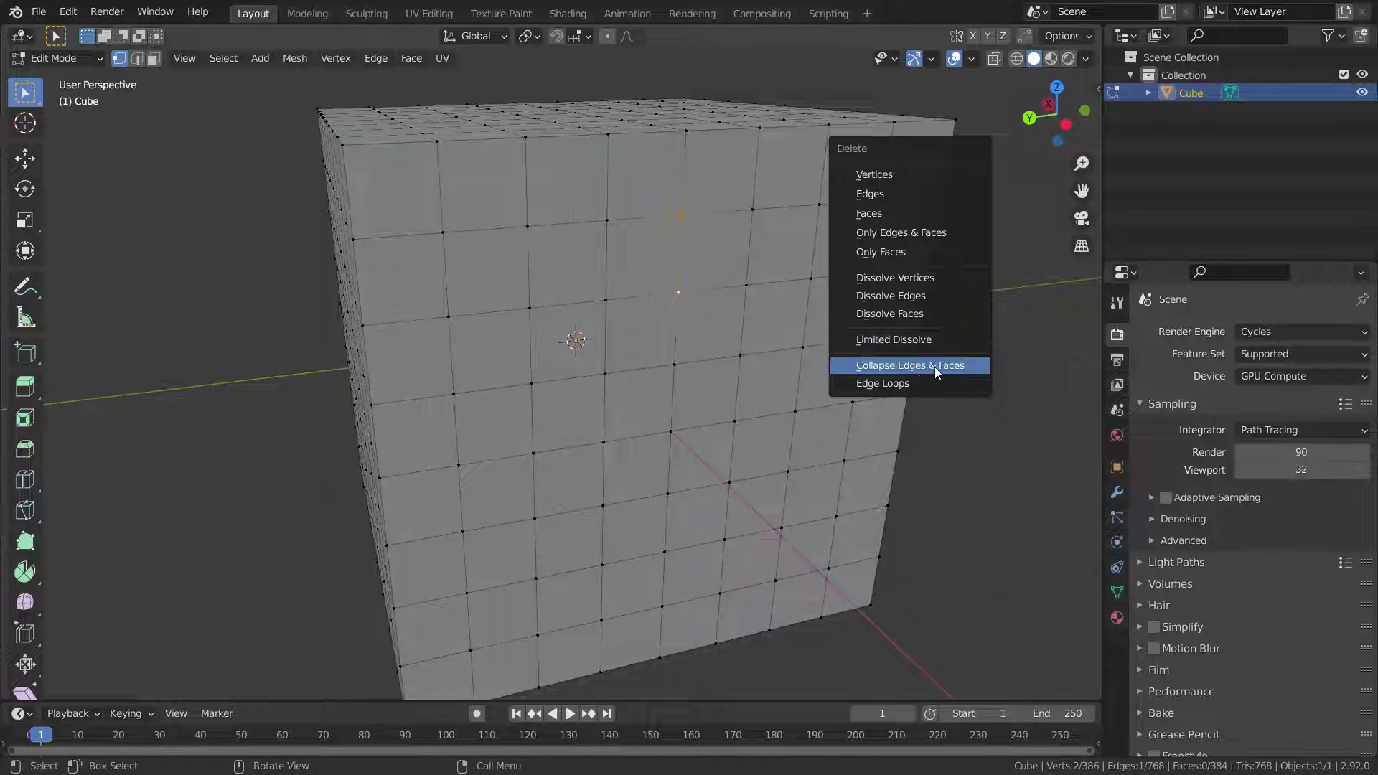
click(923, 365)
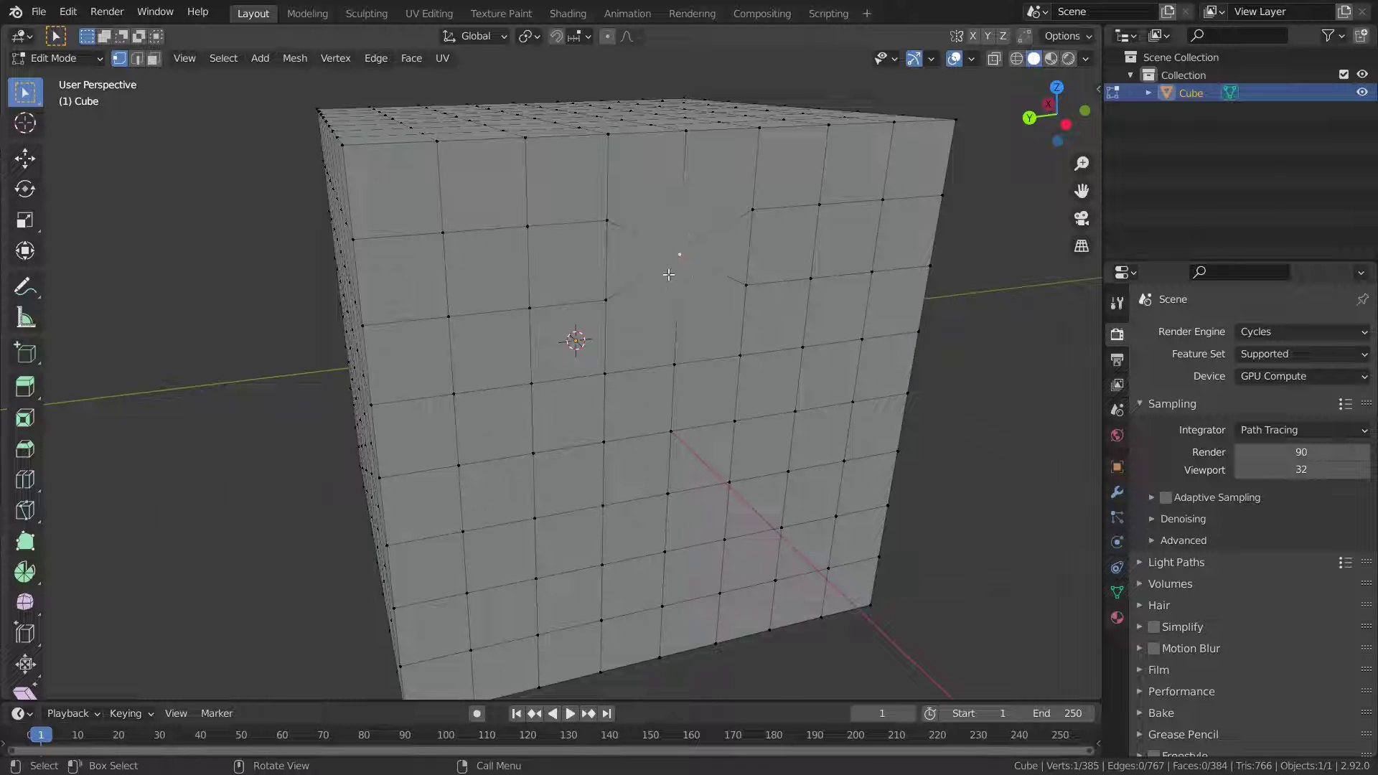
scroll(655, 274, down, 2)
scroll(650, 295, up, 2)
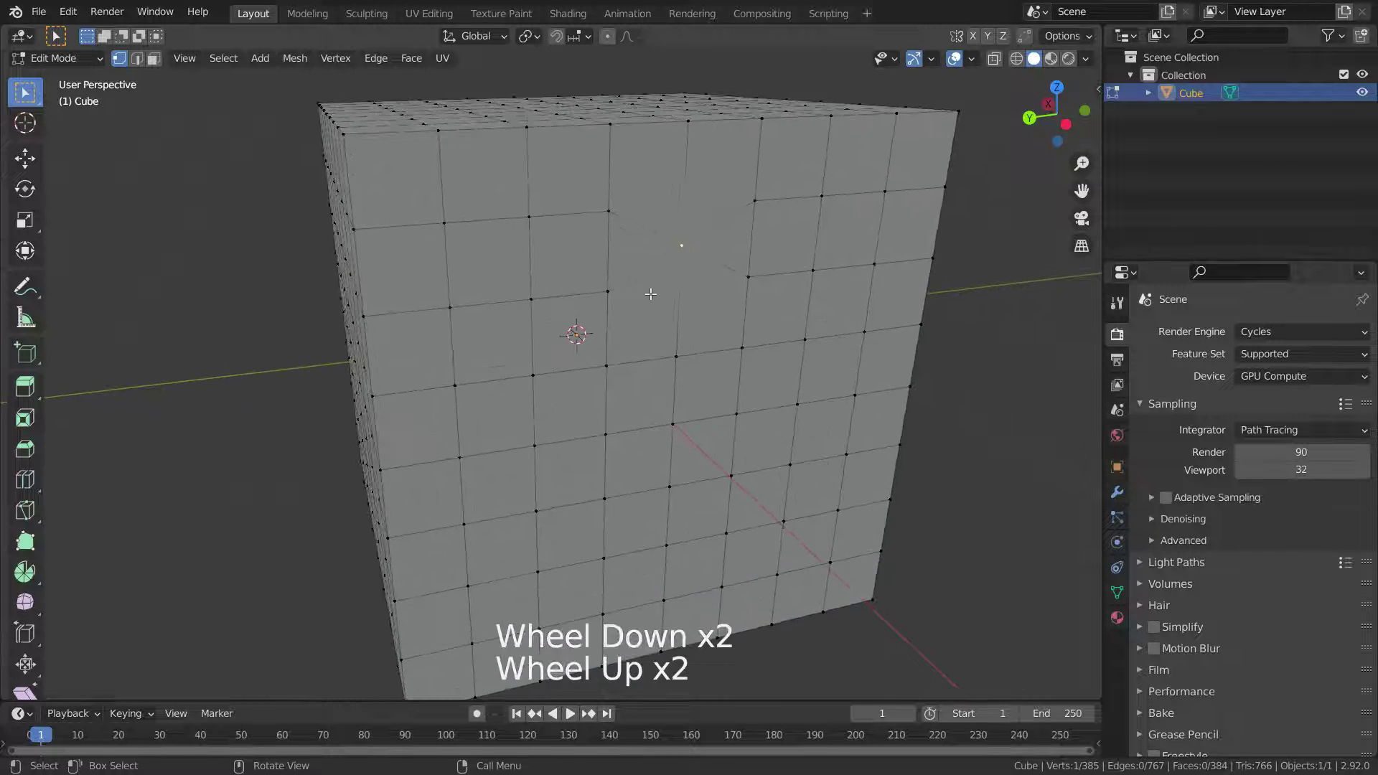
middle_drag(553, 293, 713, 280)
scroll(713, 280, down, 5)
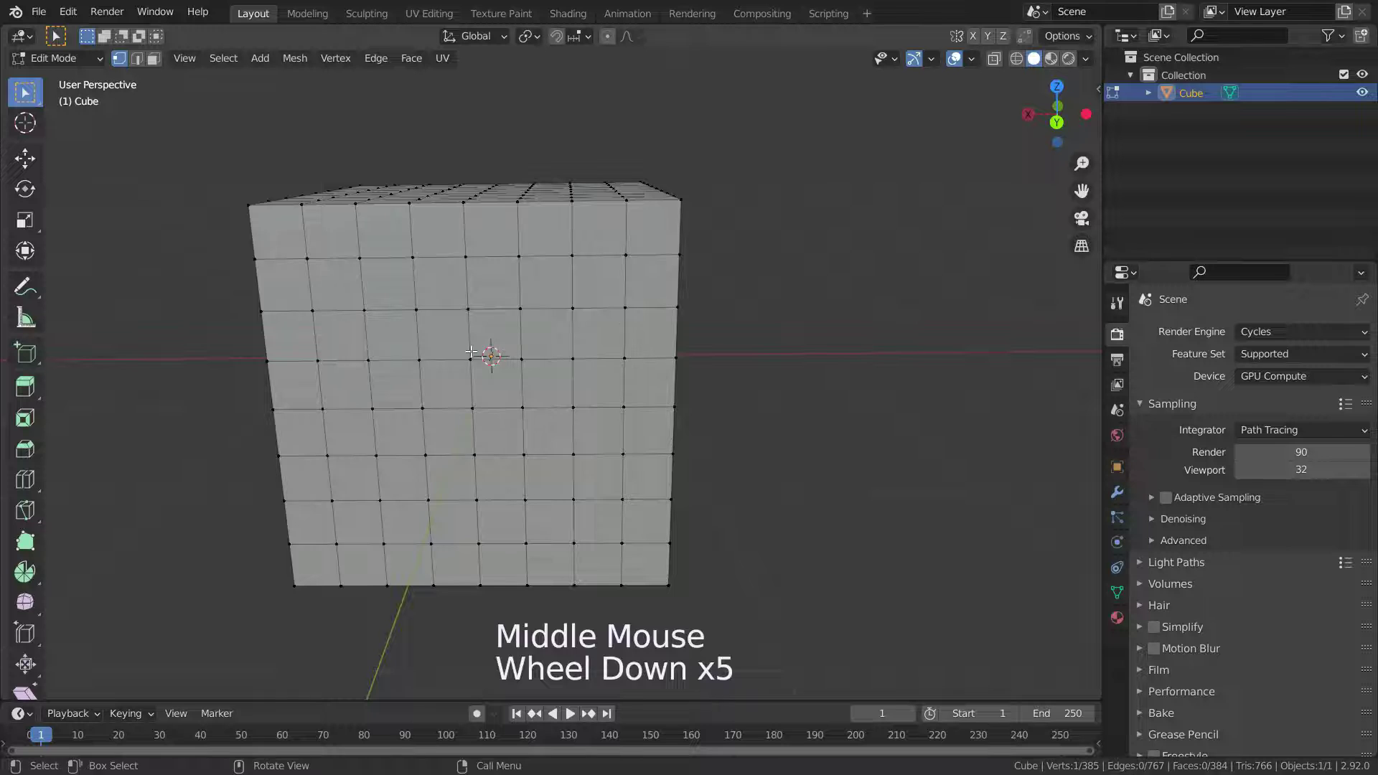
Select the four corner vertices of one grid face near the top of the front.
mouse_move(471, 353)
middle_down()
mouse_move(445, 362)
mouse_move(478, 356)
middle_up()
click(522, 287)
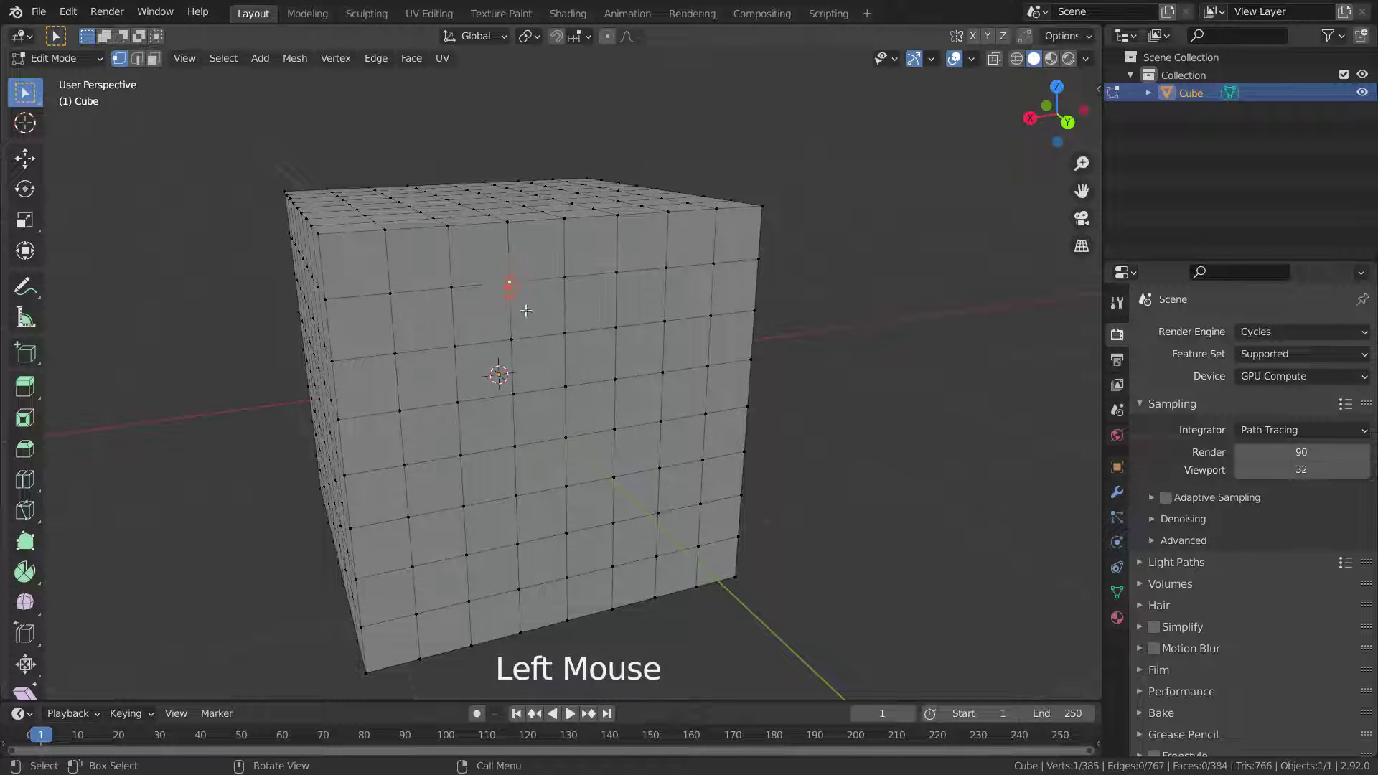
key(shift)
shift+click(510, 339)
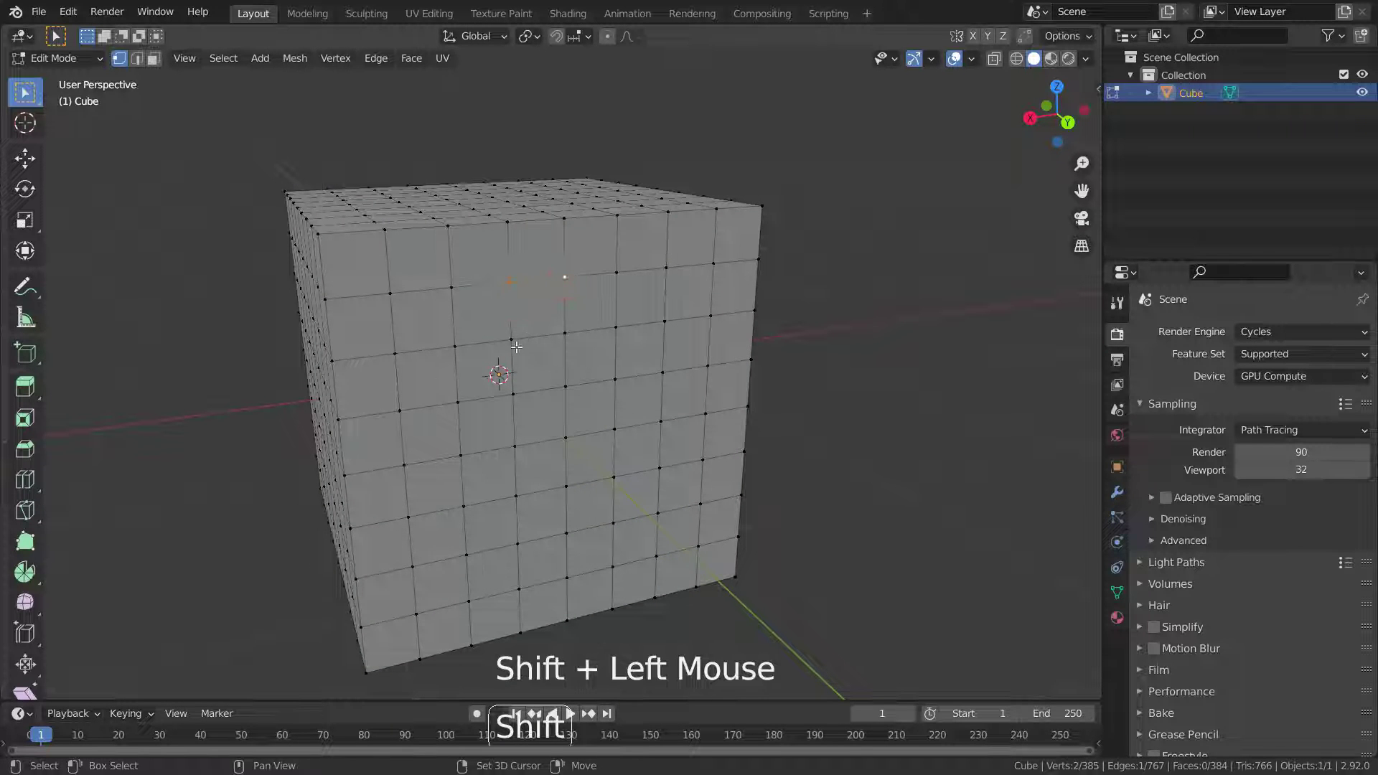
shift+click(565, 333)
shift+click(564, 281)
scroll(868, 333, up, 3)
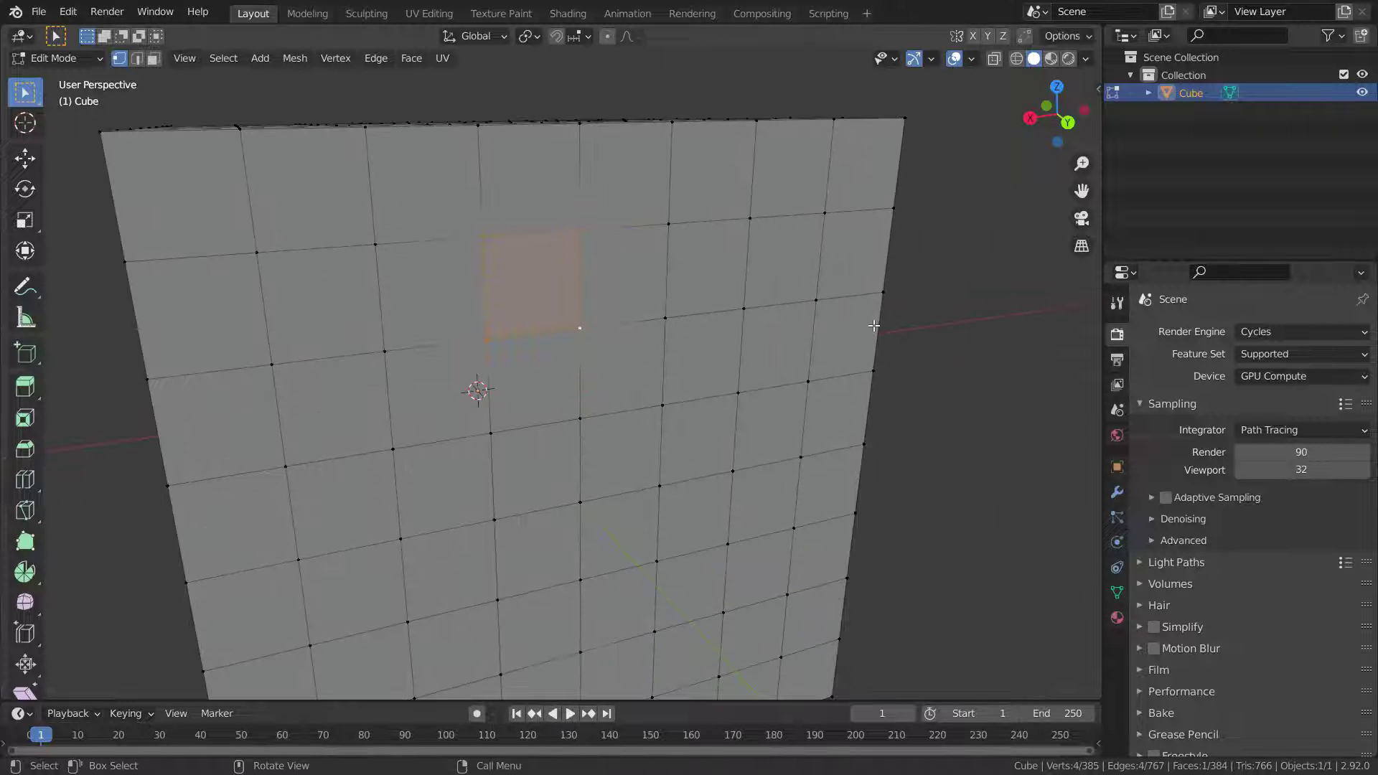
Collapse the selected face into a single vertex, then deselect and view it from below.
key(x)
click(784, 326)
scroll(578, 361, down, 3)
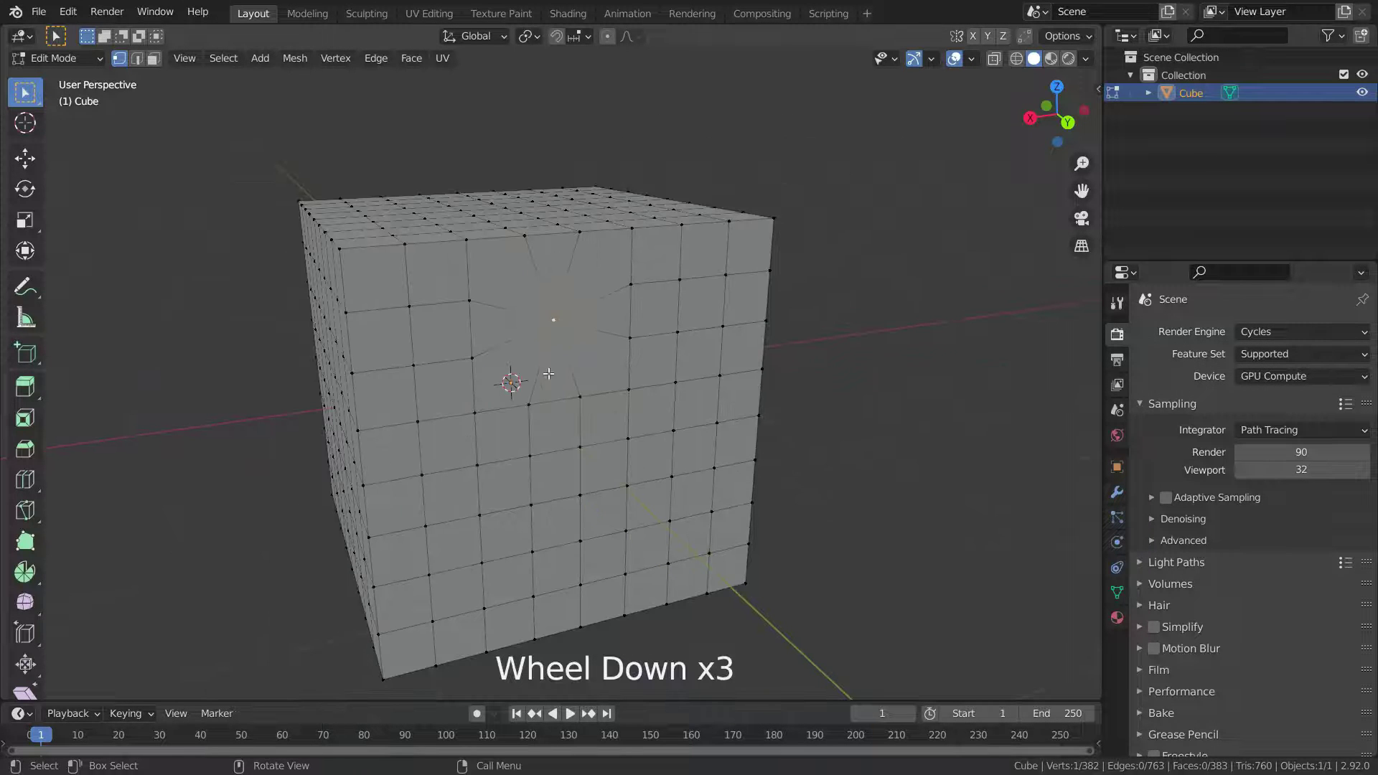
click(852, 381)
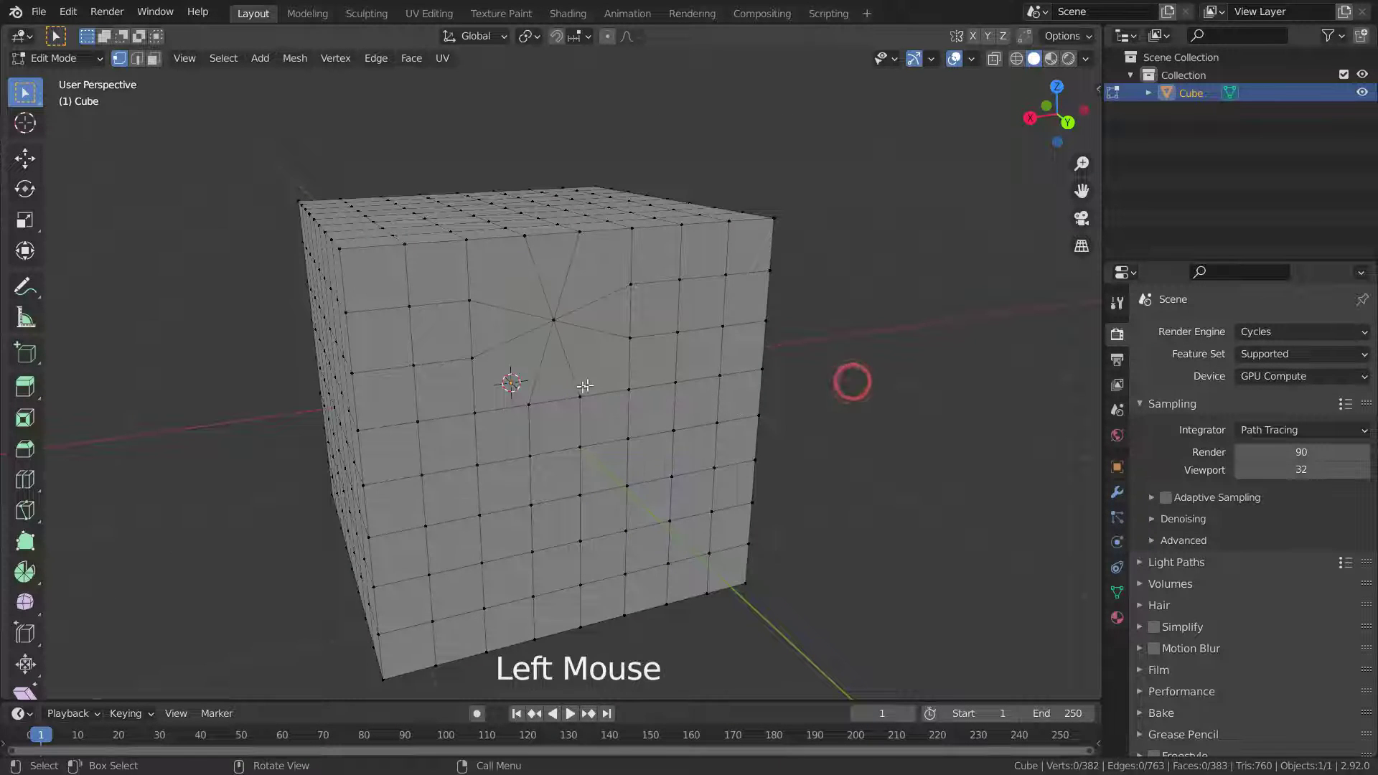
middle_drag(502, 425, 674, 397)
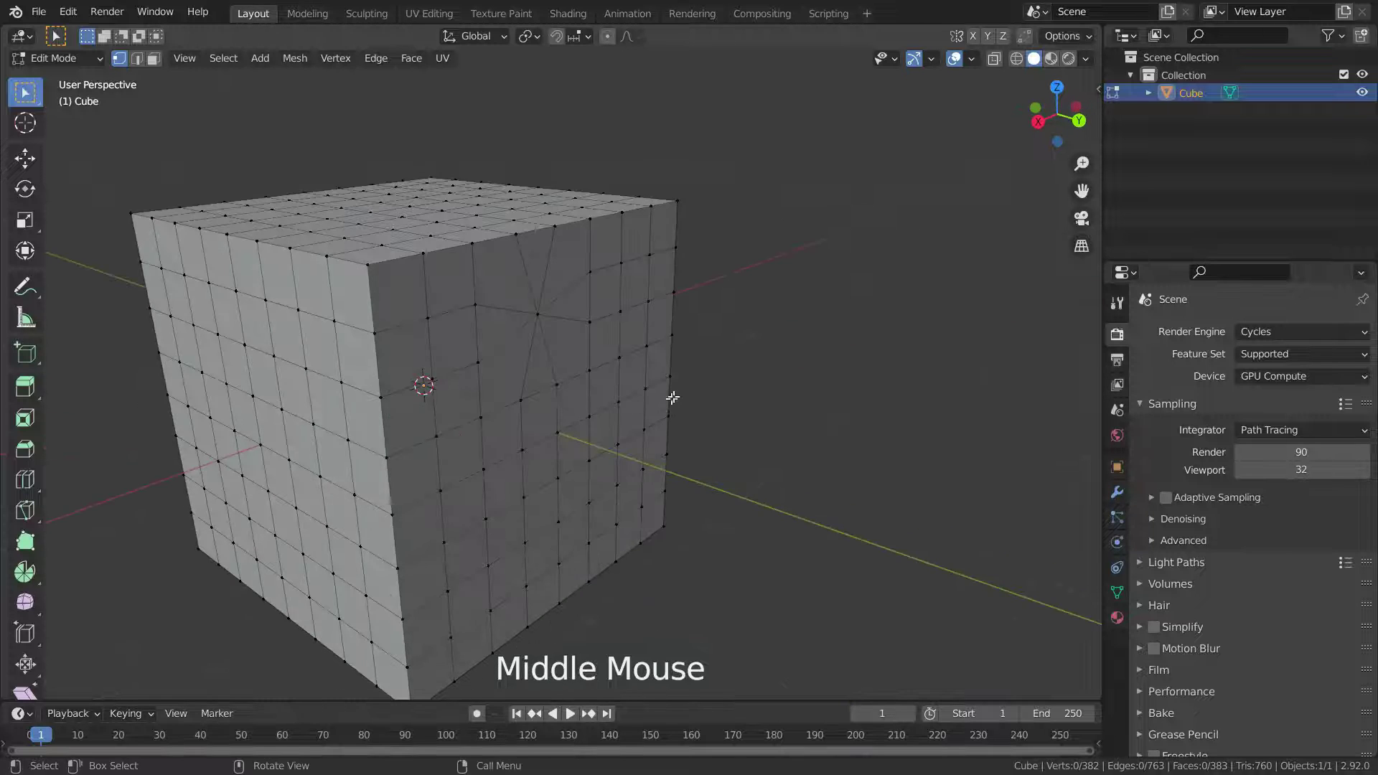
scroll(674, 396, down, 4)
scroll(572, 498, up, 3)
middle_drag(572, 498, 601, 467)
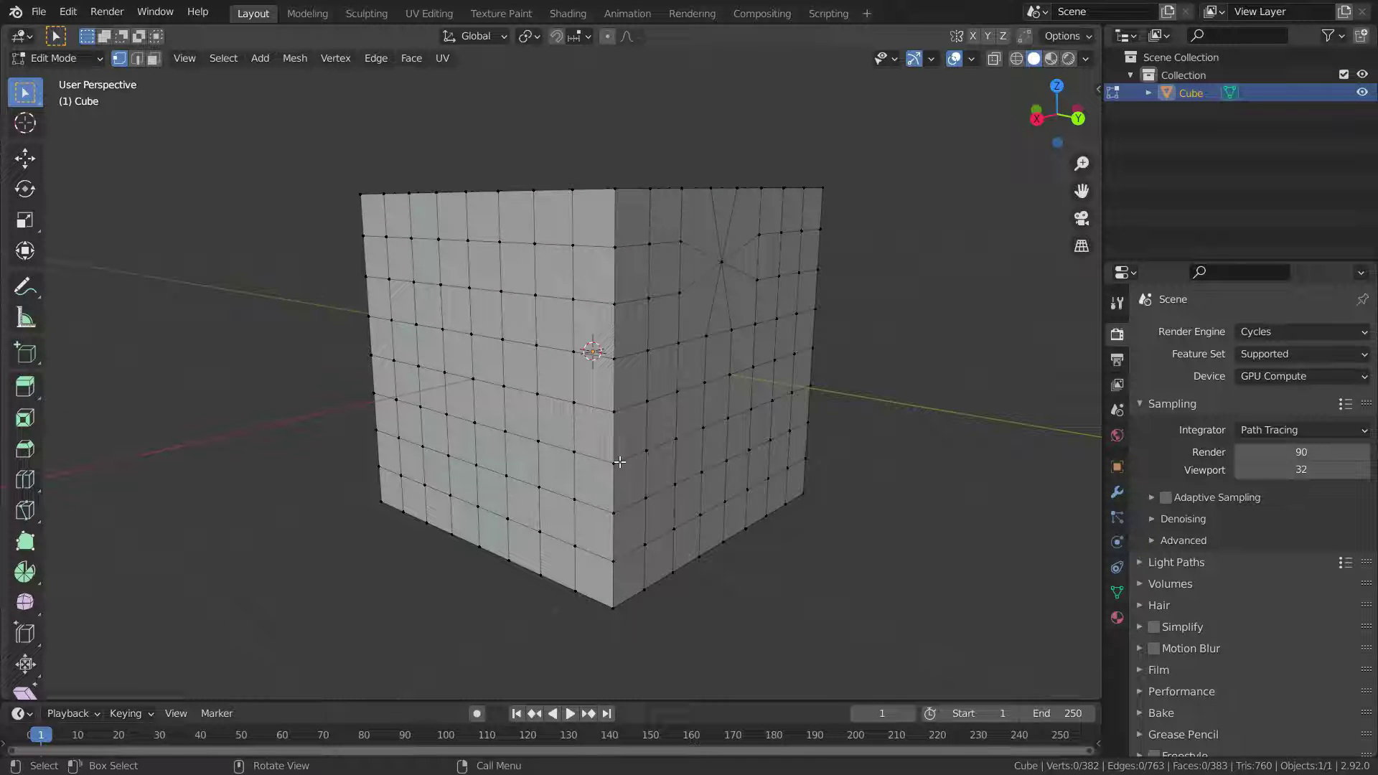
Delete the horizontal edge loop around the cube's middle using Delete Edge Loops, then pick one vertex.
alt+click(626, 460)
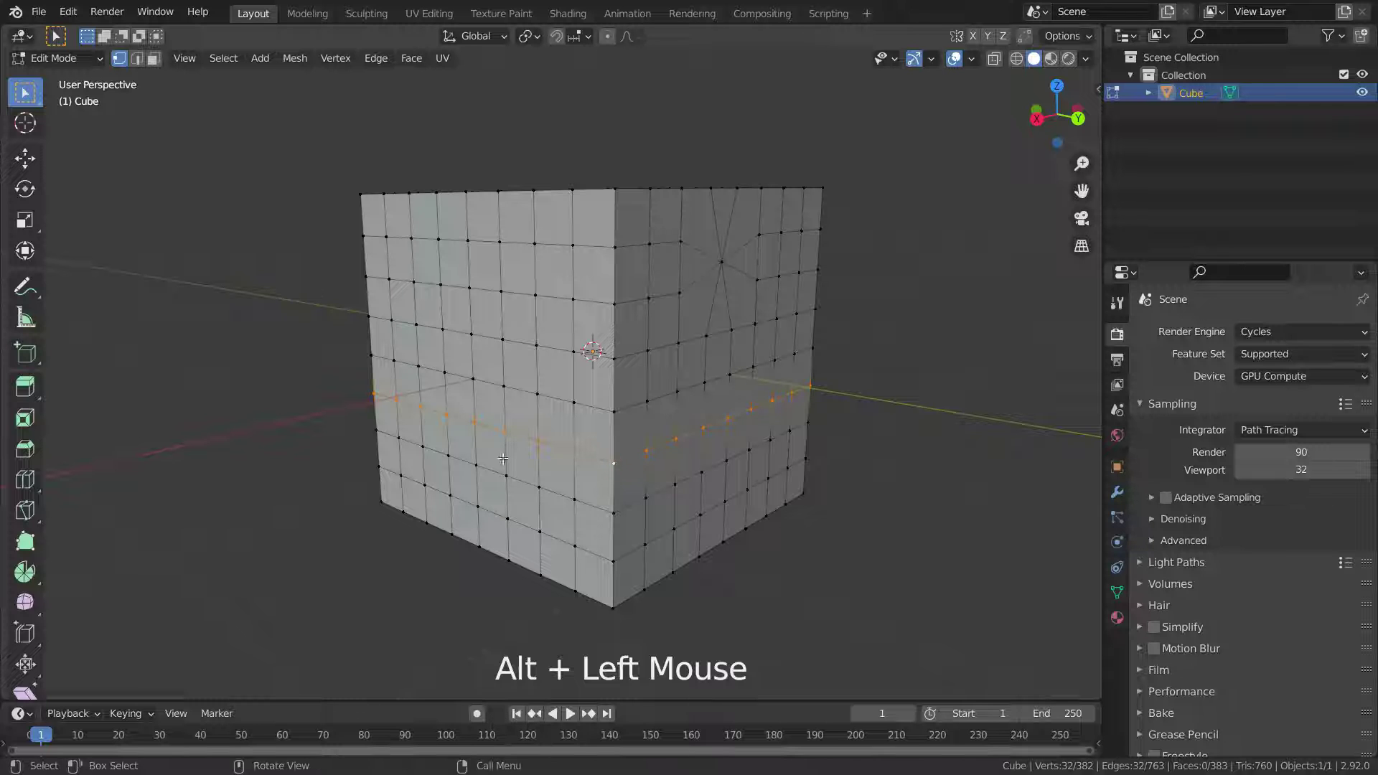
middle_drag(534, 496, 454, 470)
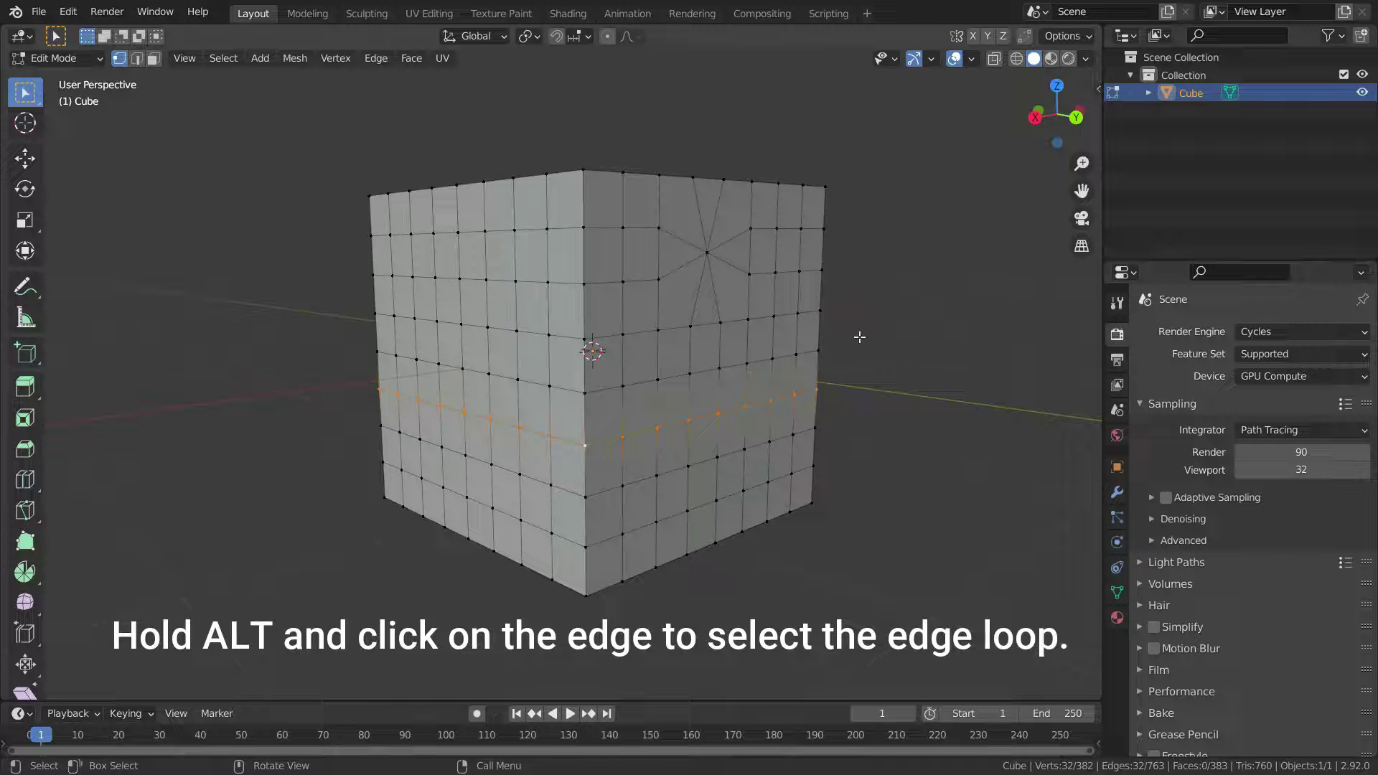
key(x)
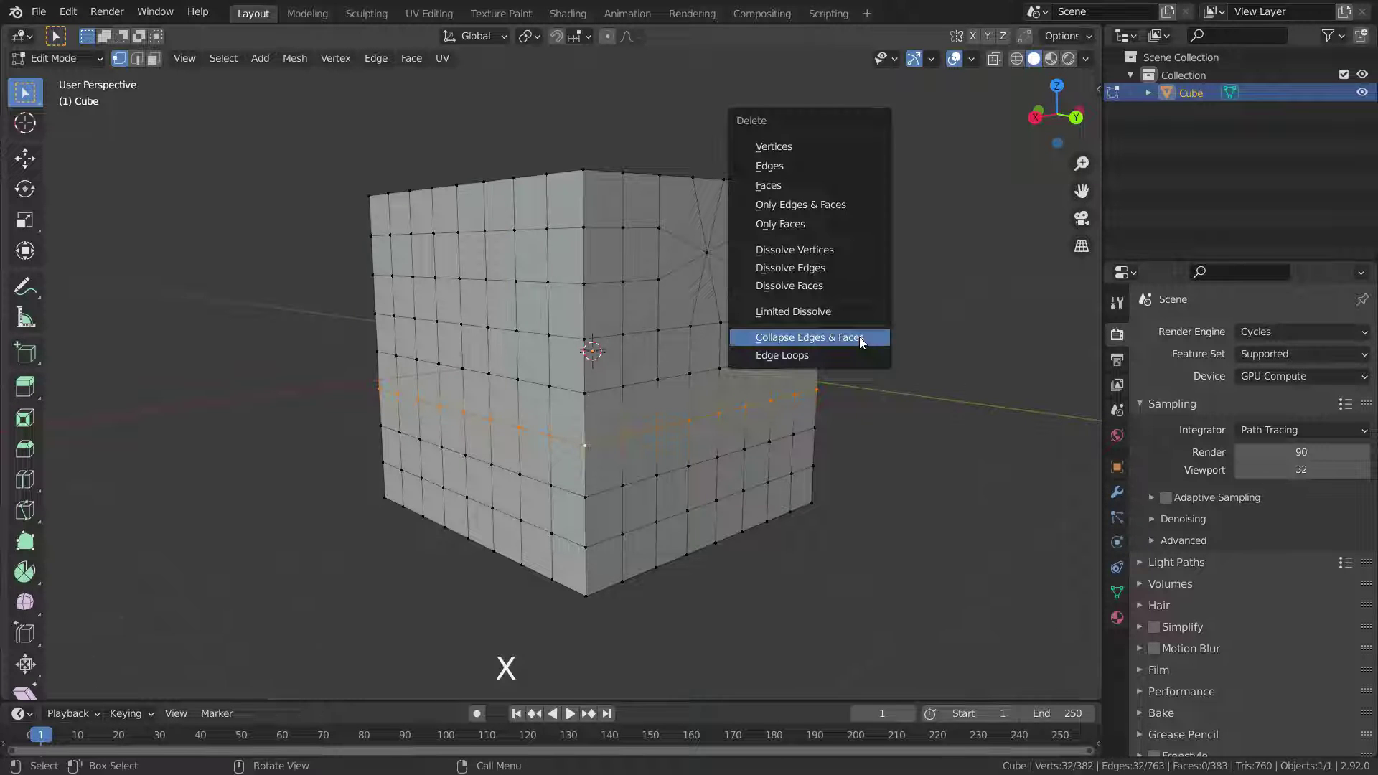
click(823, 355)
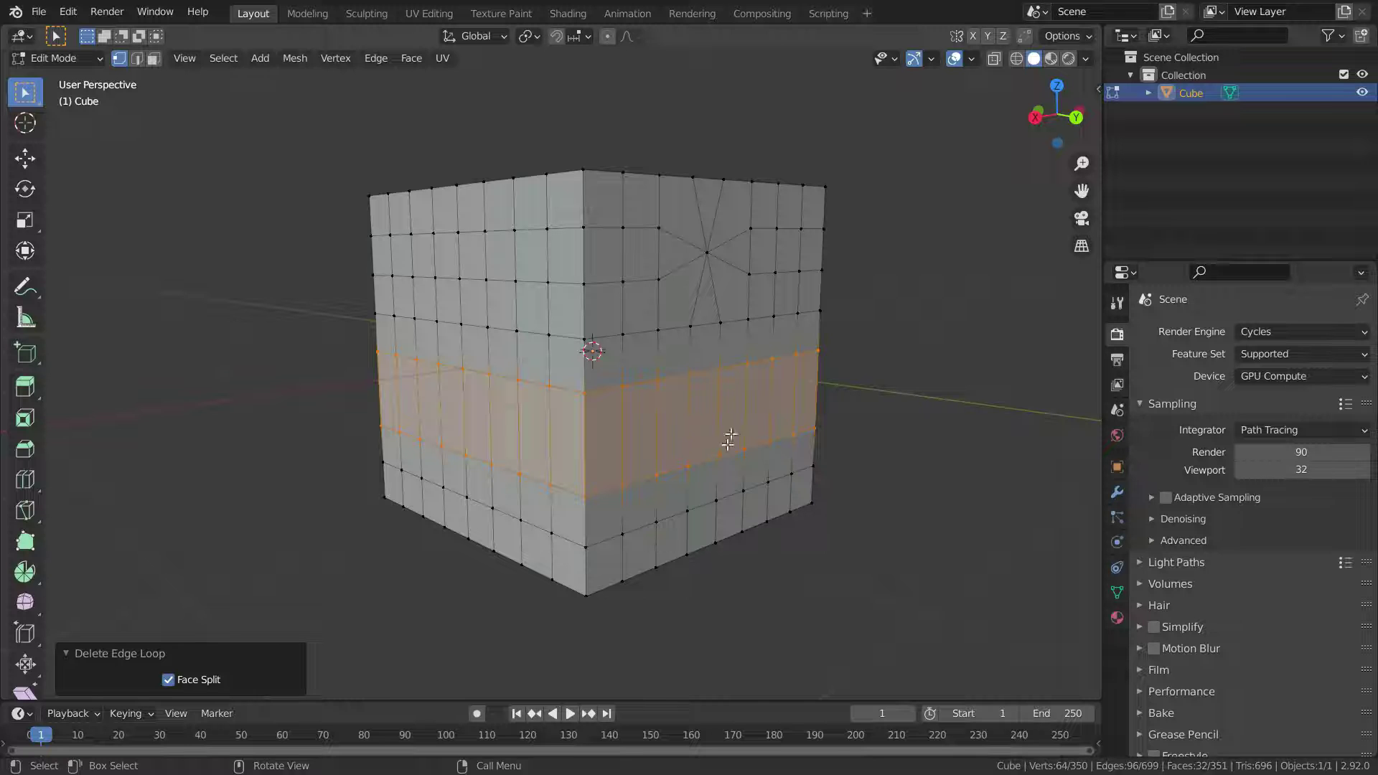
middle_drag(729, 441, 469, 387)
click(780, 539)
scroll(438, 390, down, 3)
scroll(438, 389, up, 1)
Select the row of vertices forming an edge loop across the cube's upper front.
click(469, 388)
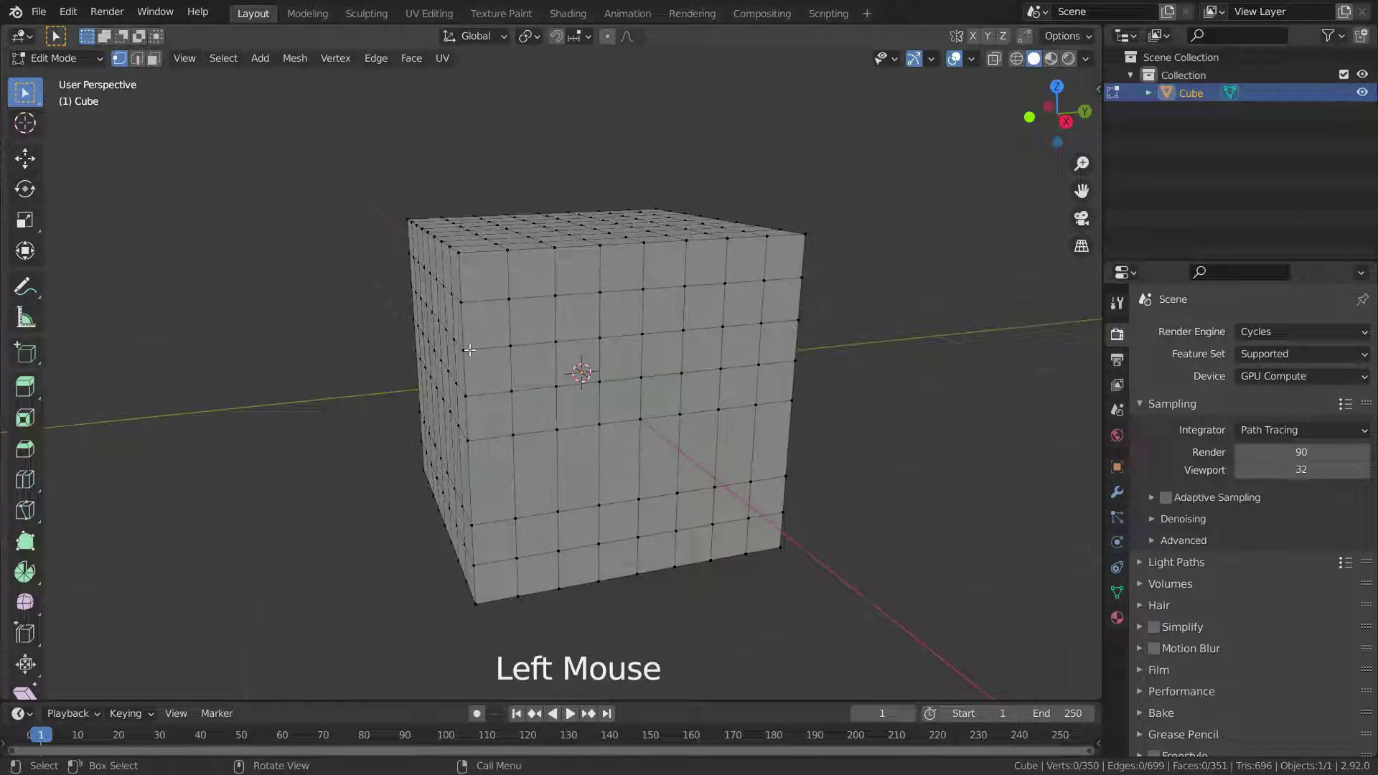
click(469, 349)
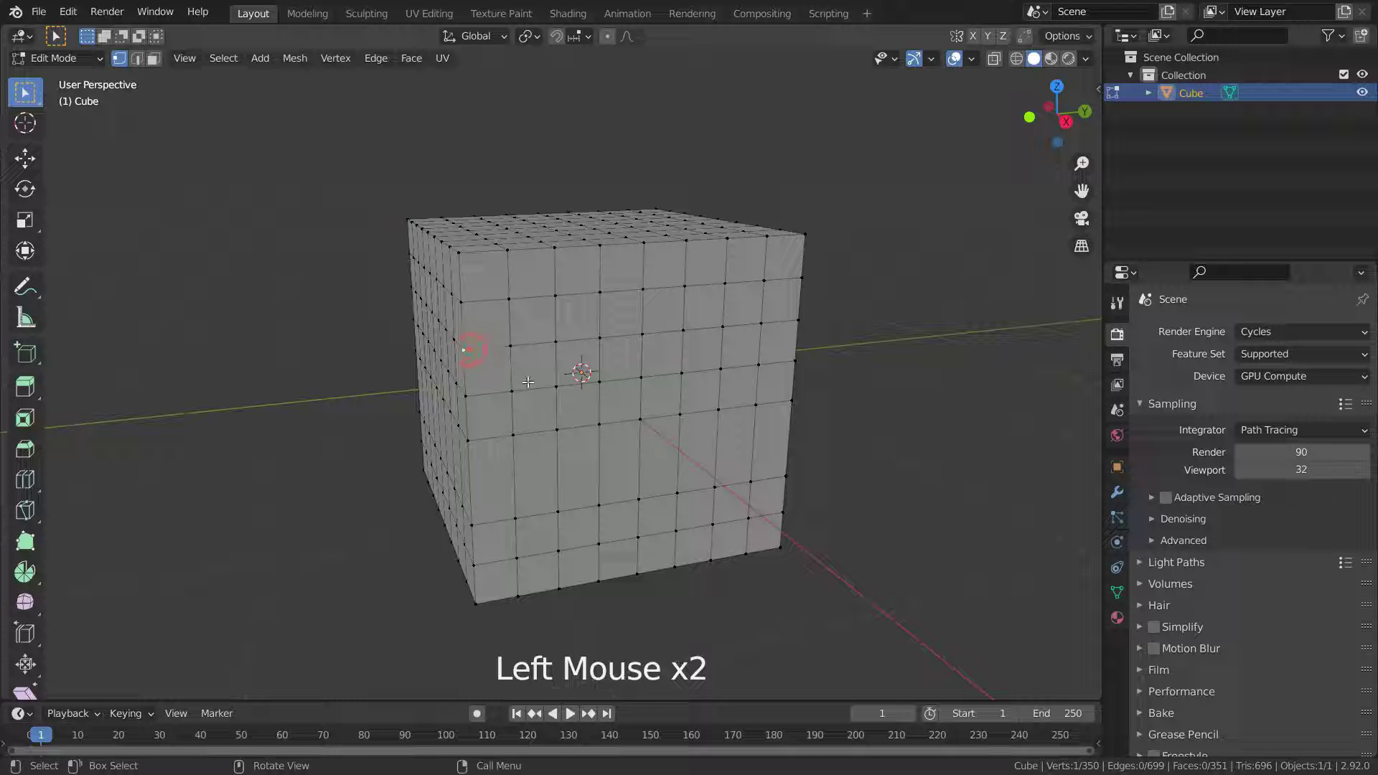
ctrl+click(798, 320)
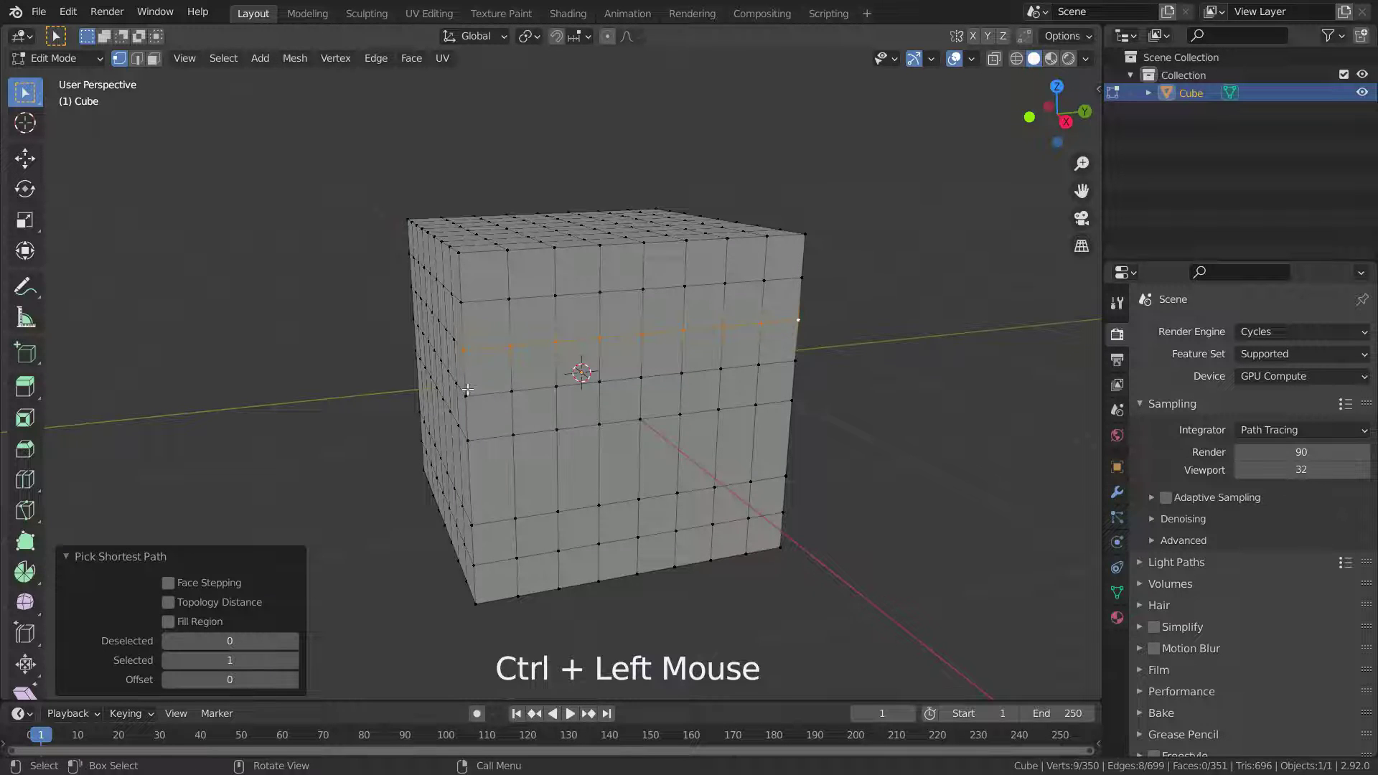
middle_drag(467, 390, 898, 367)
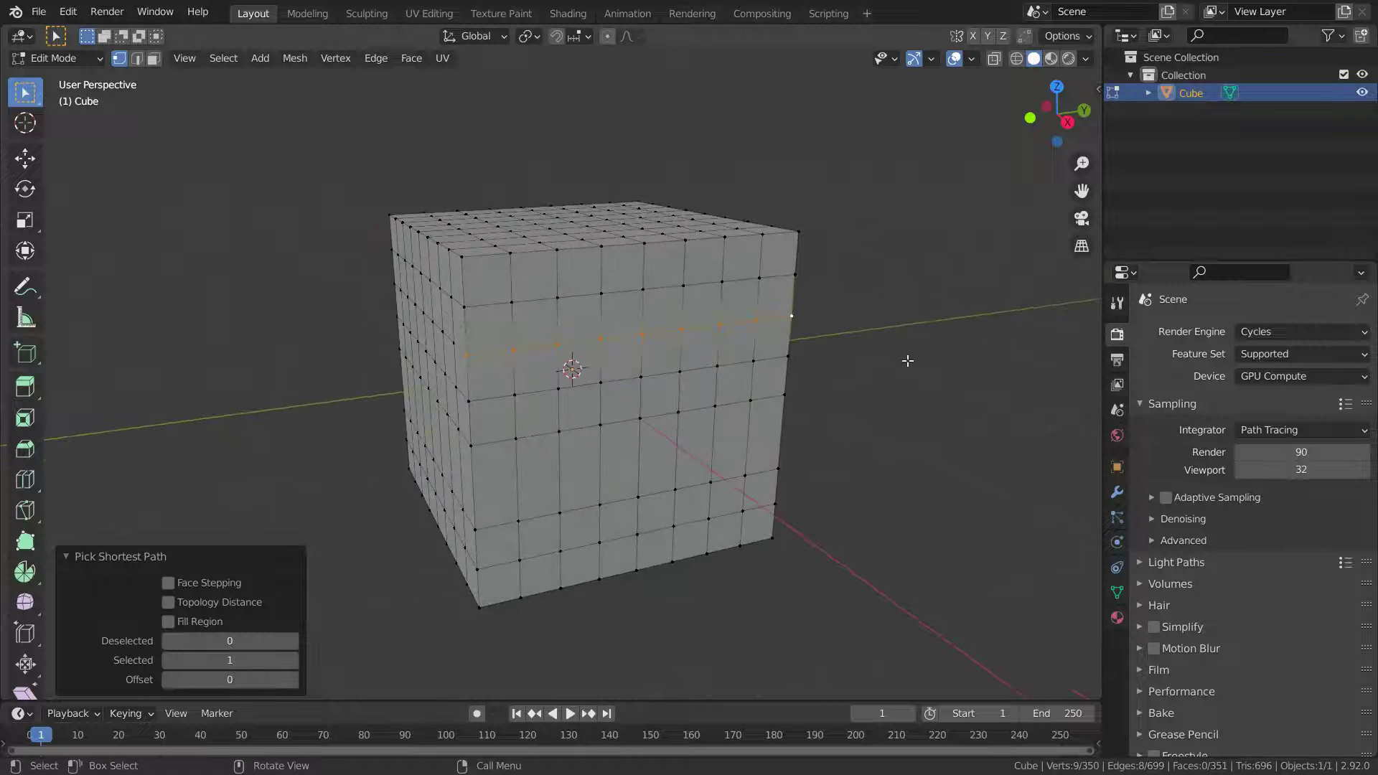
Delete that edge loop with Face Split turned off, leaving plain tall quads.
key(x)
click(819, 363)
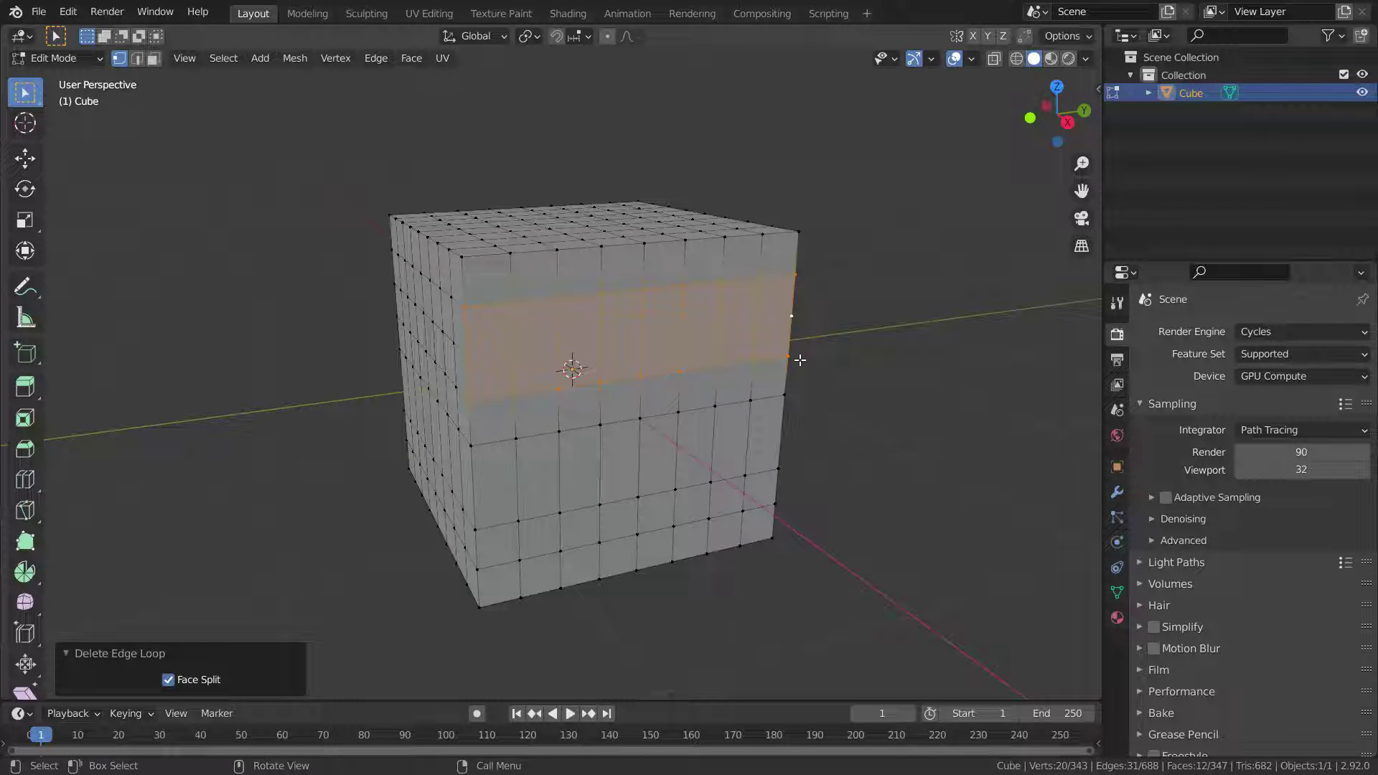
scroll(678, 387, up, 2)
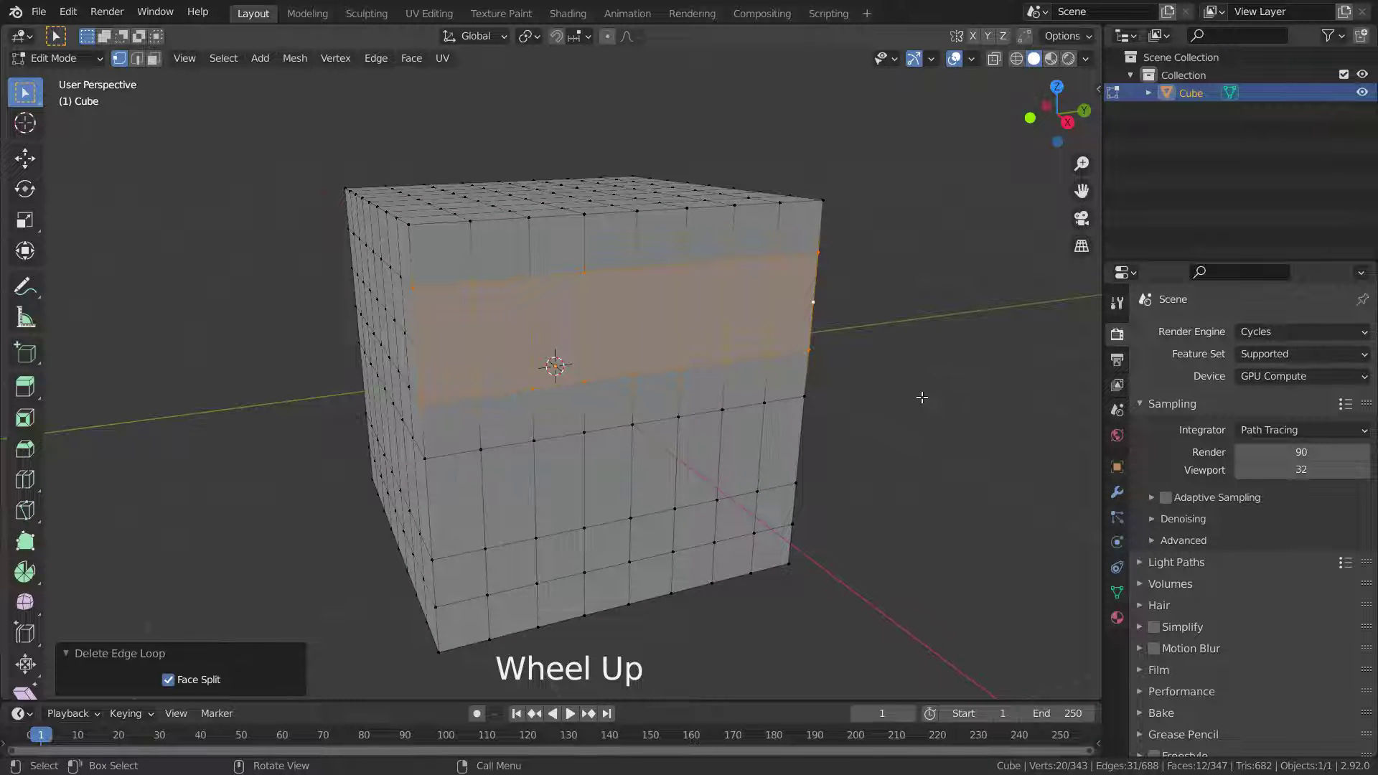
scroll(809, 318, up, 1)
middle_drag(394, 394, 400, 254)
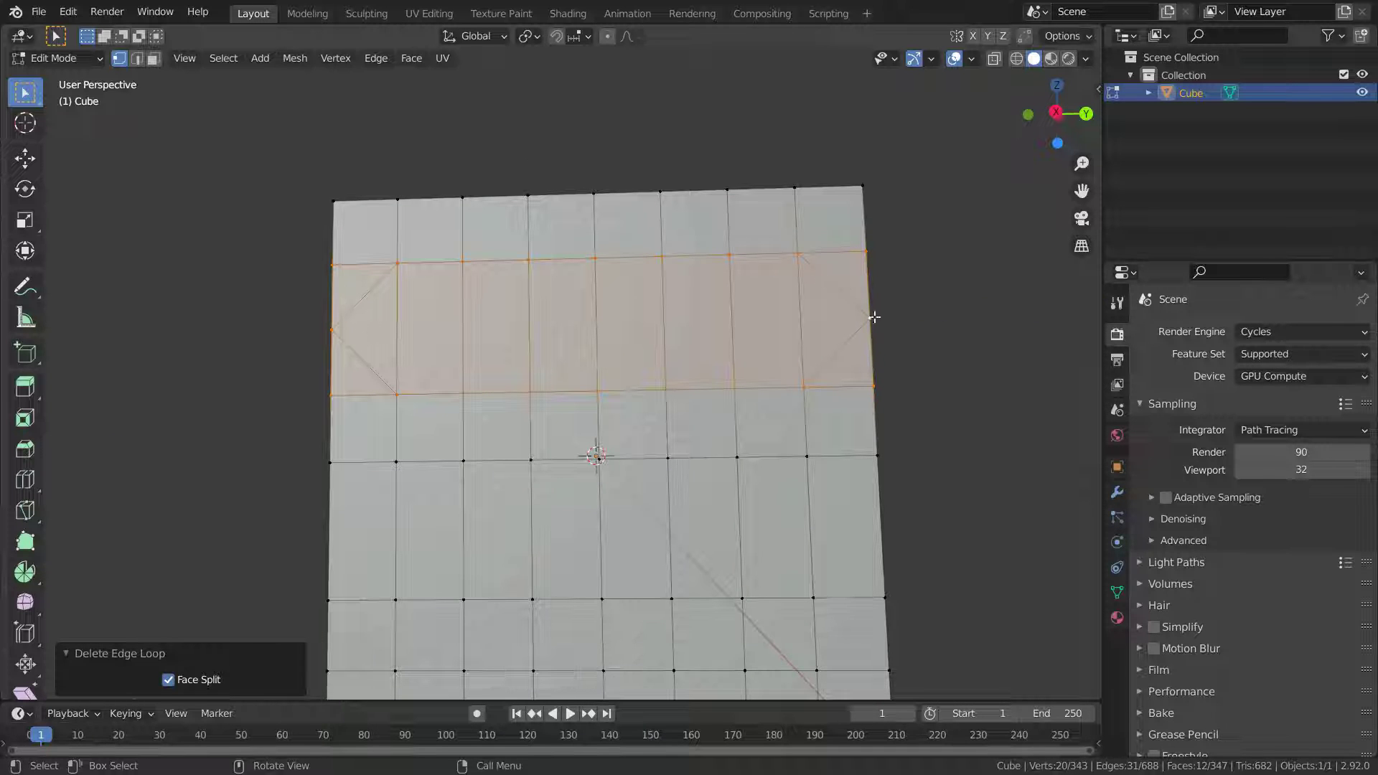
click(168, 680)
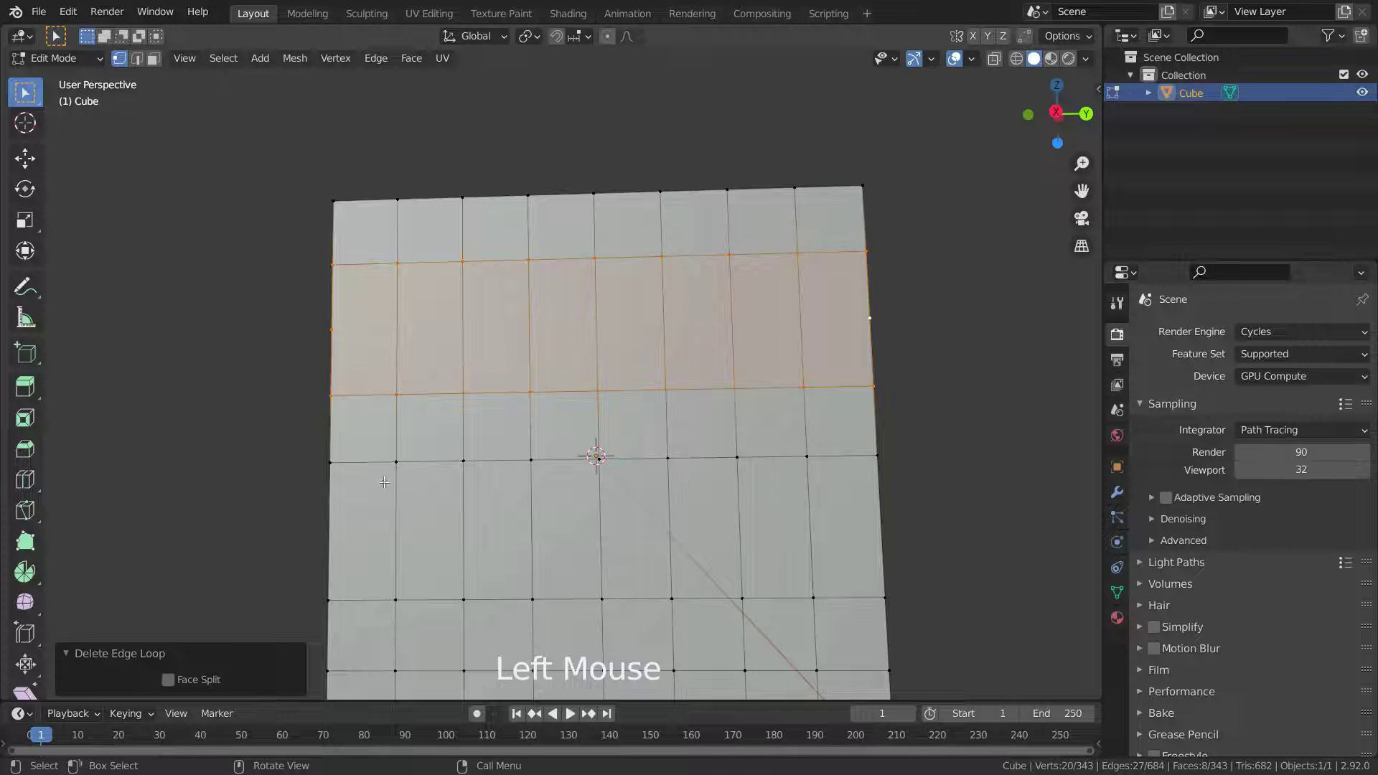